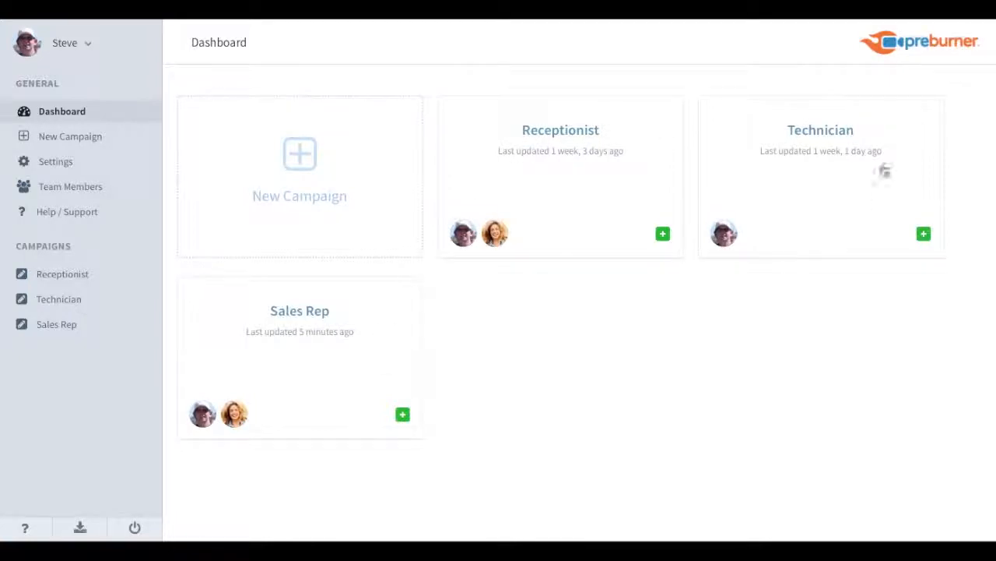
Start a new campaign and name it Facility Manager.
click(296, 152)
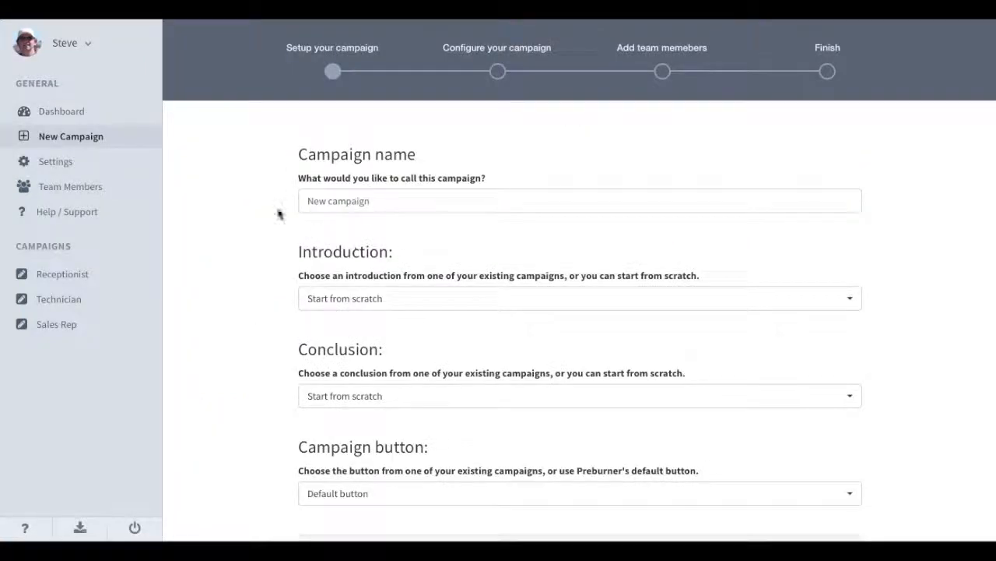
click(380, 206)
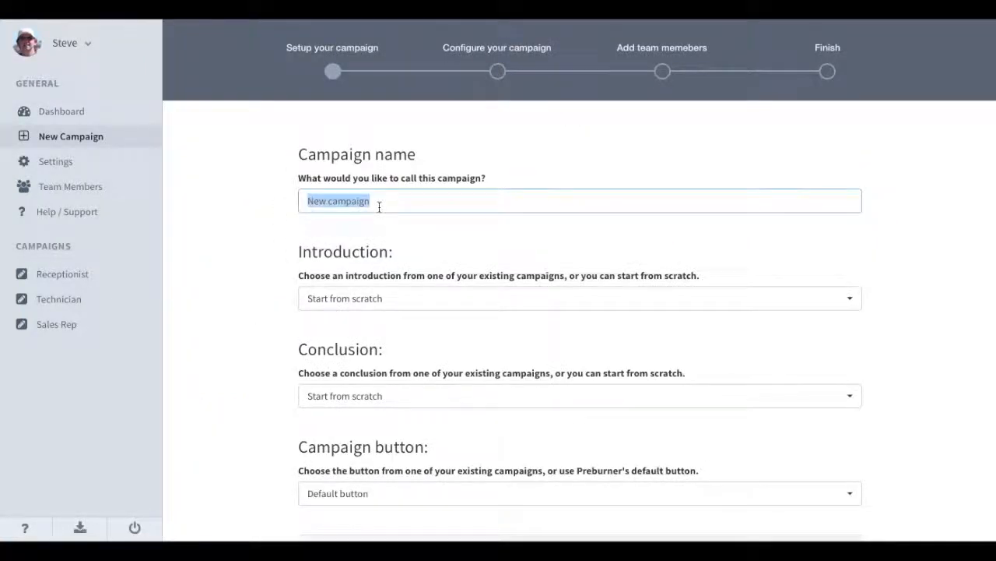
text(Faci)
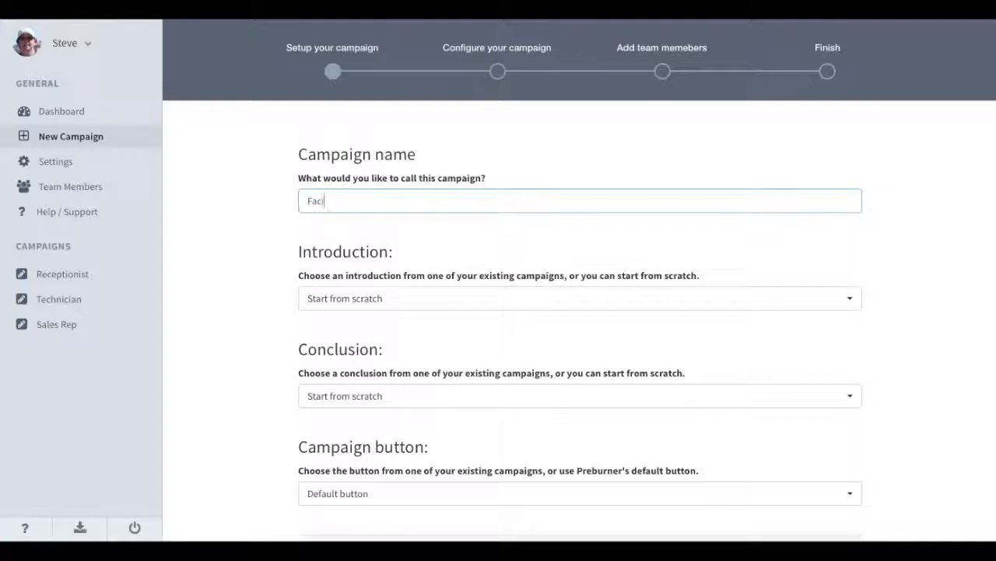
text(lity Manger)
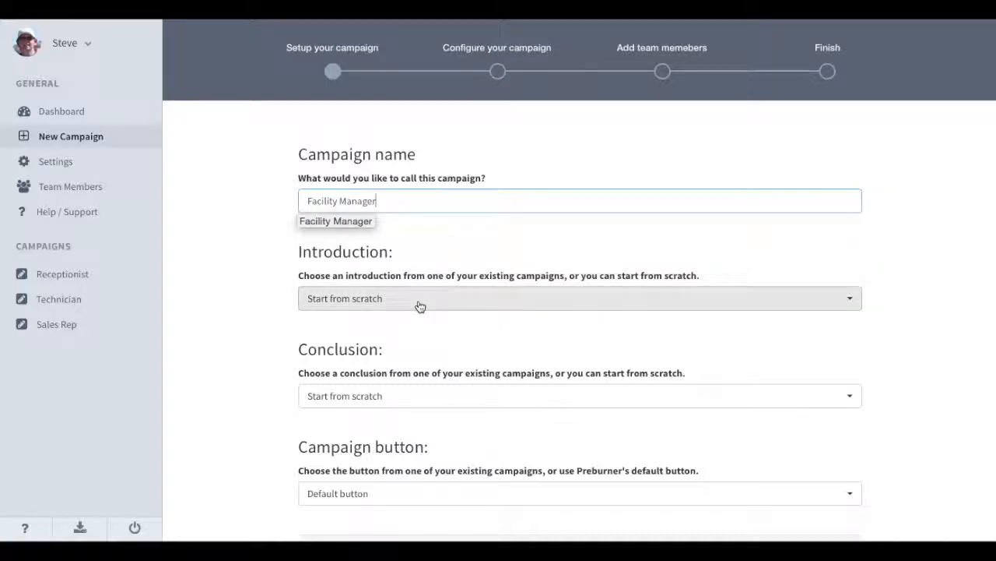
scroll(371, 296, down, 2)
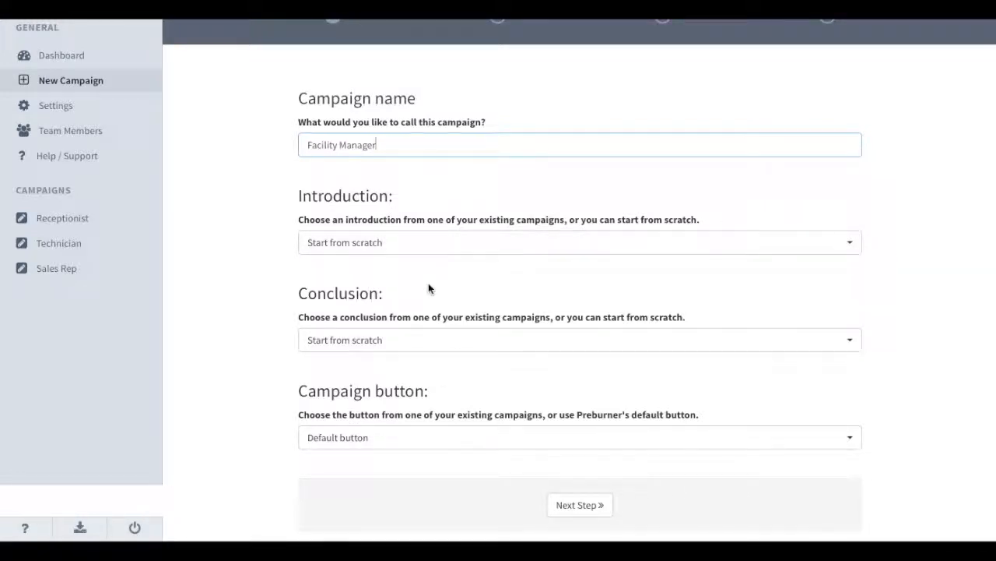
scroll(428, 289, up, 2)
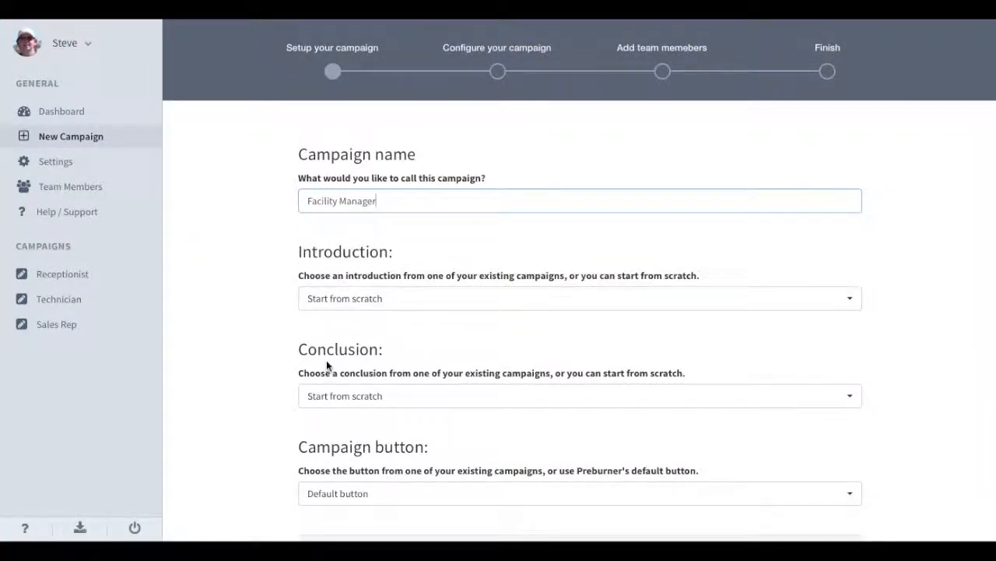
Keep the introduction from scratch and the default button, then advance to the configure step.
click(371, 306)
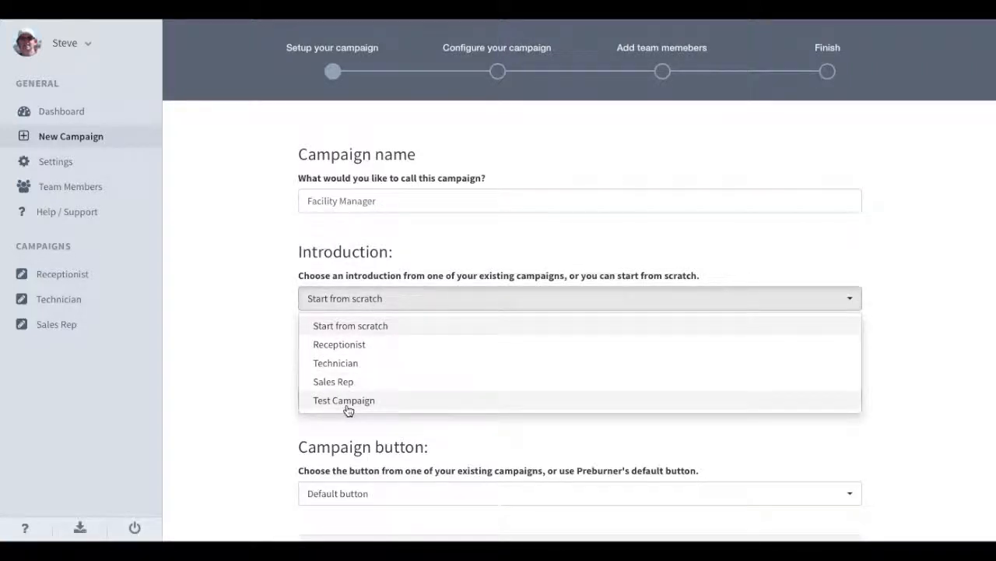
click(354, 331)
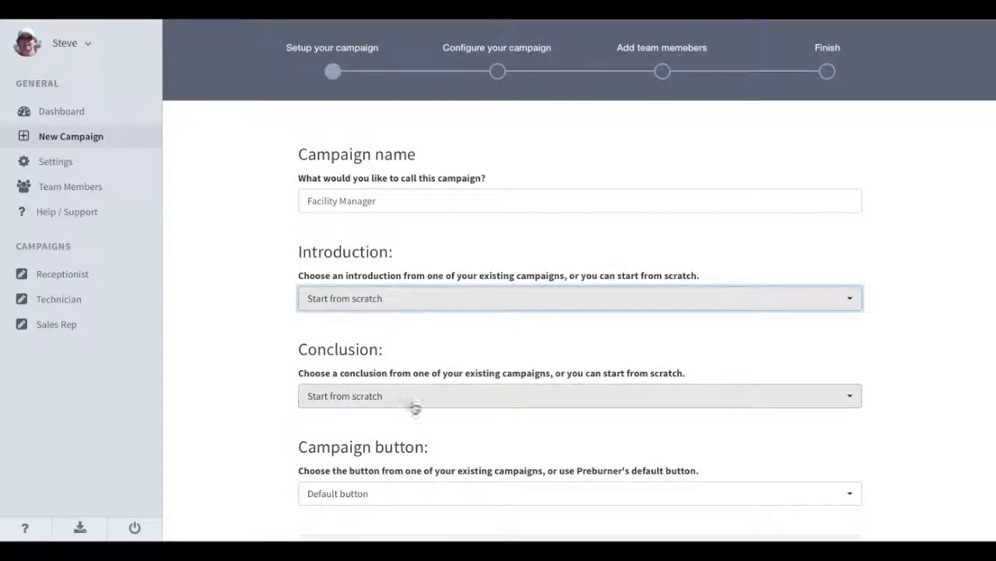
scroll(411, 429, down, 1)
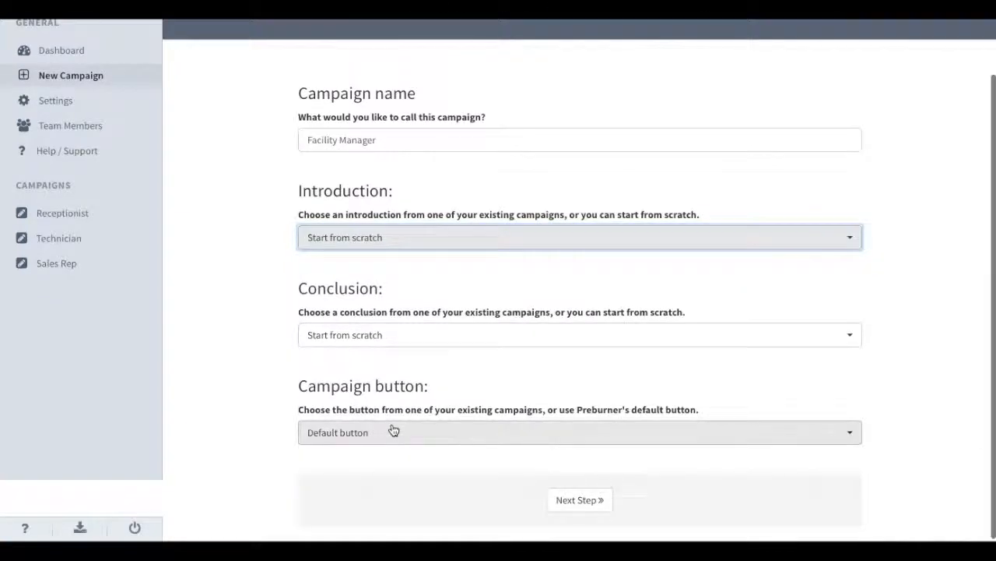
click(390, 435)
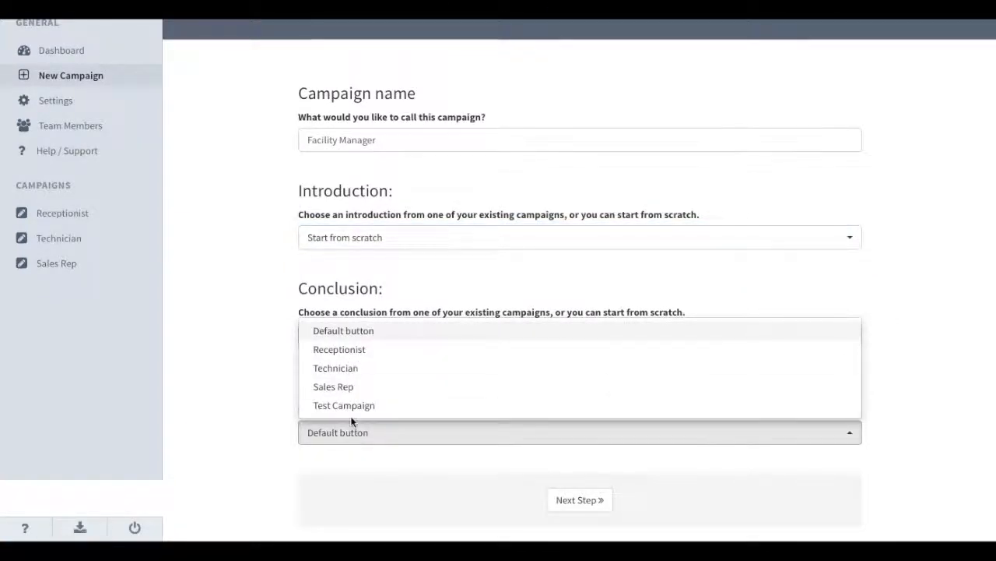
click(352, 332)
scroll(489, 427, up, 2)
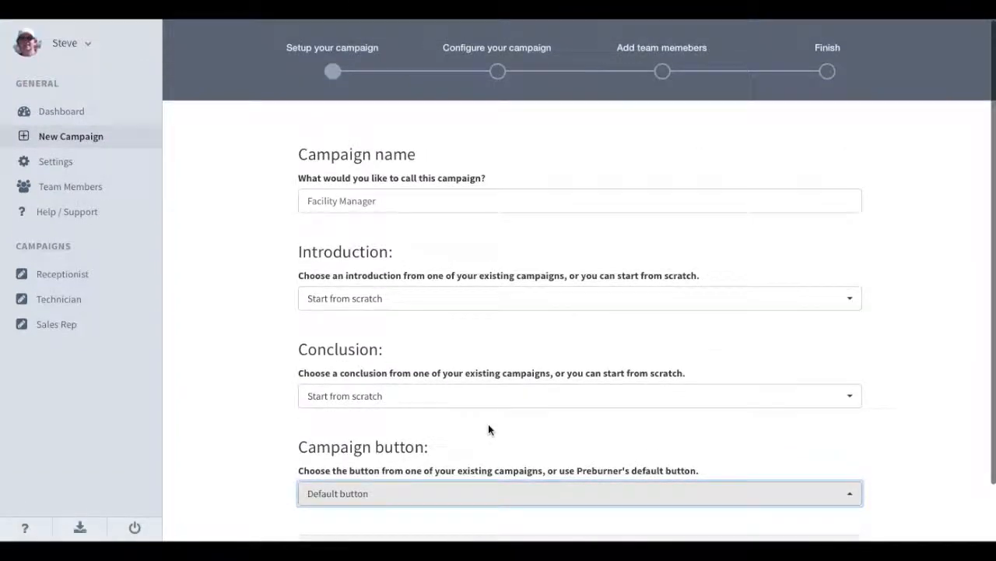
scroll(521, 451, down, 3)
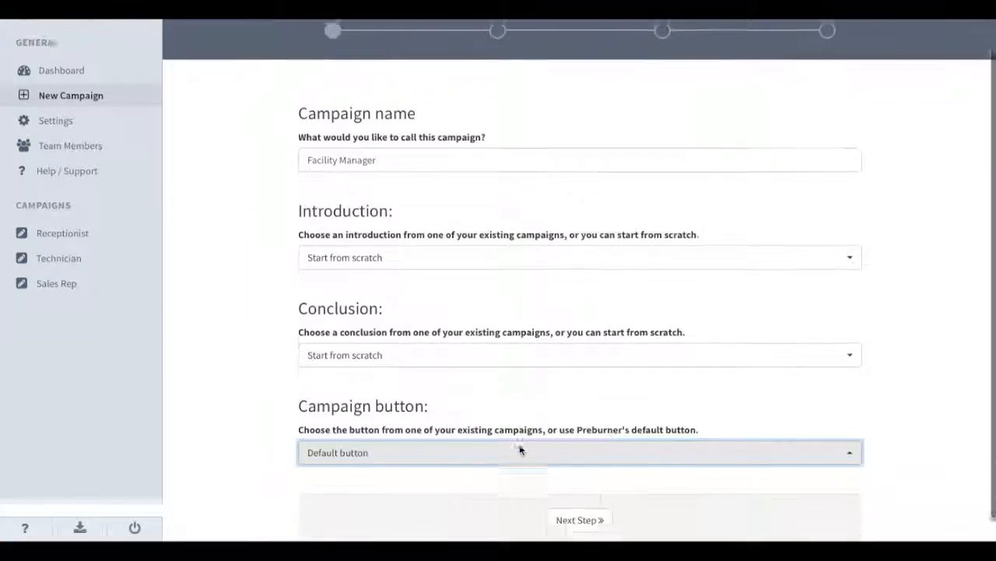
click(581, 501)
scroll(445, 215, up, 2)
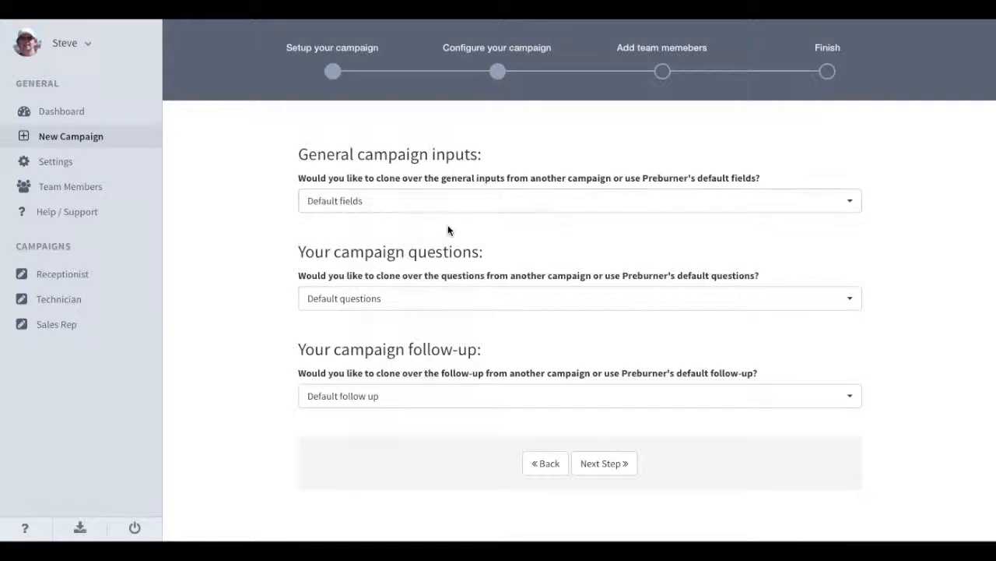
Clone general inputs from the Receptionist campaign, keep default questions and follow-up, and continue to team members.
click(420, 208)
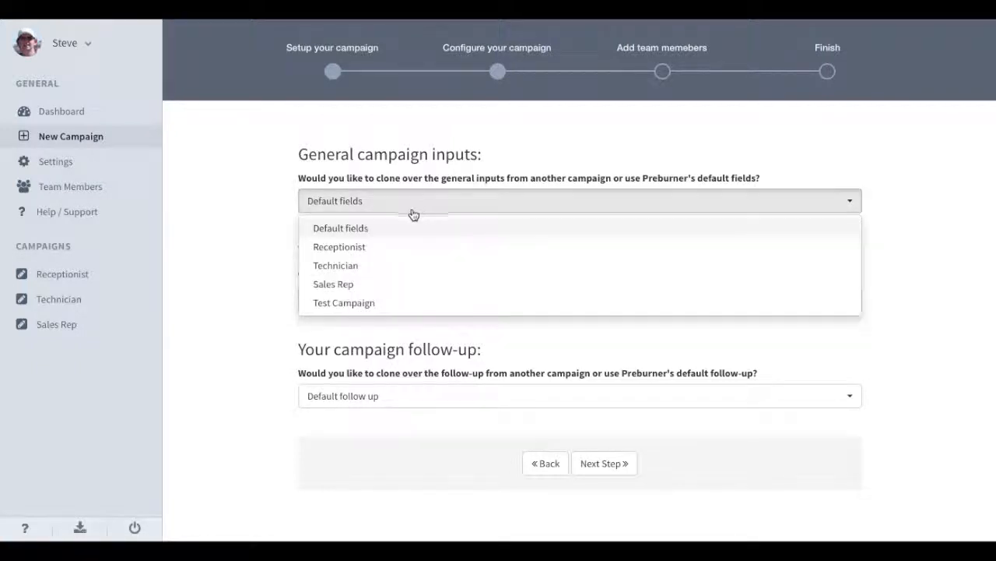
click(367, 248)
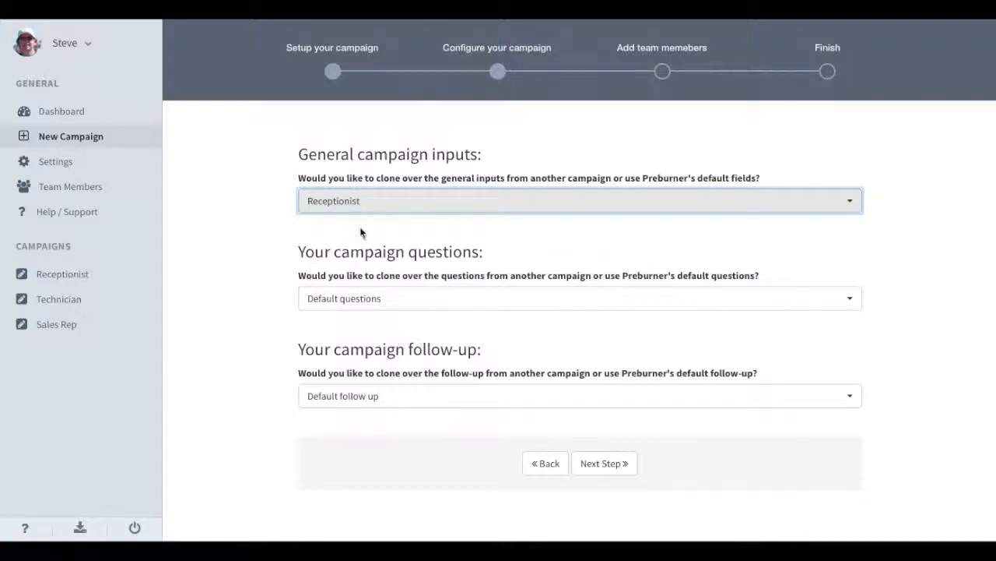
click(408, 297)
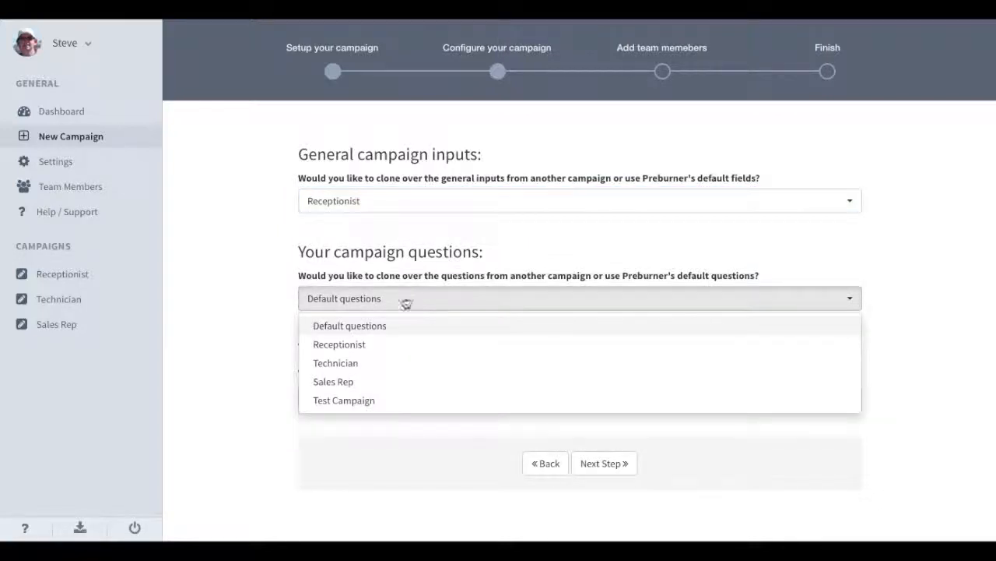
click(369, 327)
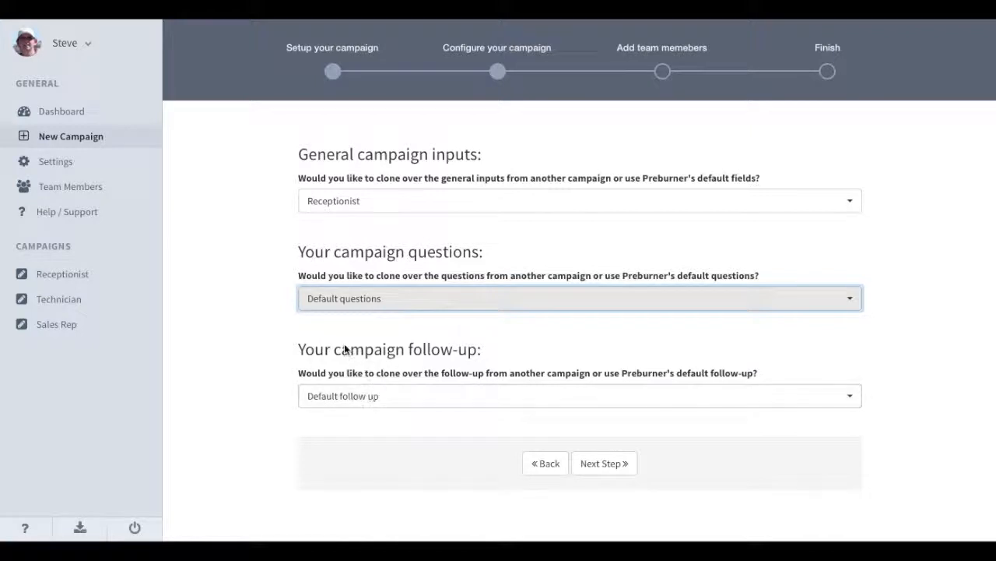
click(361, 398)
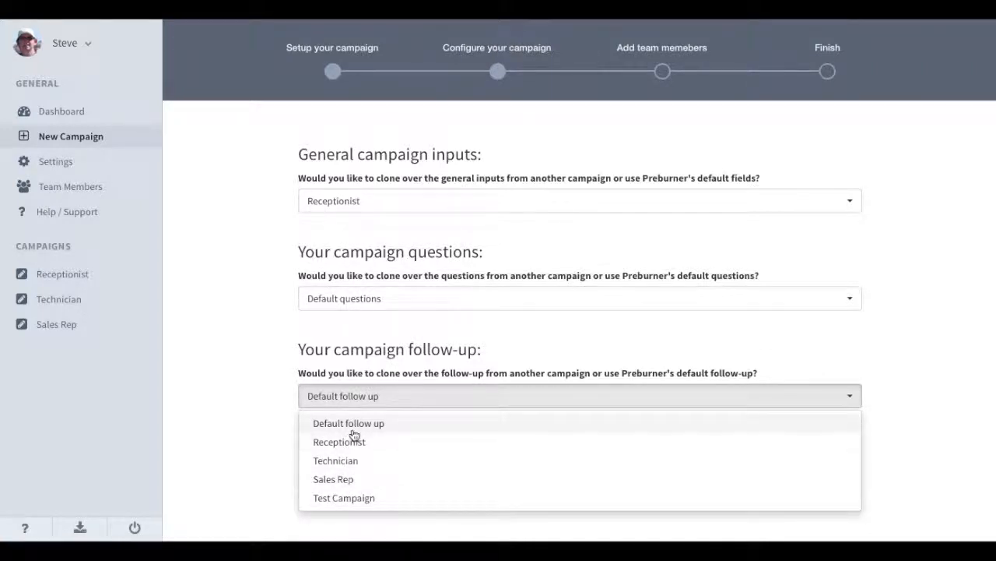
click(354, 428)
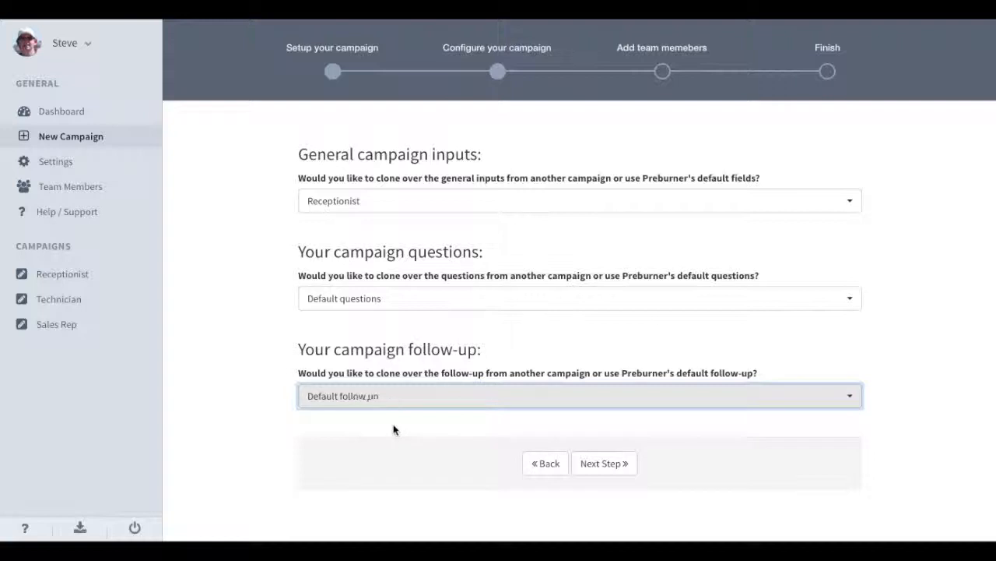
click(612, 464)
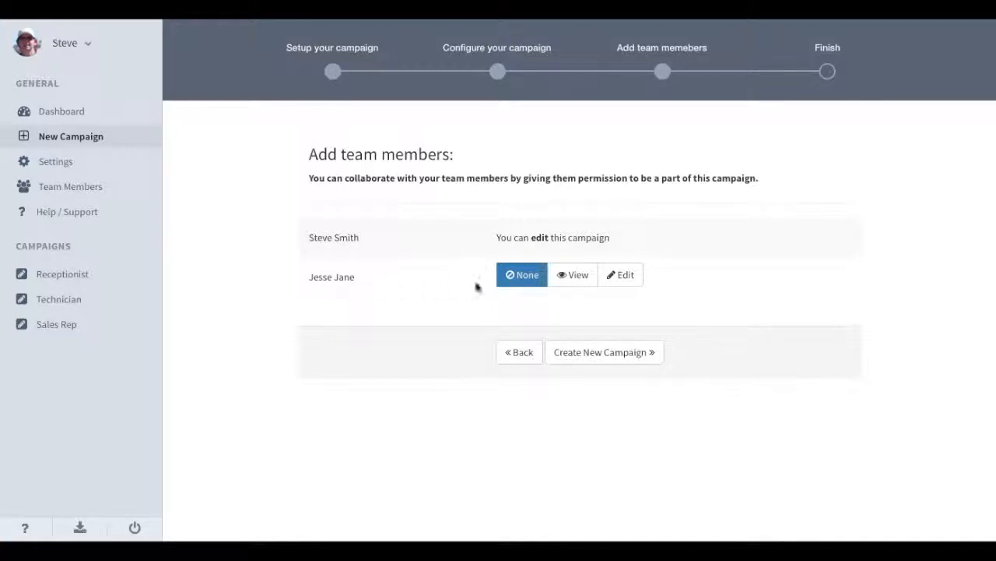
Give the team member View permission, create the campaign, and open the Facility Manager editor.
click(626, 276)
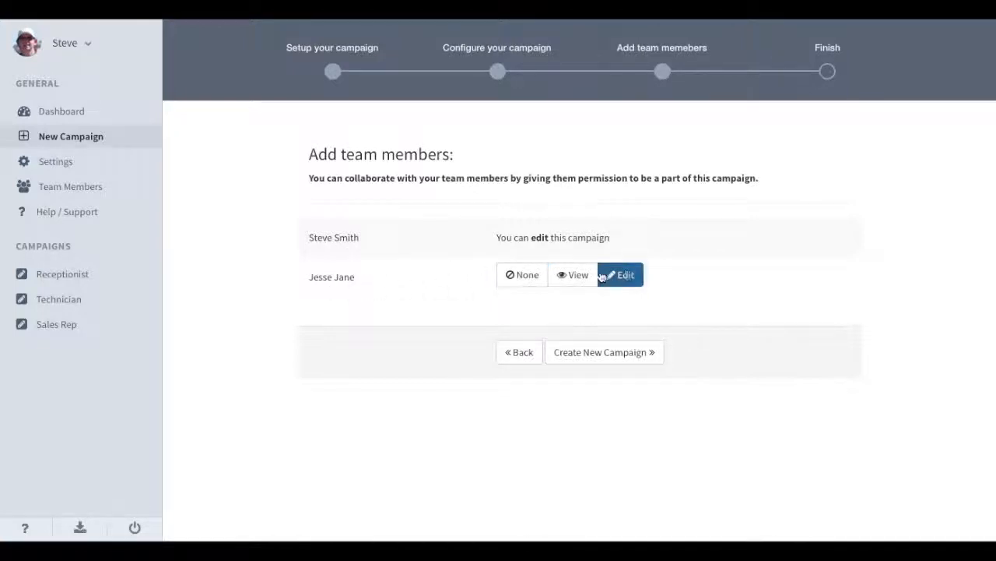
click(578, 279)
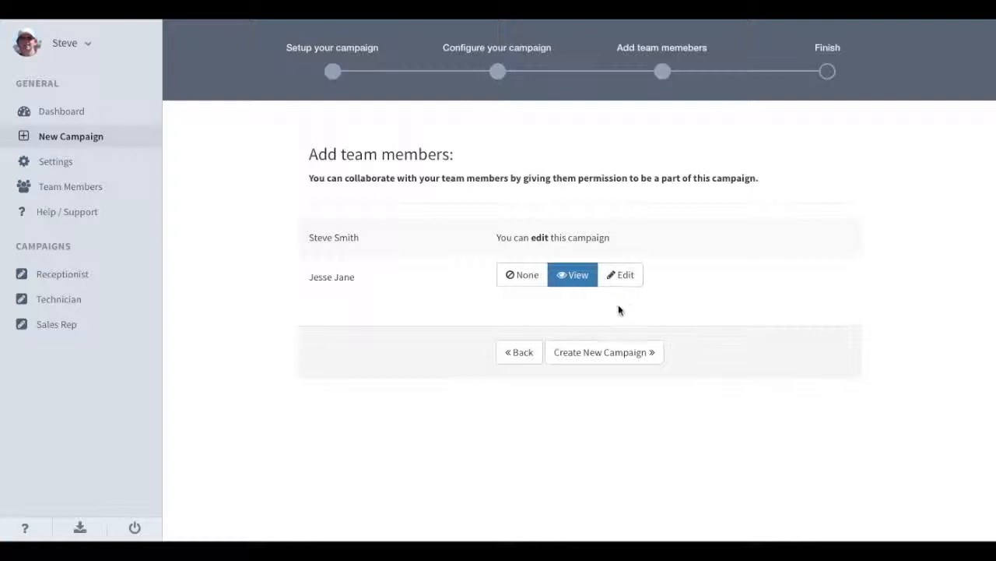
click(618, 352)
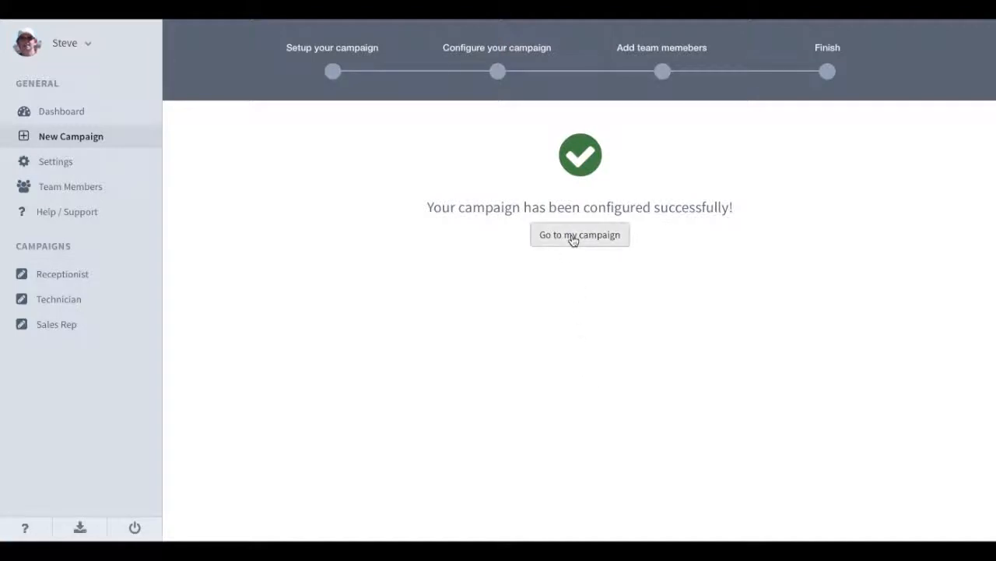
click(572, 236)
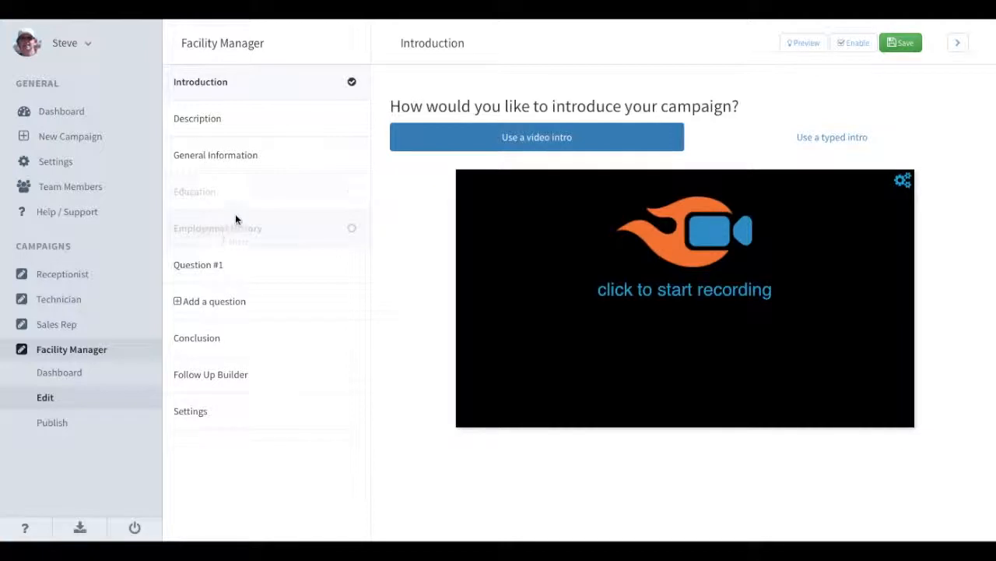
Enable the Education and Employment History sections in the campaign editor.
click(253, 153)
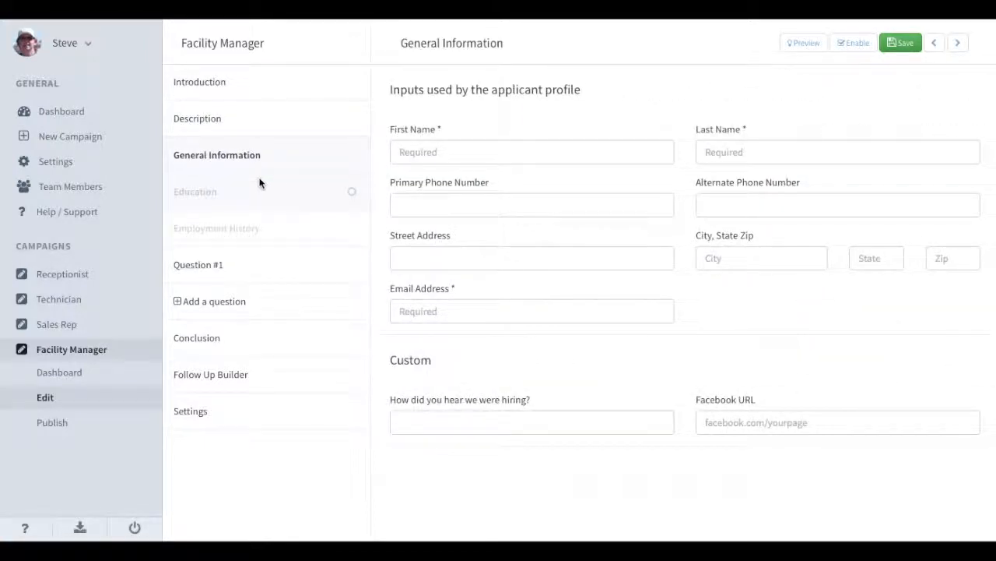
click(351, 192)
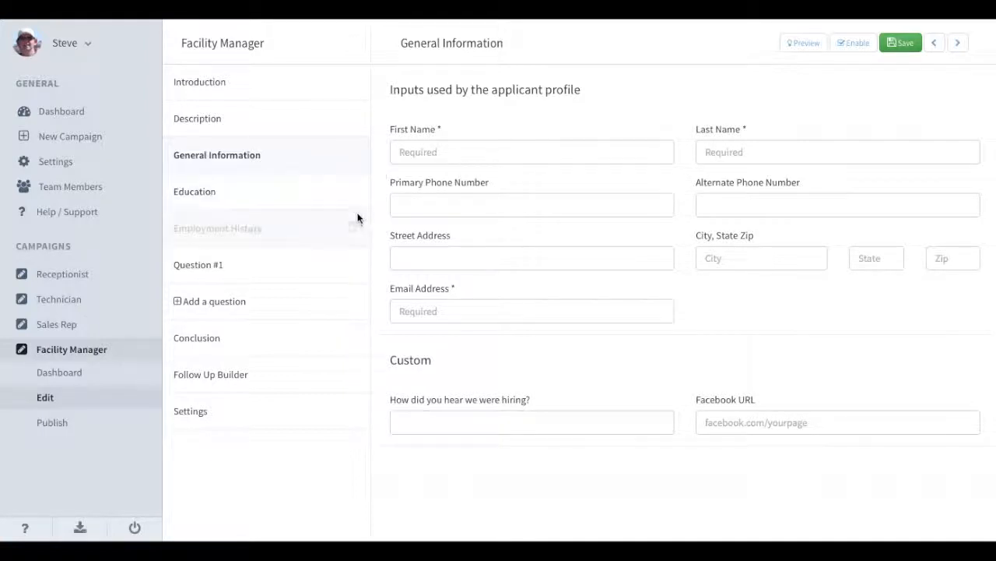
click(352, 228)
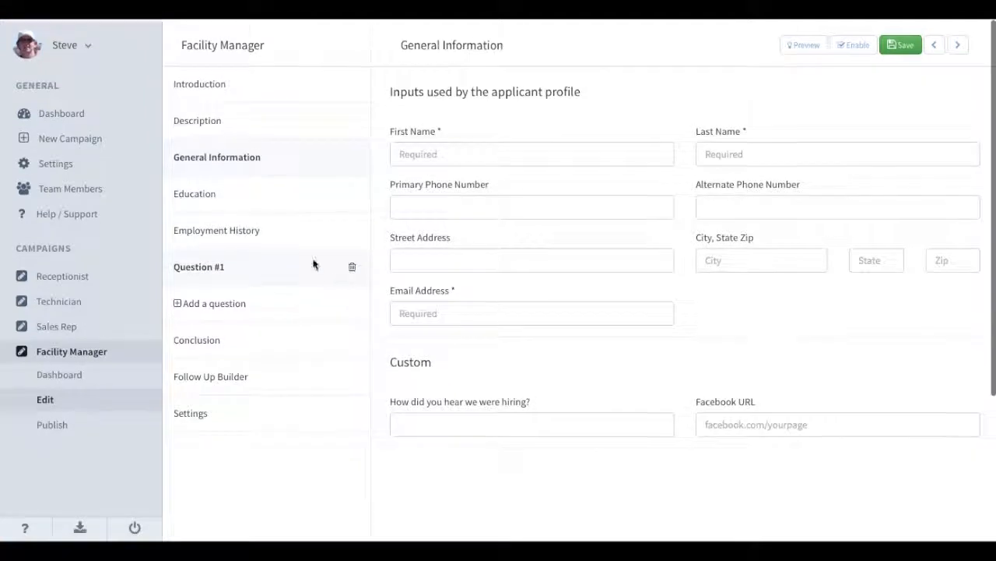
Back in the Introduction, try the typed intro, then keep the video intro.
click(247, 88)
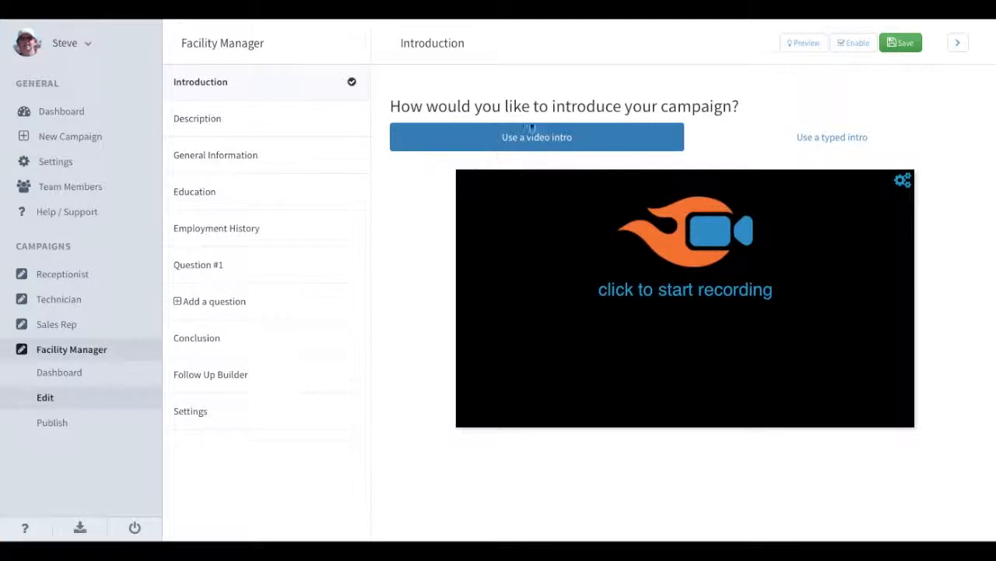
click(796, 138)
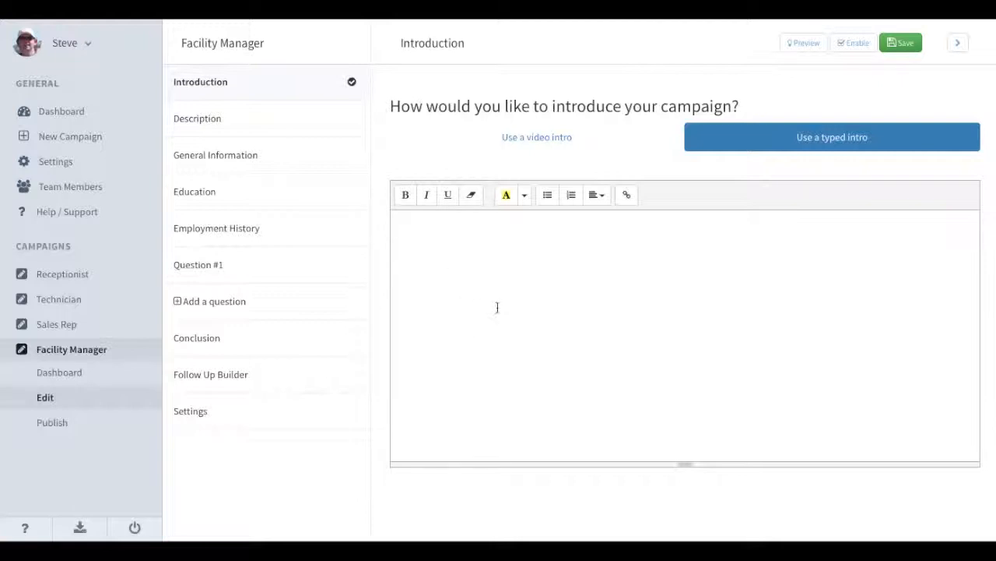
click(469, 296)
click(512, 143)
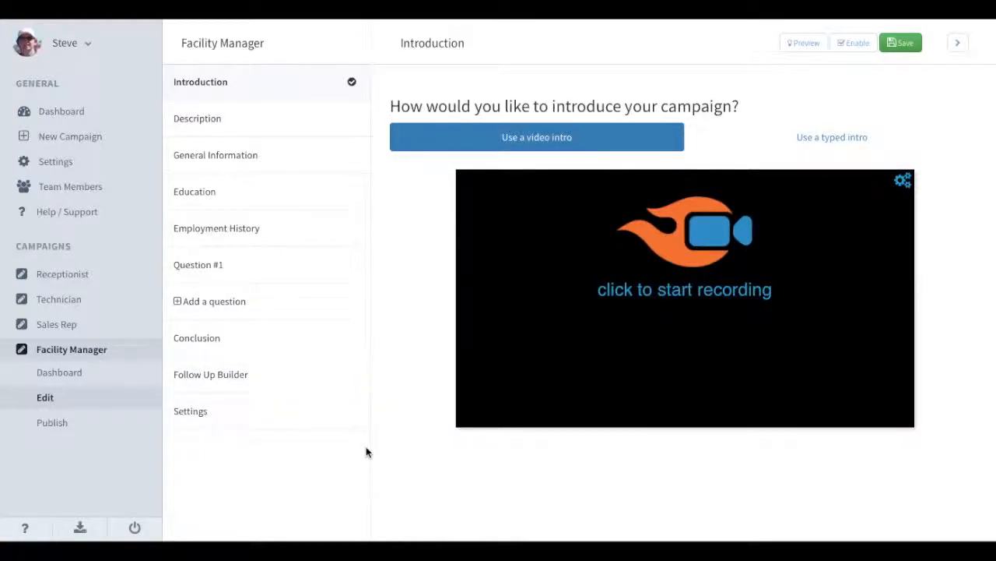
Review the Description's job description, qualifications and pay/benefits text, toggling qualifications off and back on.
click(244, 124)
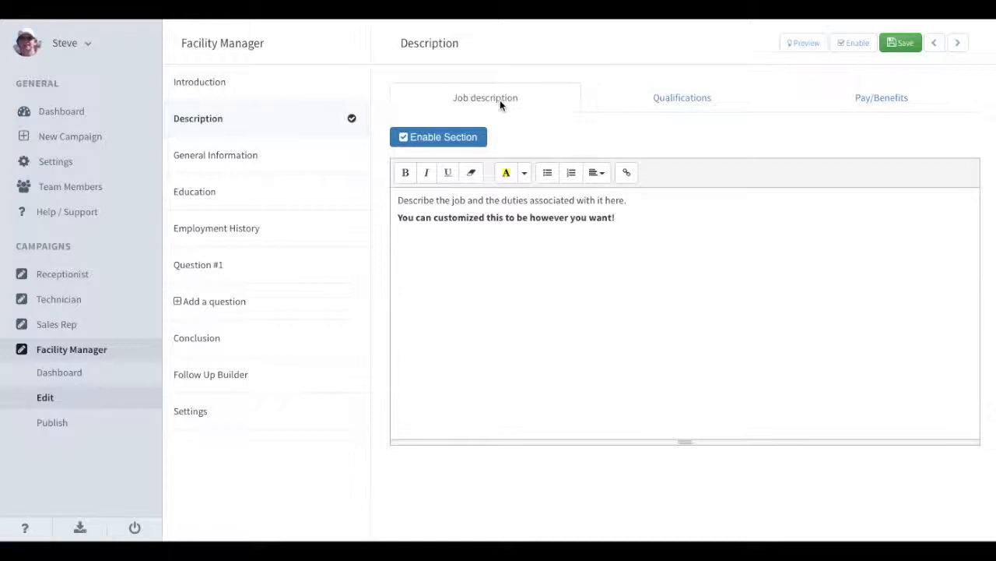
click(657, 98)
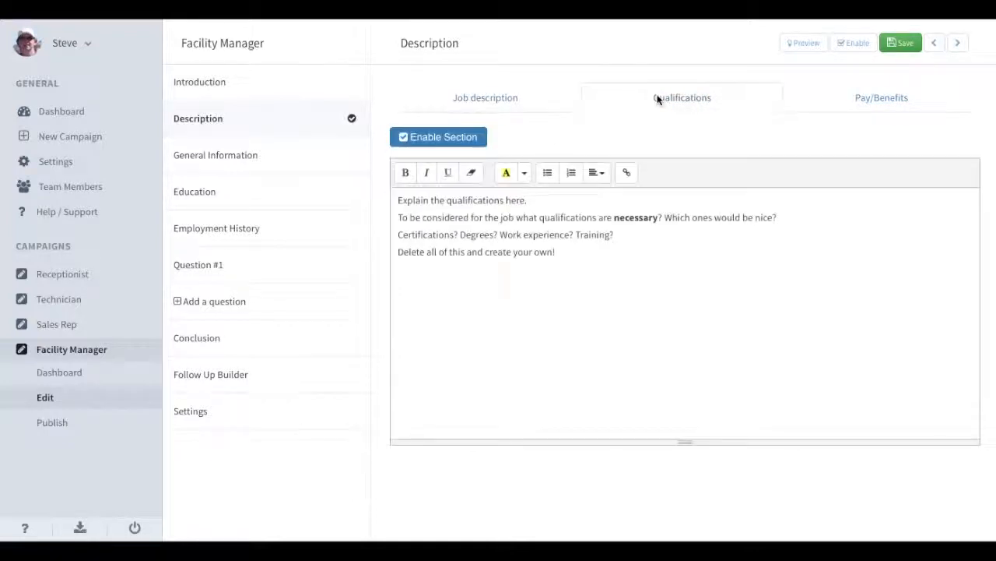
click(845, 92)
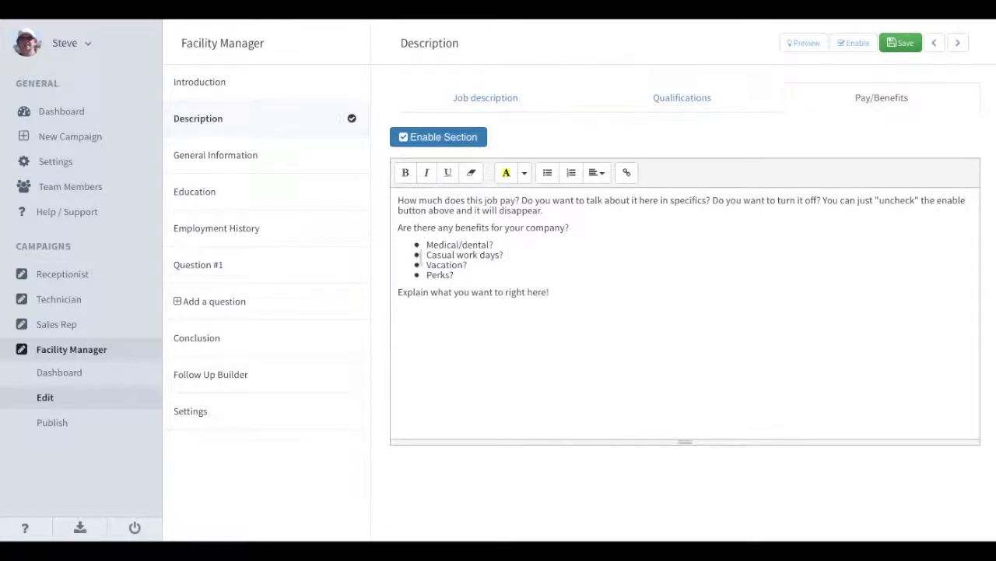
click(519, 100)
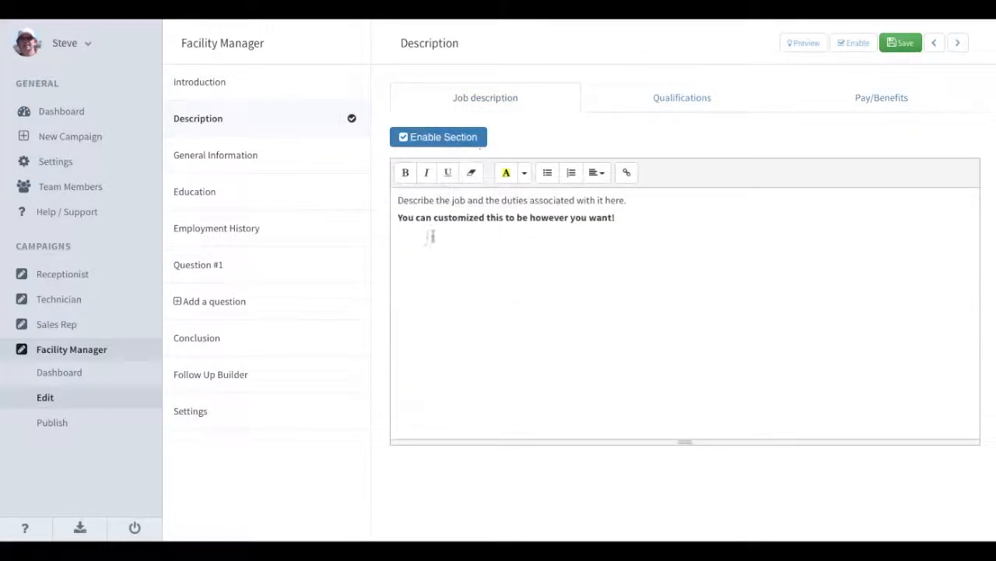
click(665, 99)
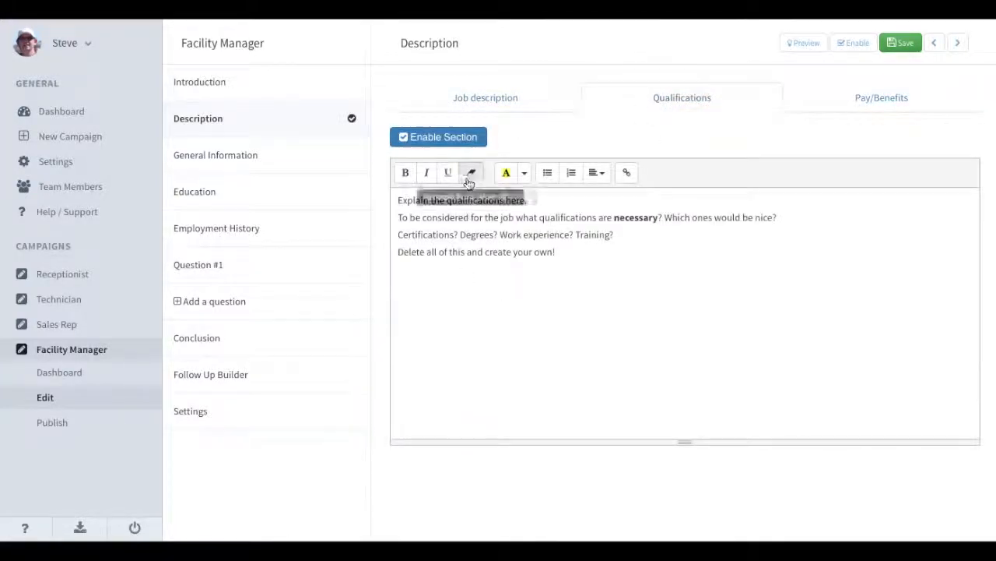
click(440, 140)
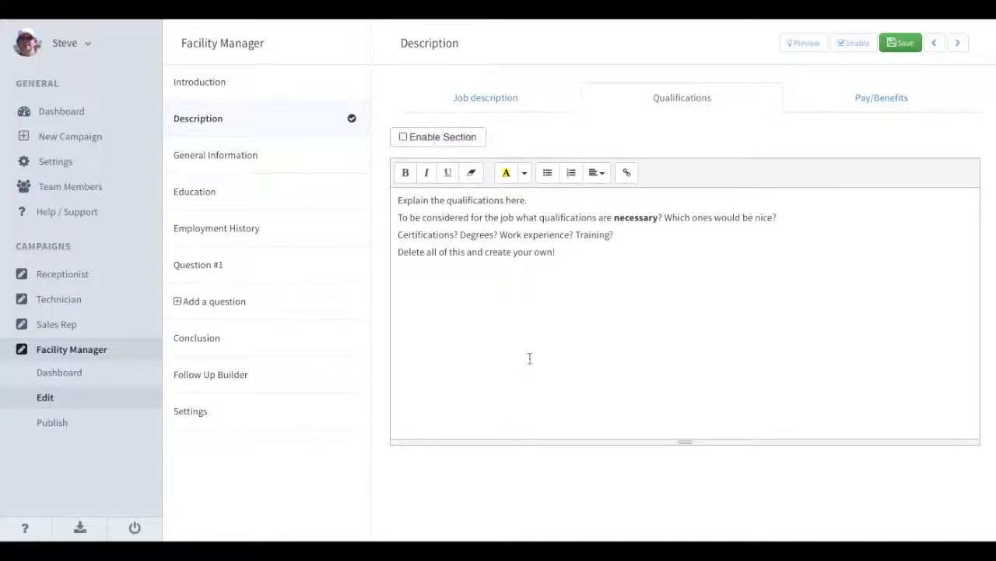
click(438, 140)
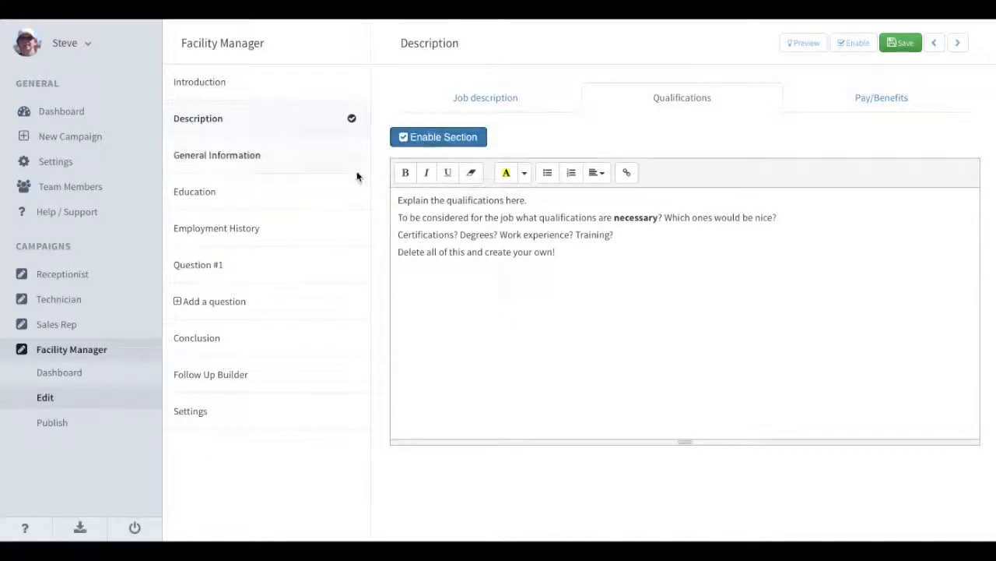
click(304, 168)
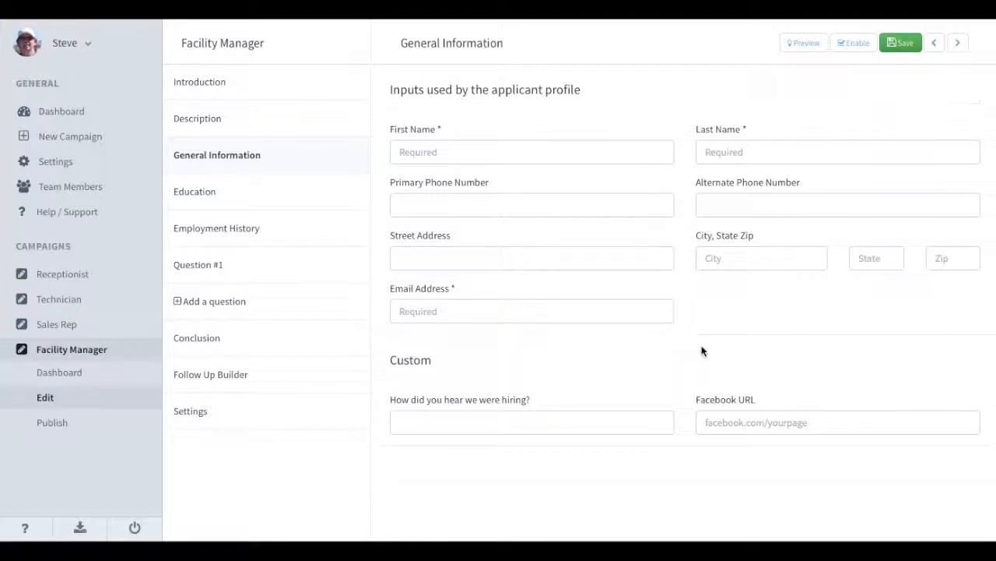
Add a custom input block to General Information and set it to 100% width.
mouse_move(914, 373)
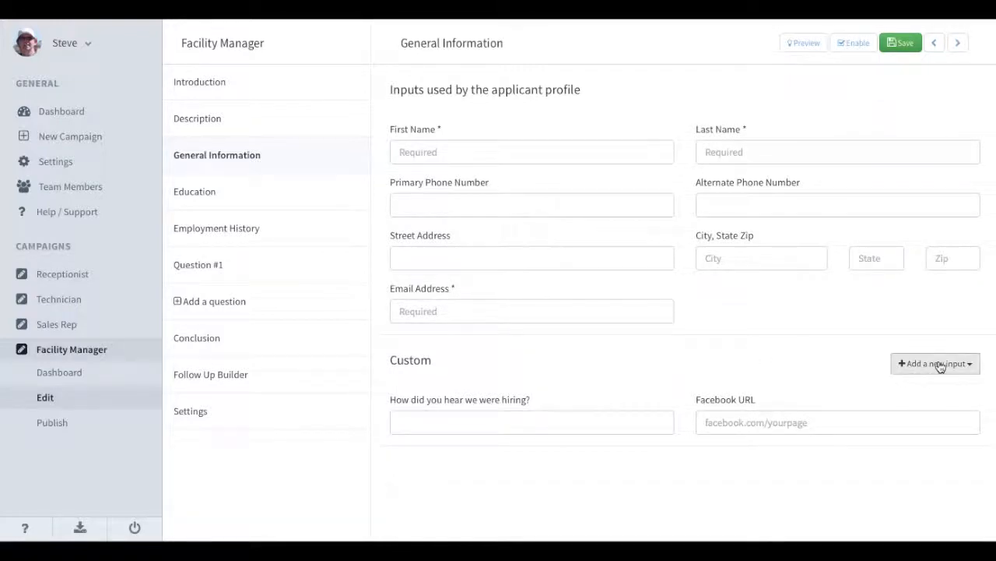
click(941, 366)
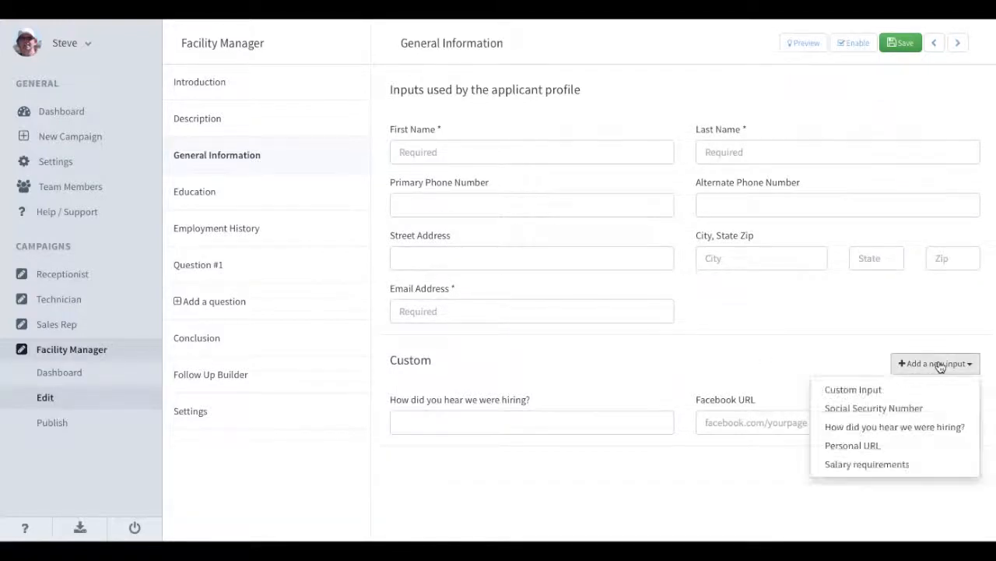
click(852, 390)
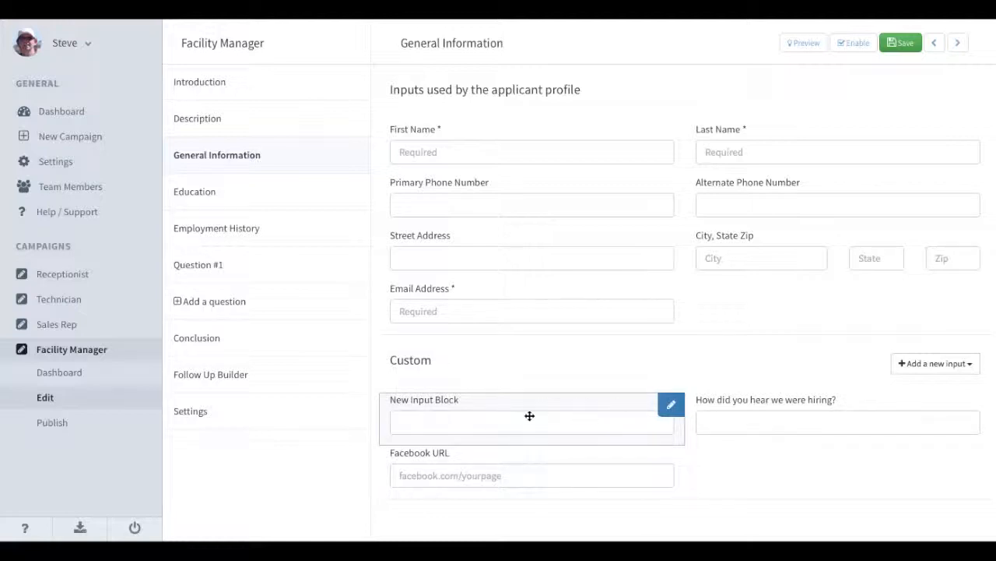
click(674, 405)
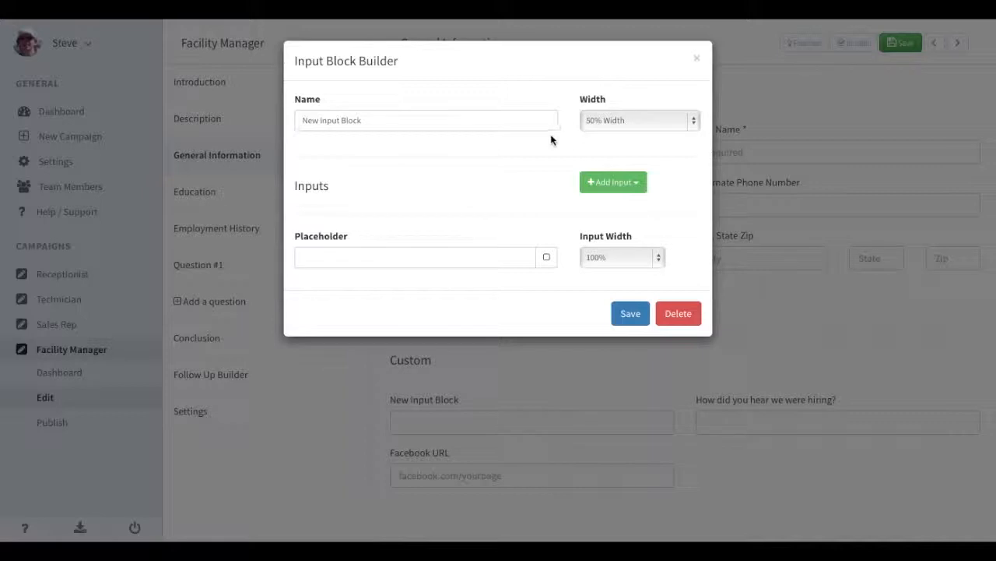
click(639, 122)
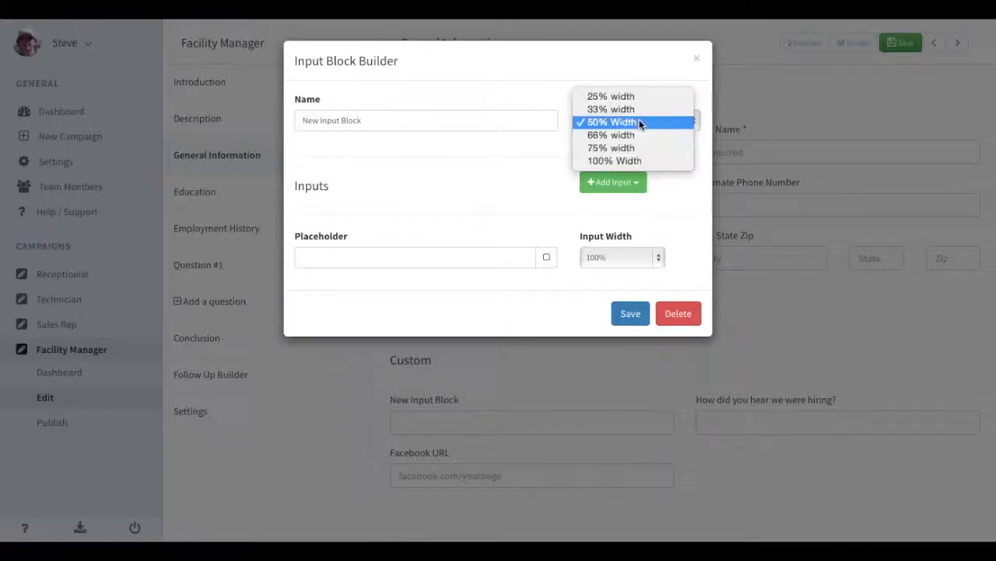
click(631, 161)
Name the block Social Media and add a second text input, with inputs at 50% width.
triple_click(381, 120)
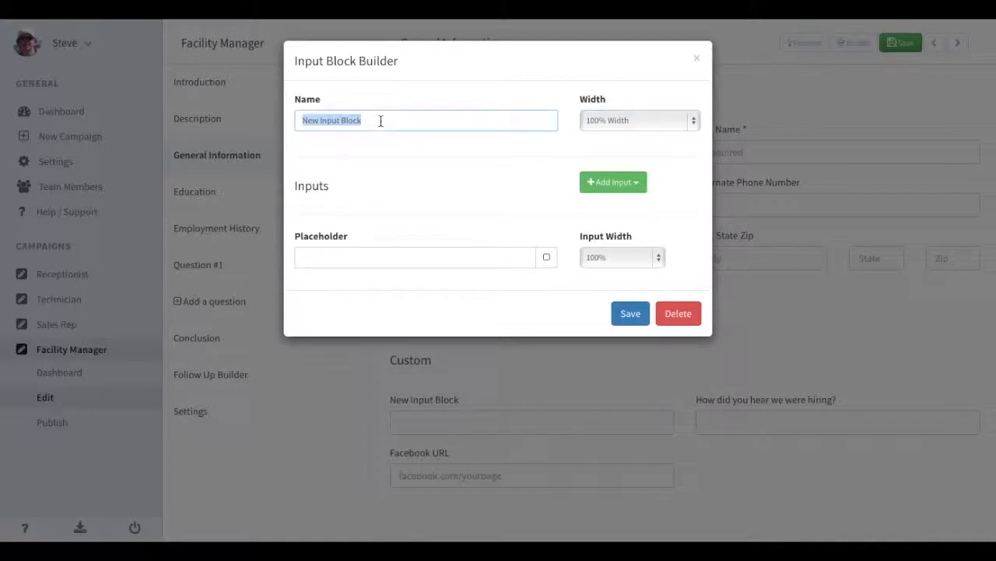
text(Social Media)
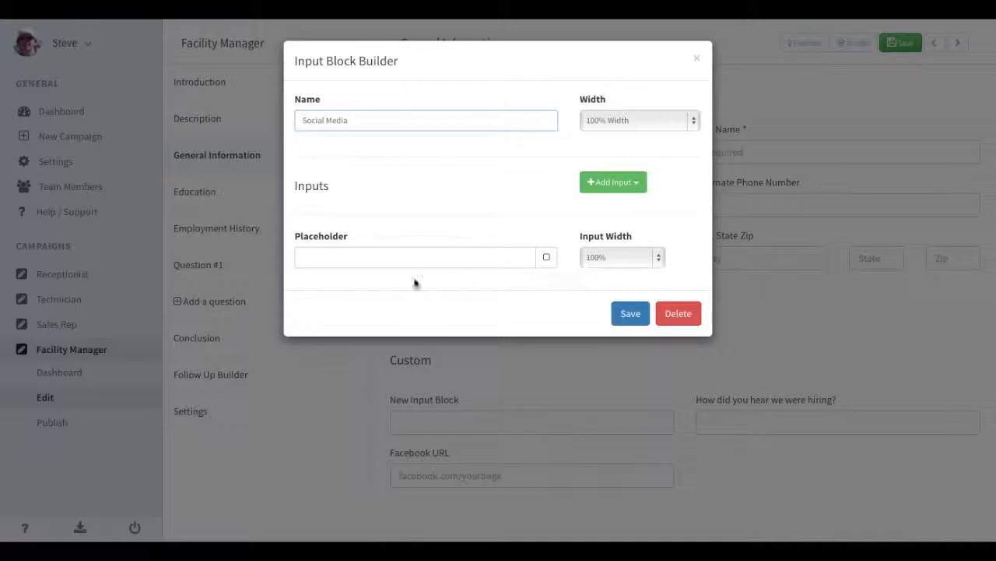
click(627, 253)
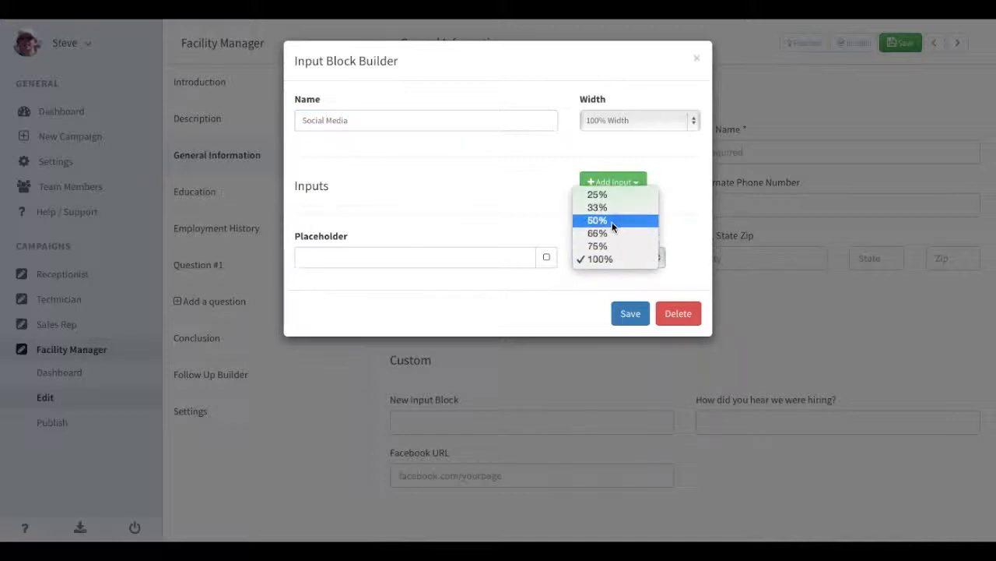
click(612, 221)
click(613, 187)
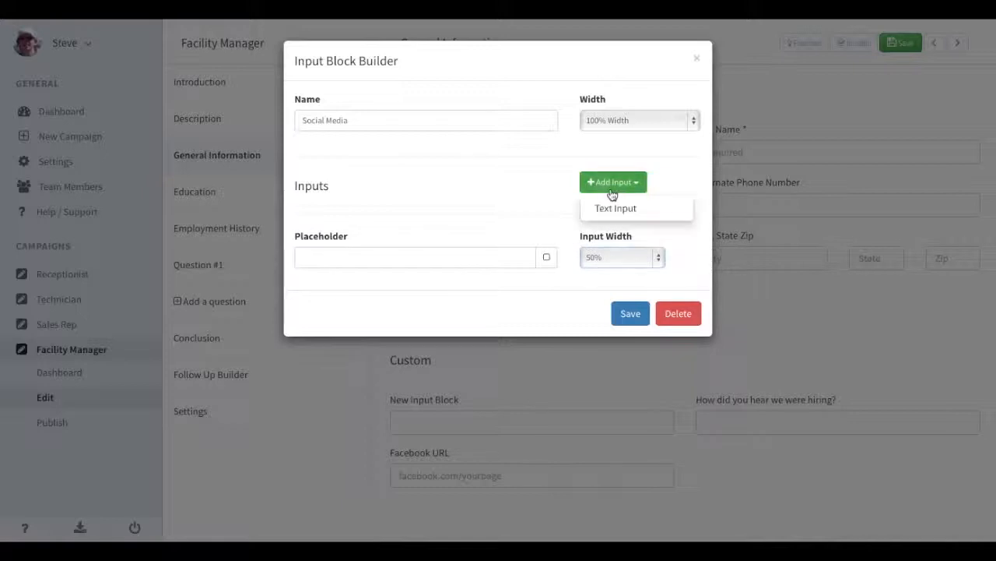
click(610, 210)
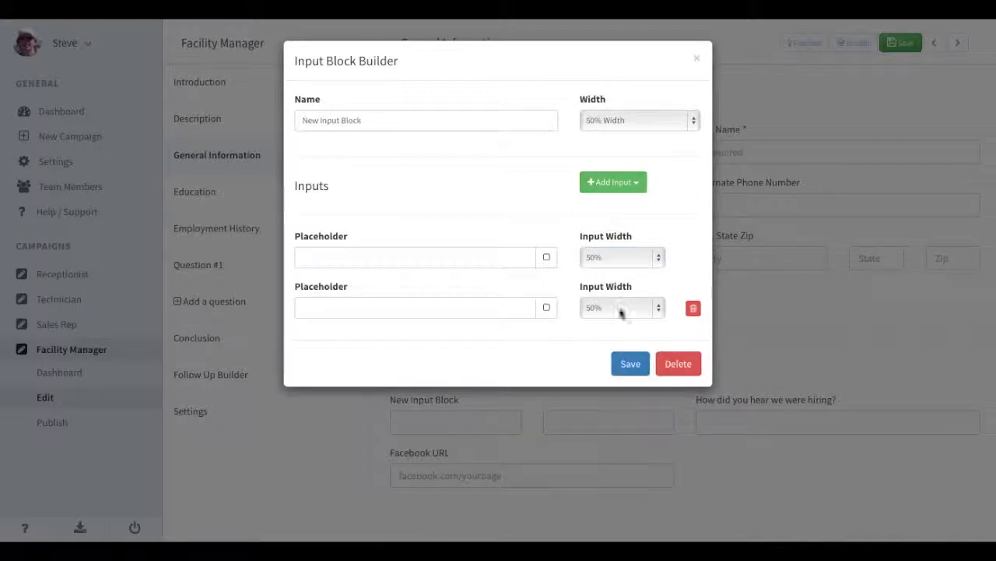
triple_click(421, 120)
text(Social Media)
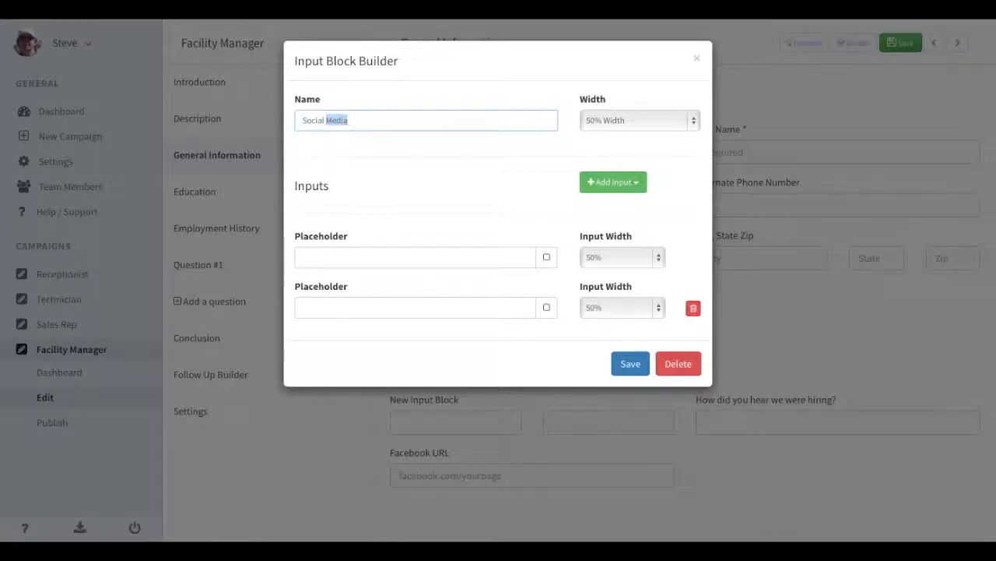
key(Tab)
Set the placeholders to Facebook Page and Twitter Page and save the block.
click(354, 260)
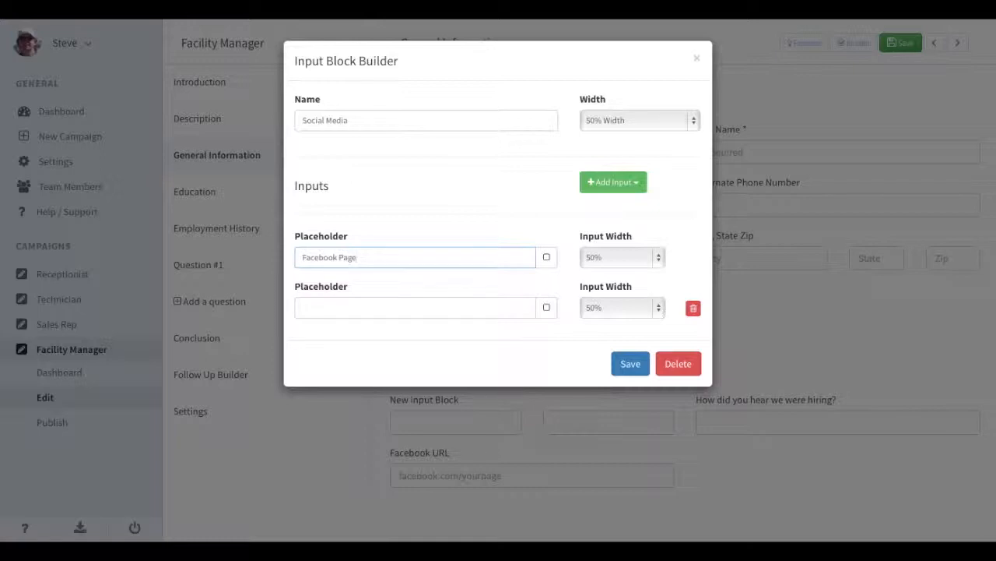
click(340, 300)
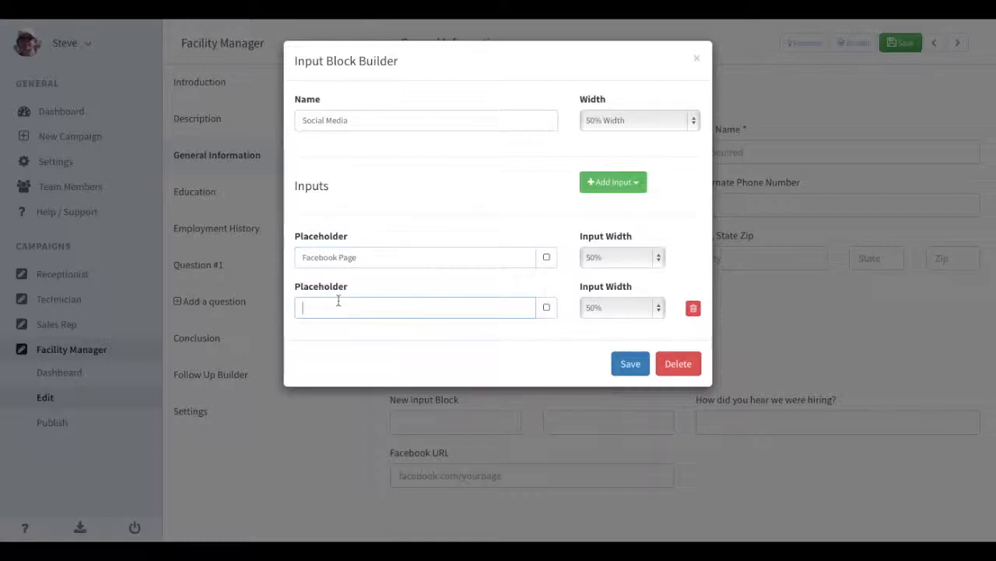
text(Twitter Page)
click(631, 364)
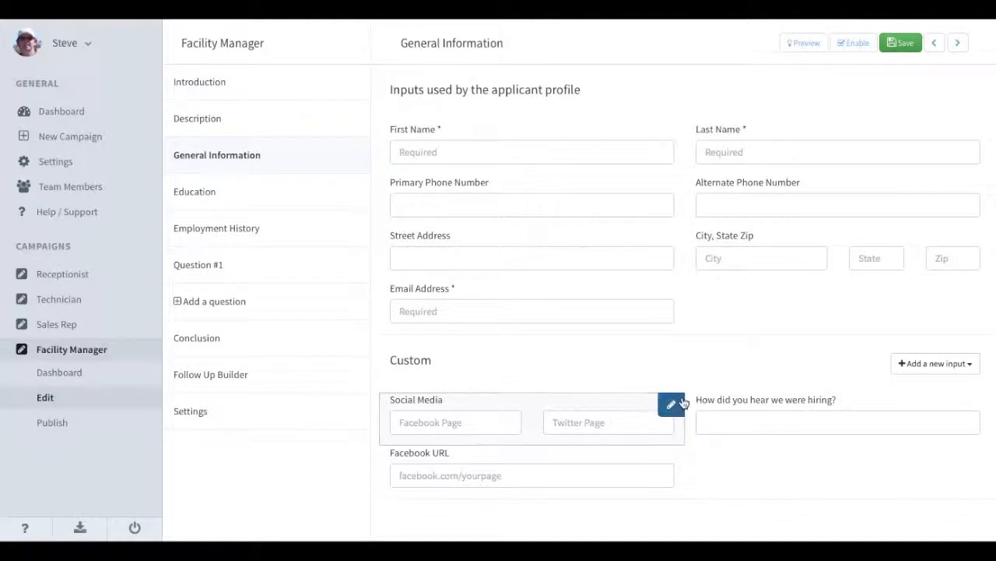
Make the Social Media block 100% wide and save it.
click(671, 404)
click(612, 118)
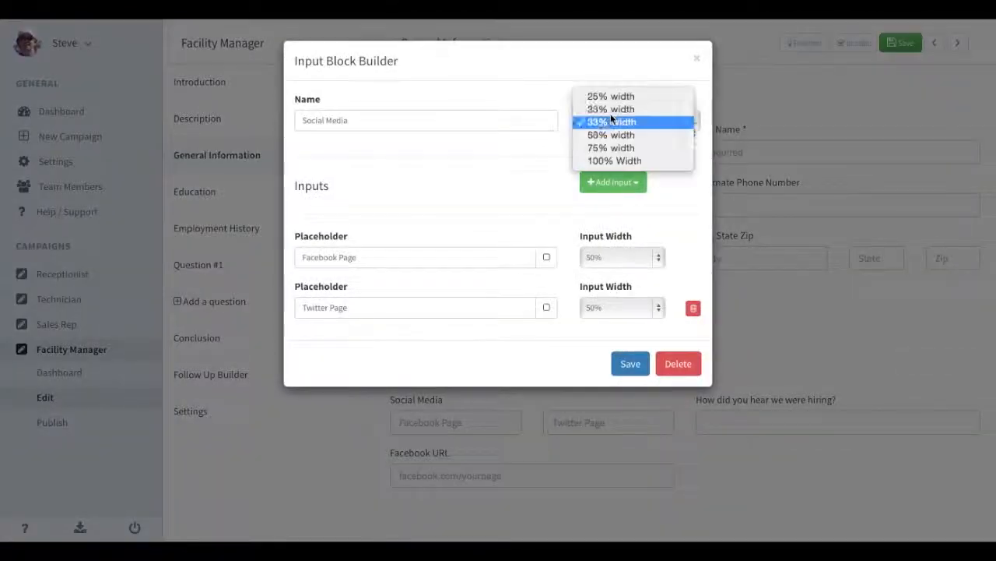
click(608, 161)
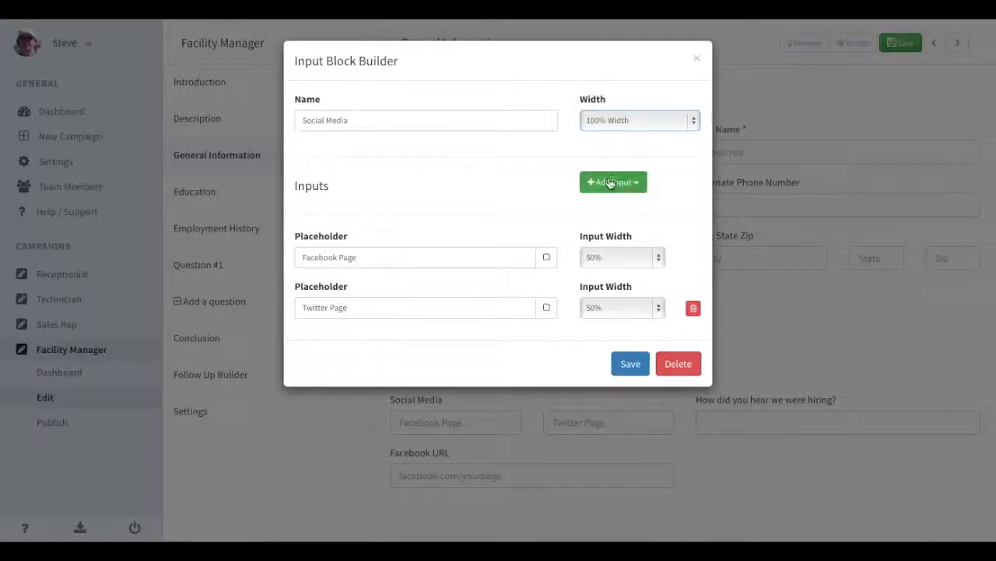
click(621, 364)
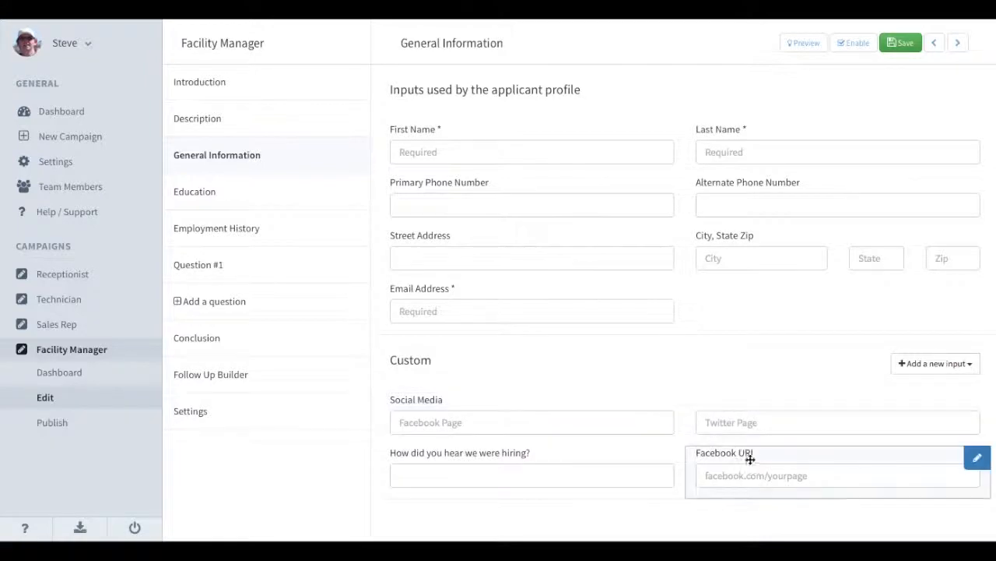
Delete the Facebook URL input block, then check the City, State Zip block unchanged.
click(976, 457)
click(667, 312)
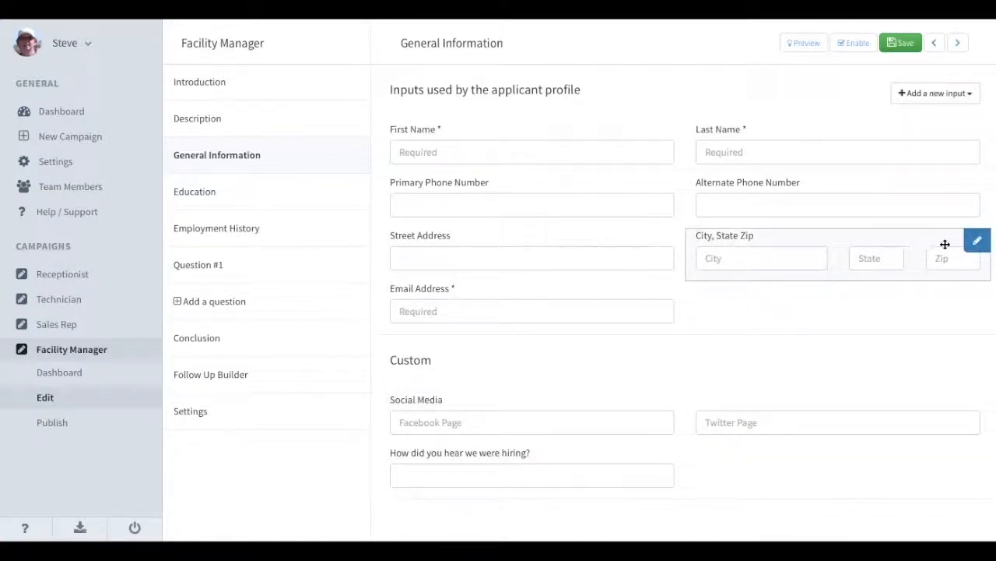
click(975, 242)
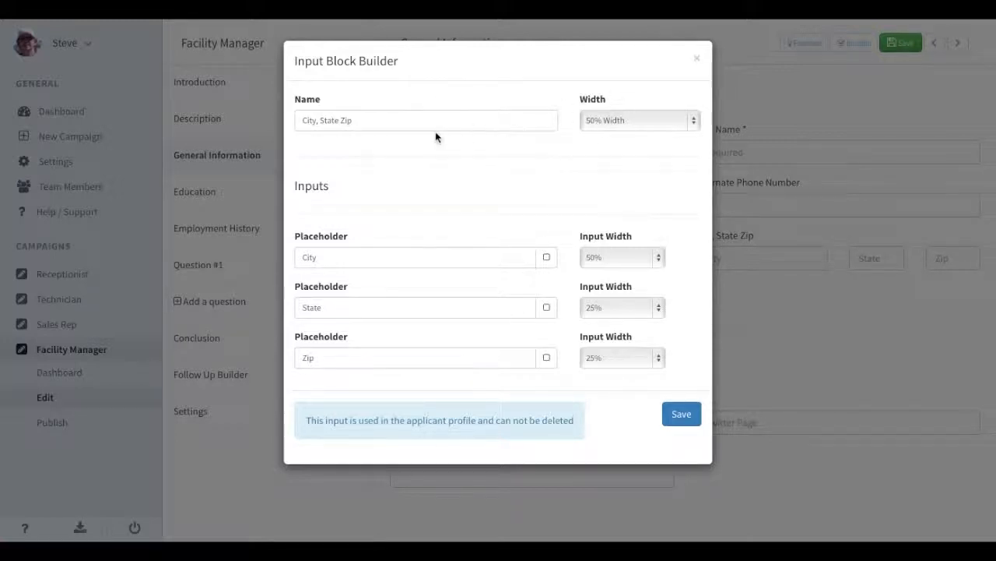
click(697, 63)
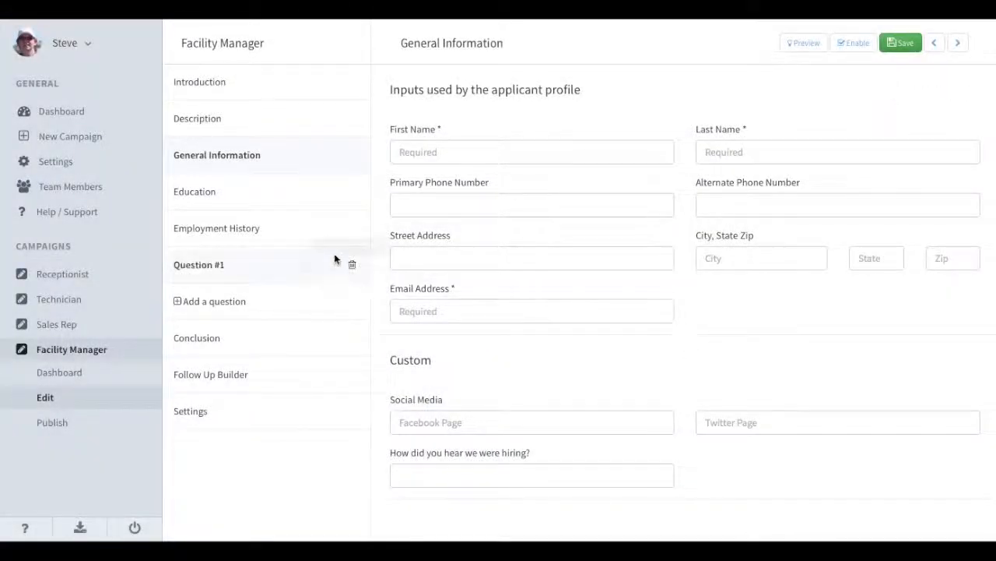
click(299, 204)
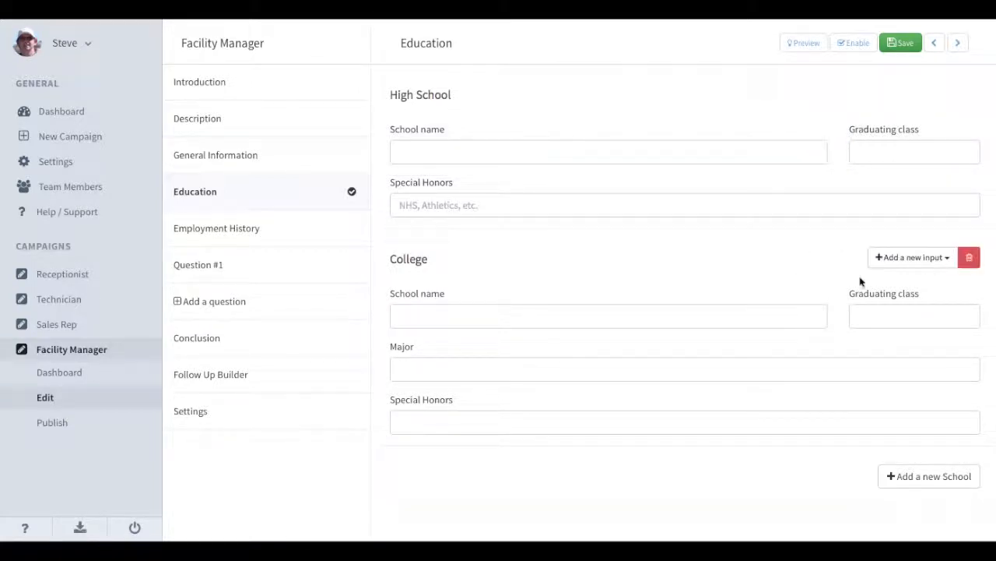
click(945, 99)
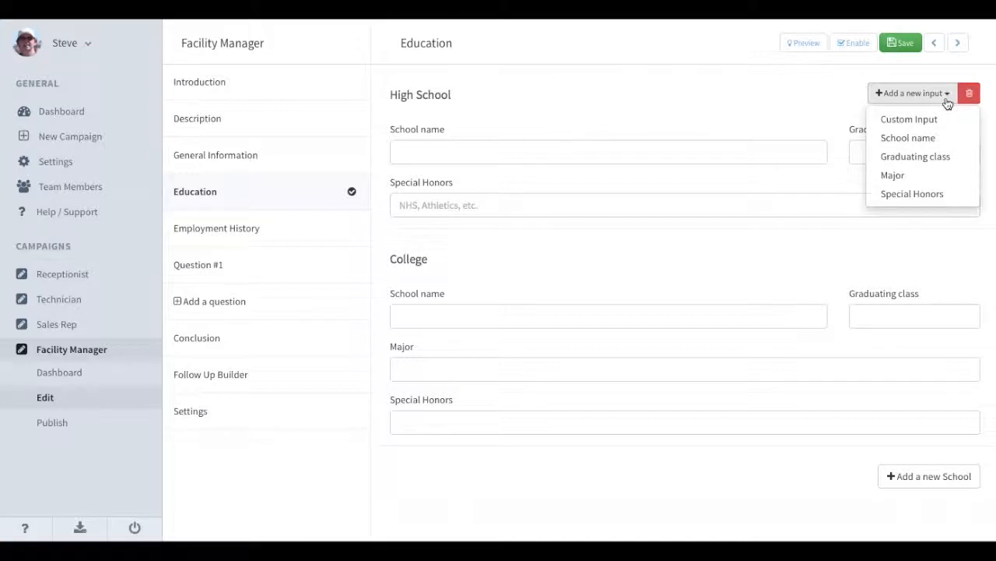
click(931, 121)
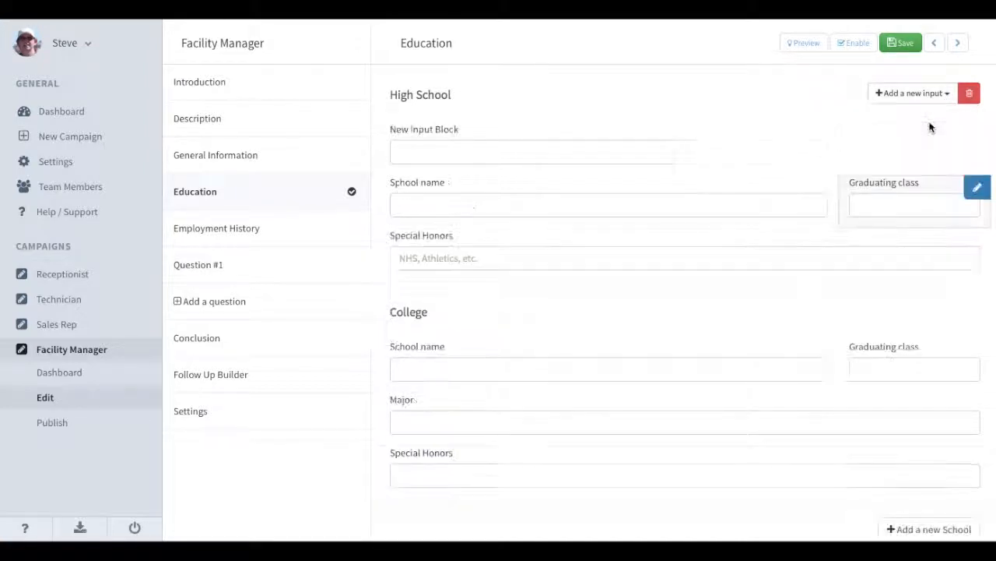
click(670, 136)
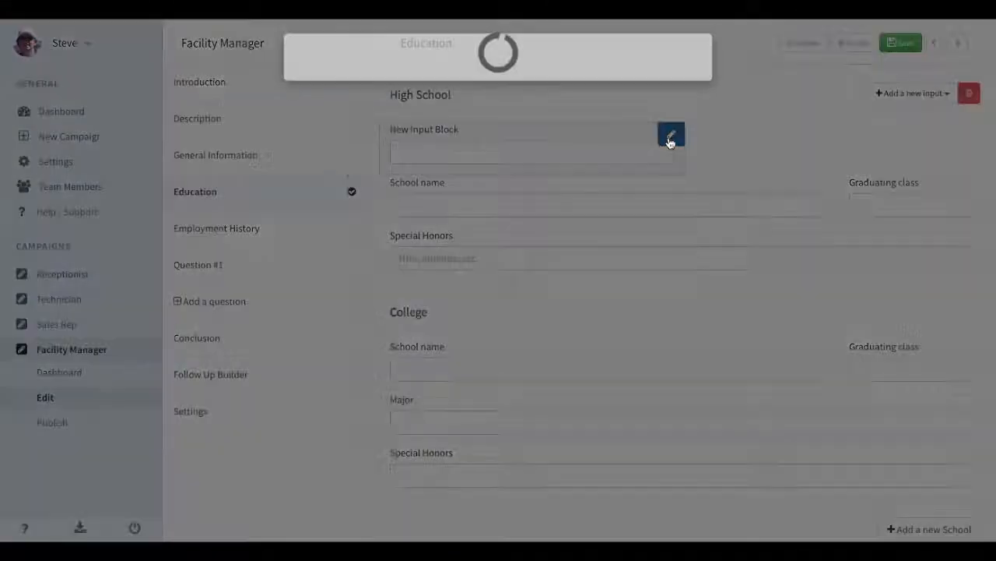
click(678, 314)
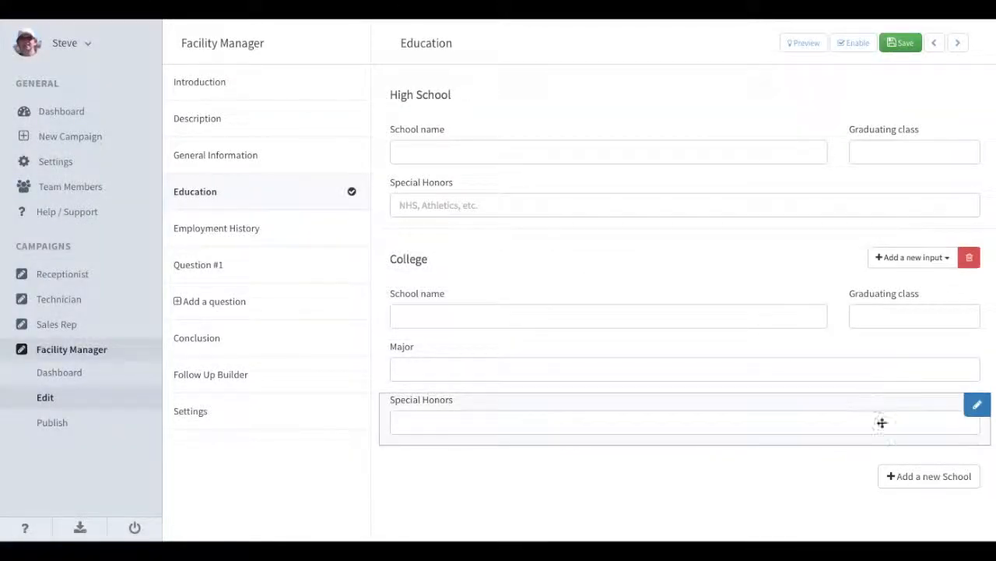
Add a third school, rename the High School heading to 'High School or GED', and save.
click(913, 473)
scroll(914, 471, down, 3)
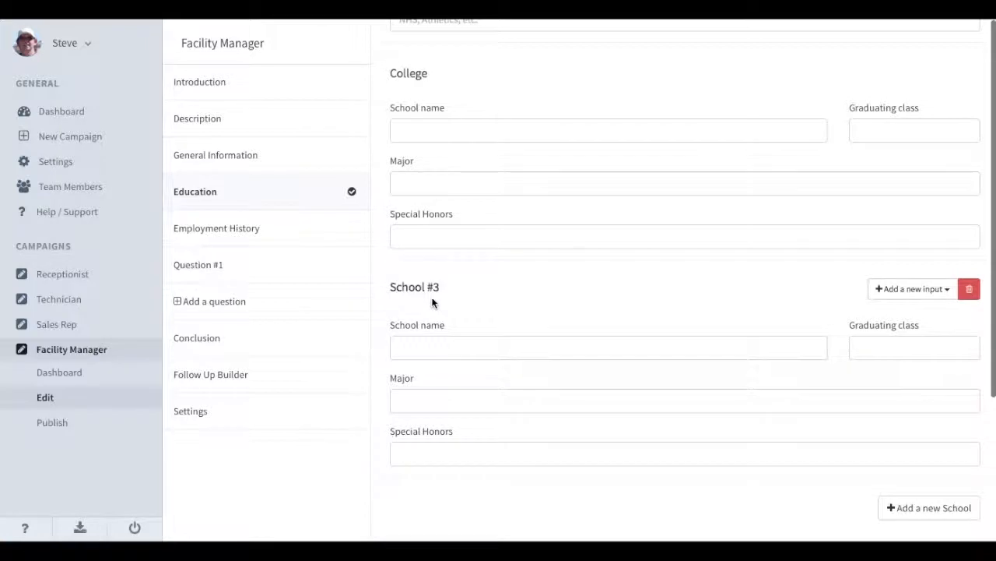
scroll(463, 305, up, 3)
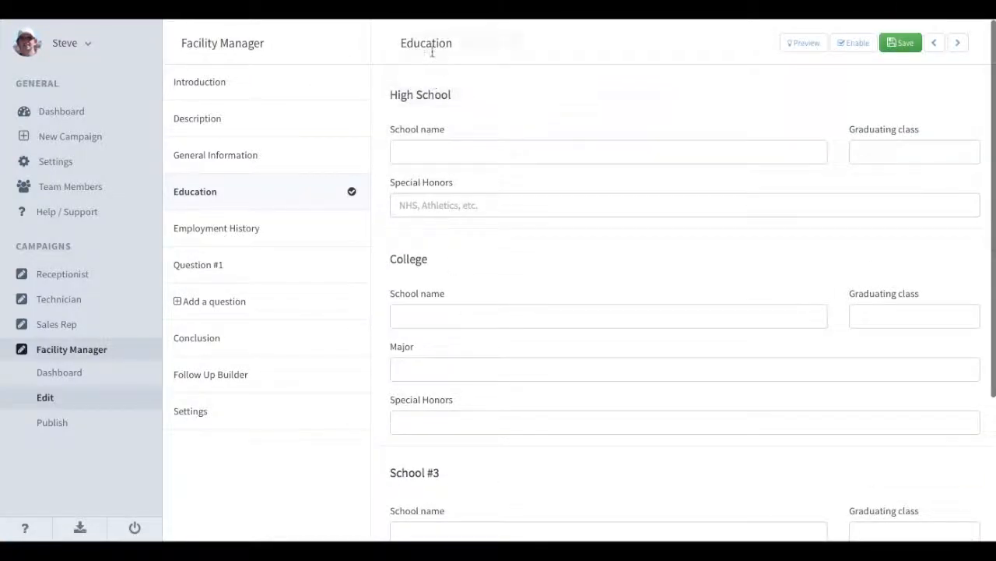
double_click(431, 44)
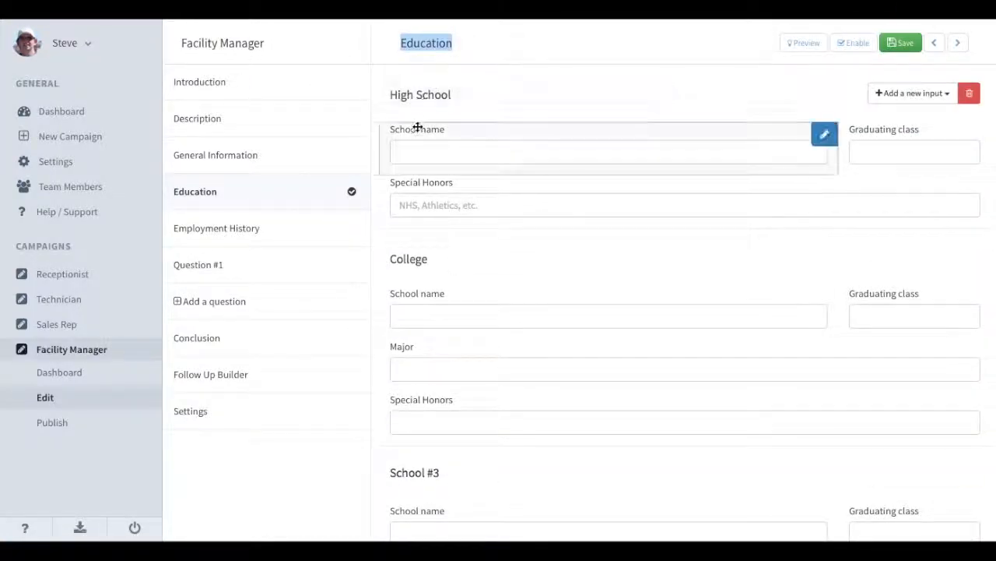
triple_click(417, 96)
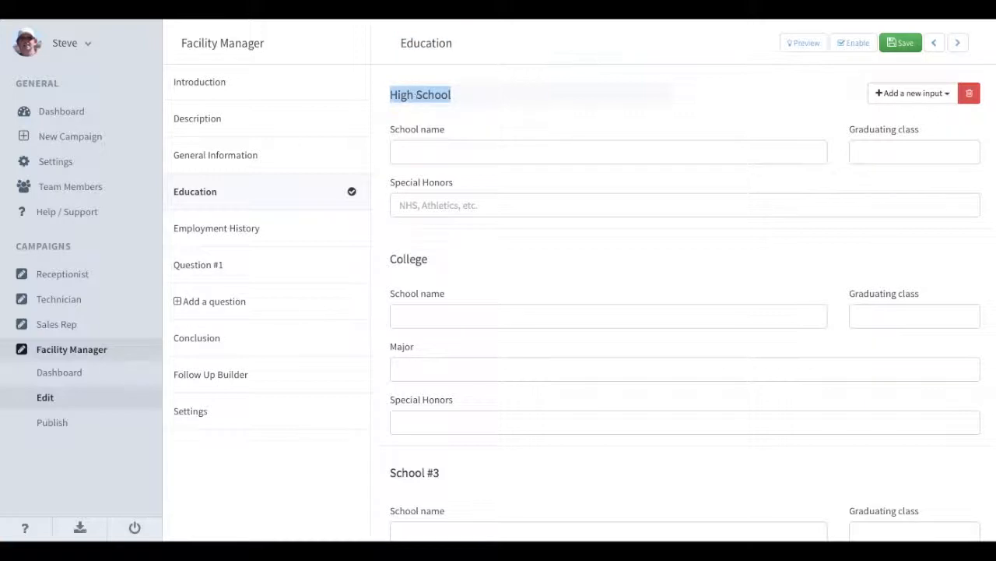
click(467, 93)
text(or GED)
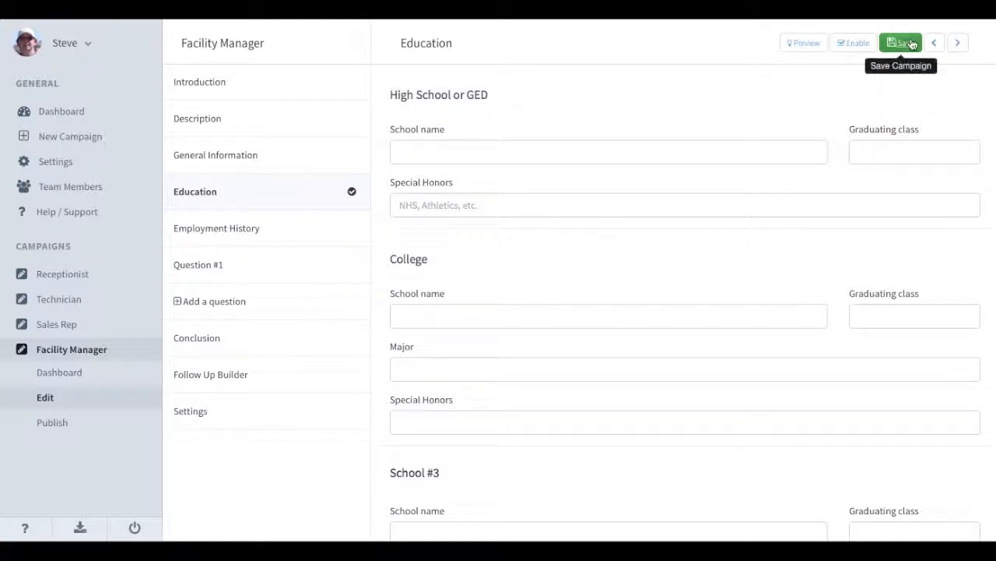
click(911, 44)
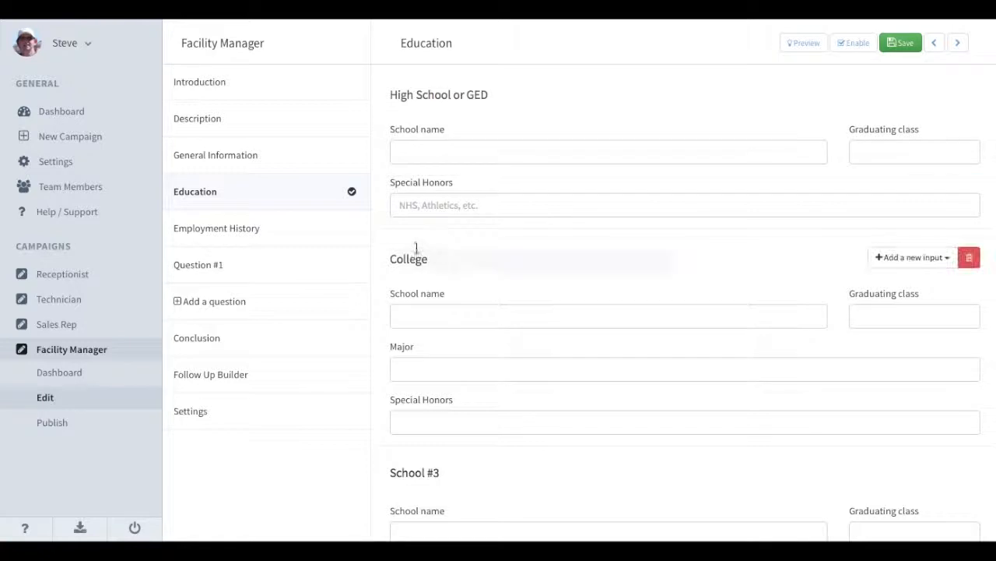
Delete the School #3 section and go to Employment History.
scroll(627, 454, down, 3)
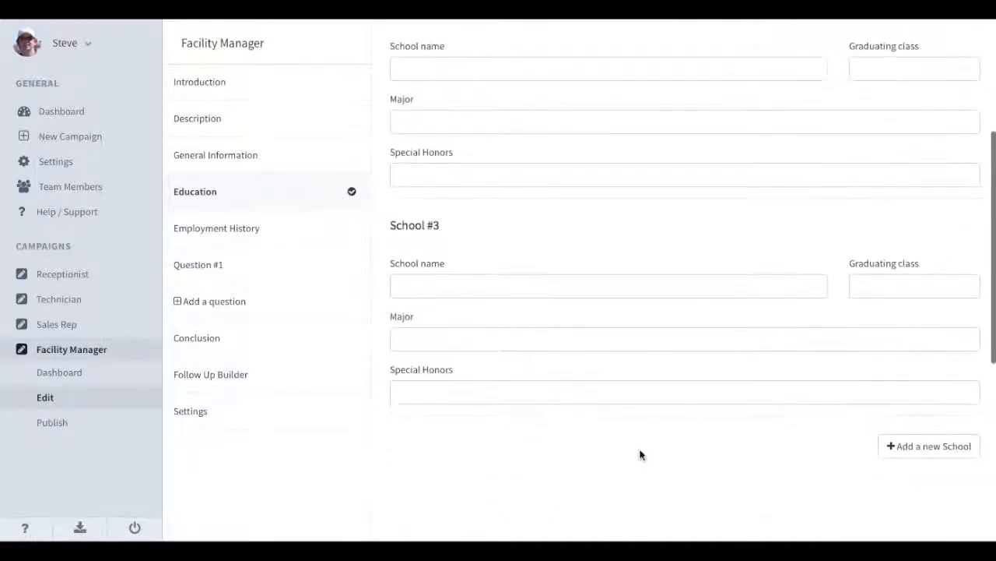
mouse_move(952, 260)
click(968, 234)
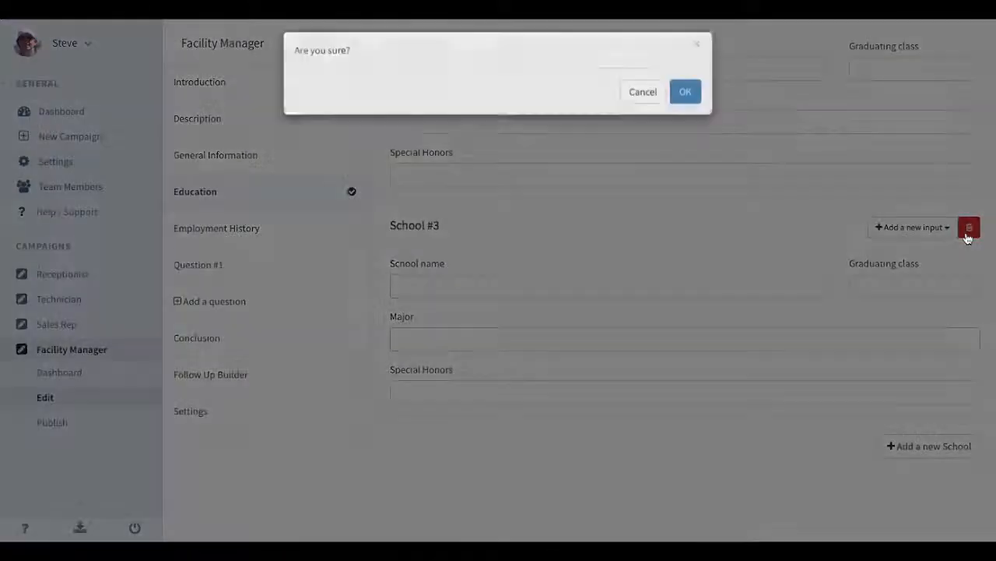
click(686, 102)
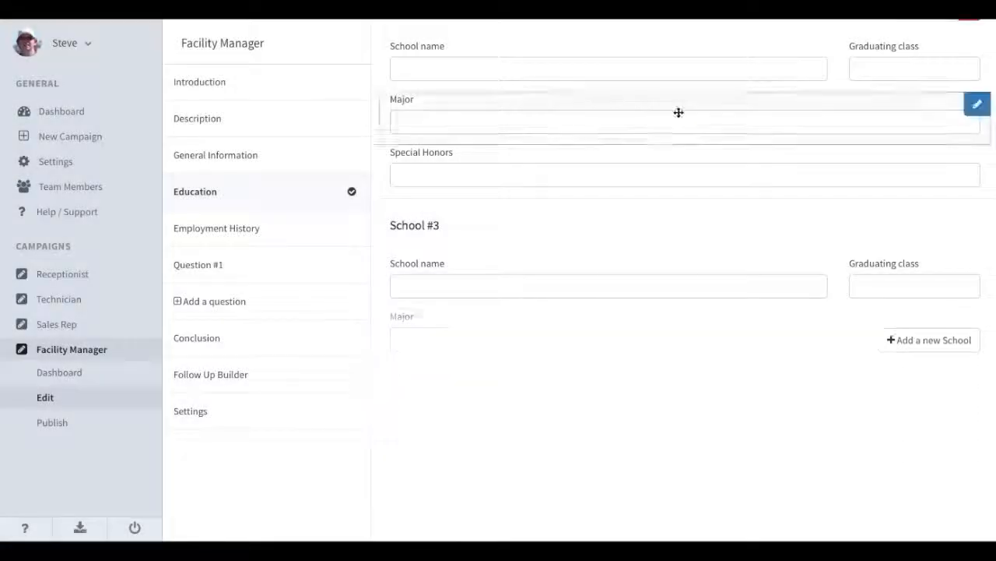
click(267, 229)
scroll(424, 216, up, 2)
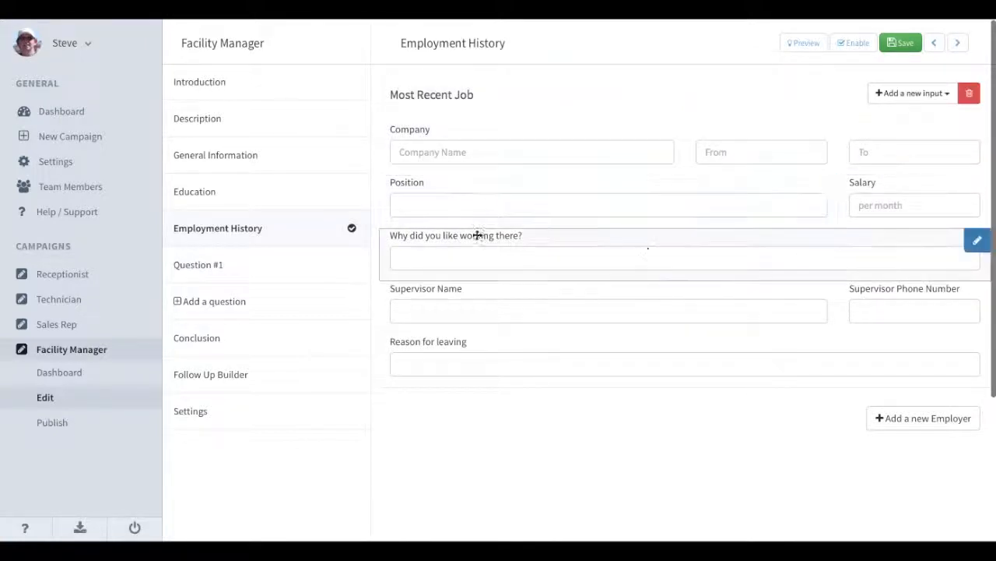
Add a second job section, delete Job #2 again, and open Question #1.
click(911, 418)
scroll(785, 450, down, 4)
scroll(766, 412, up, 1)
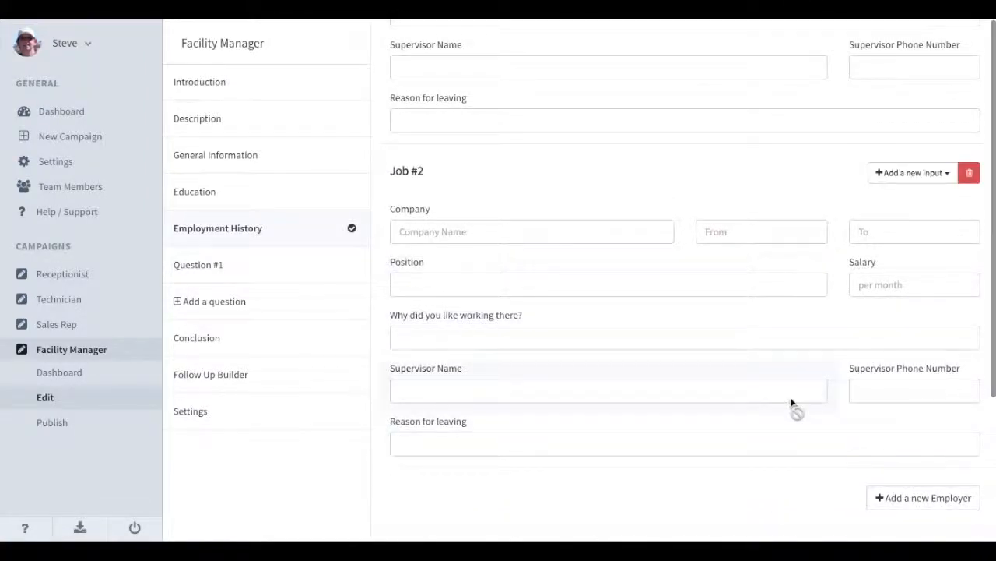
scroll(792, 402, up, 1)
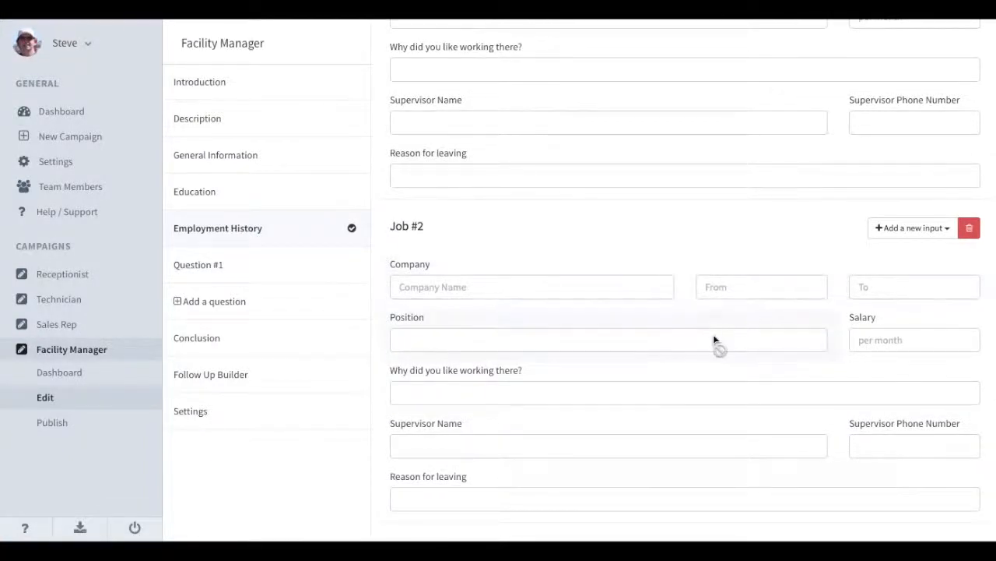
scroll(715, 339, up, 3)
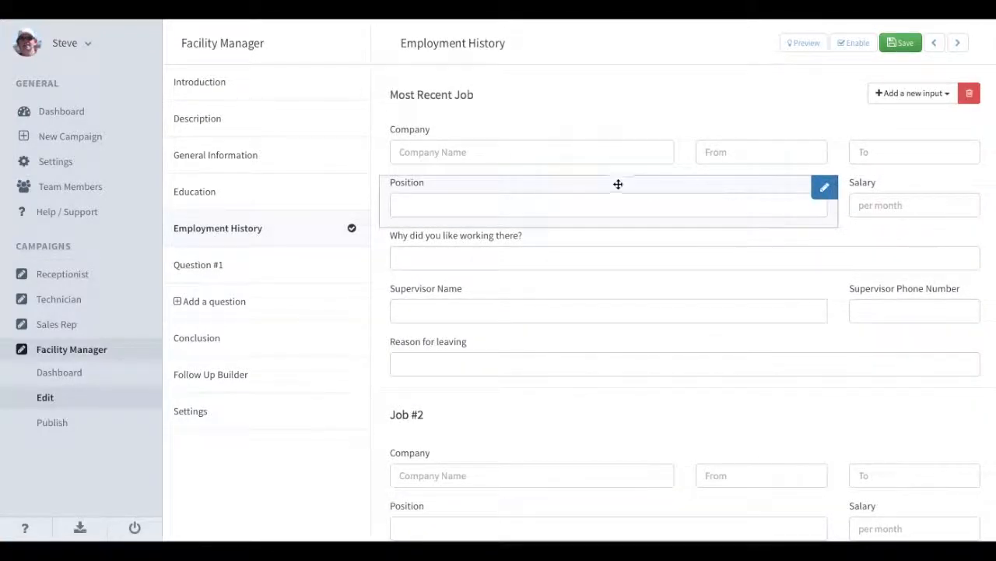
scroll(686, 305, down, 2)
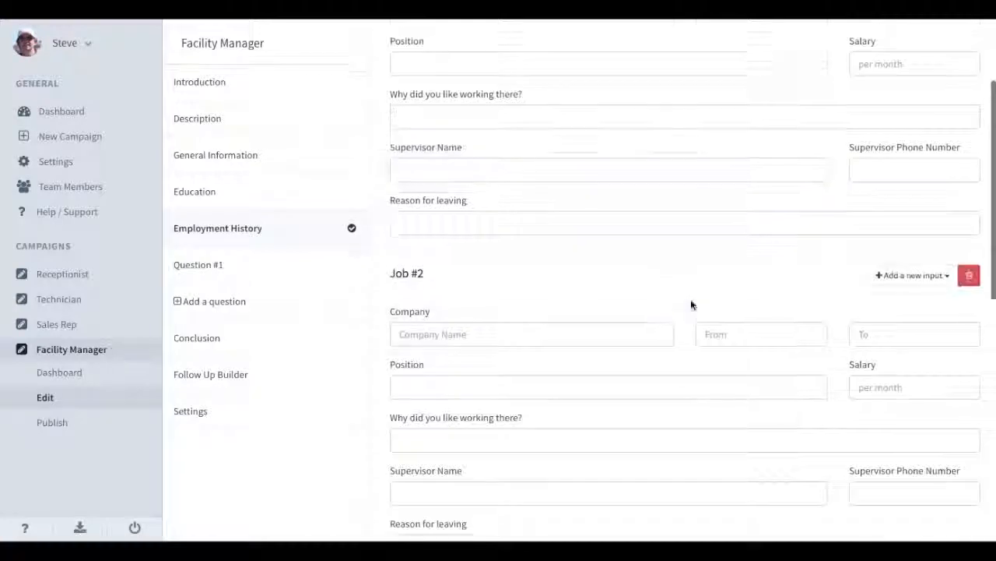
click(970, 269)
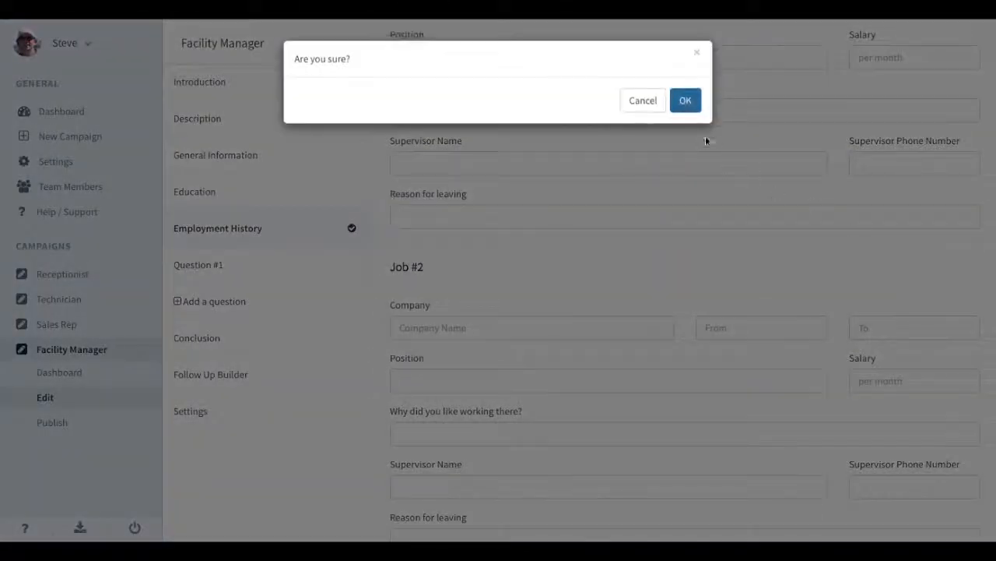
click(685, 102)
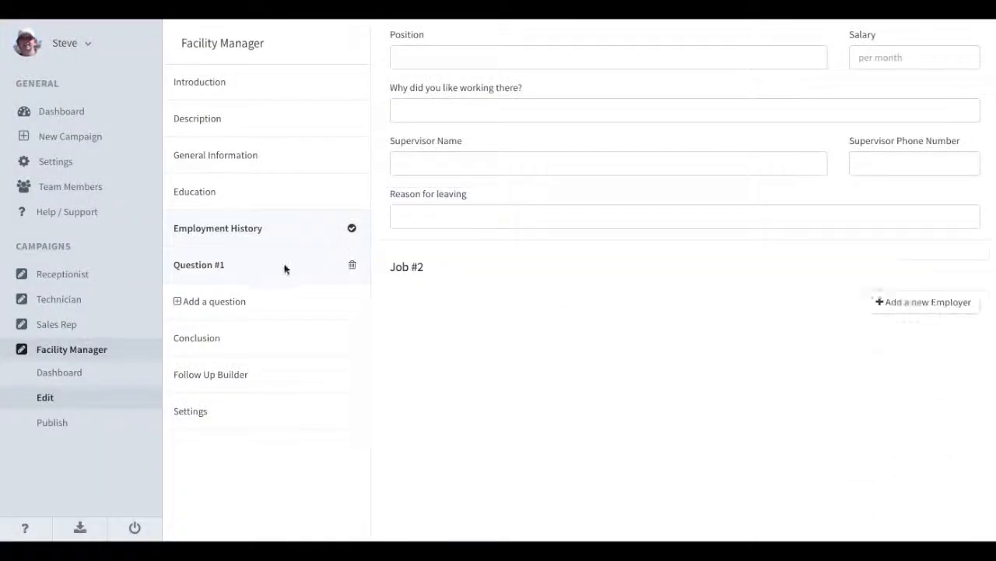
click(249, 272)
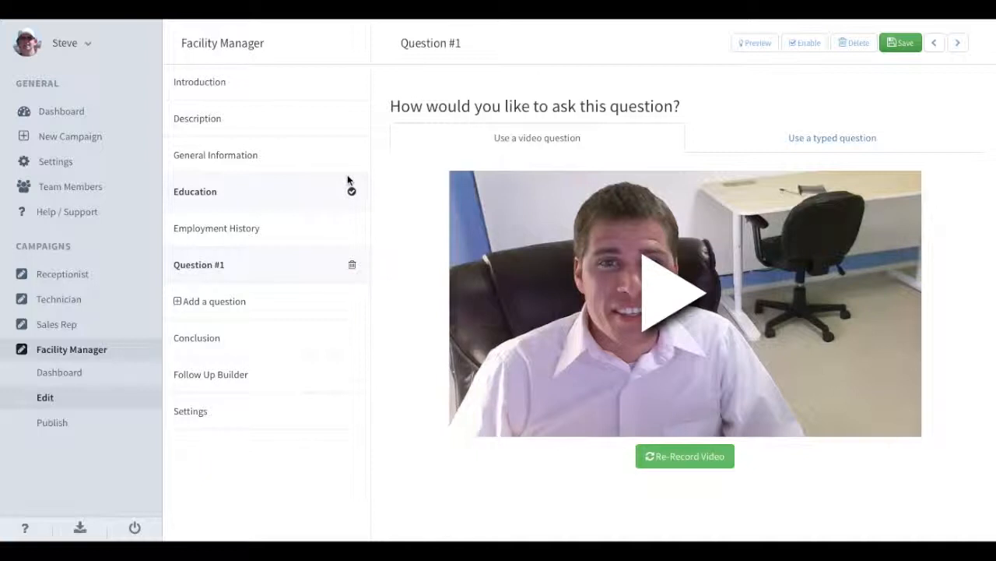
Retitle Question #1 'Are you honest?' and start re-recording its video.
triple_click(433, 44)
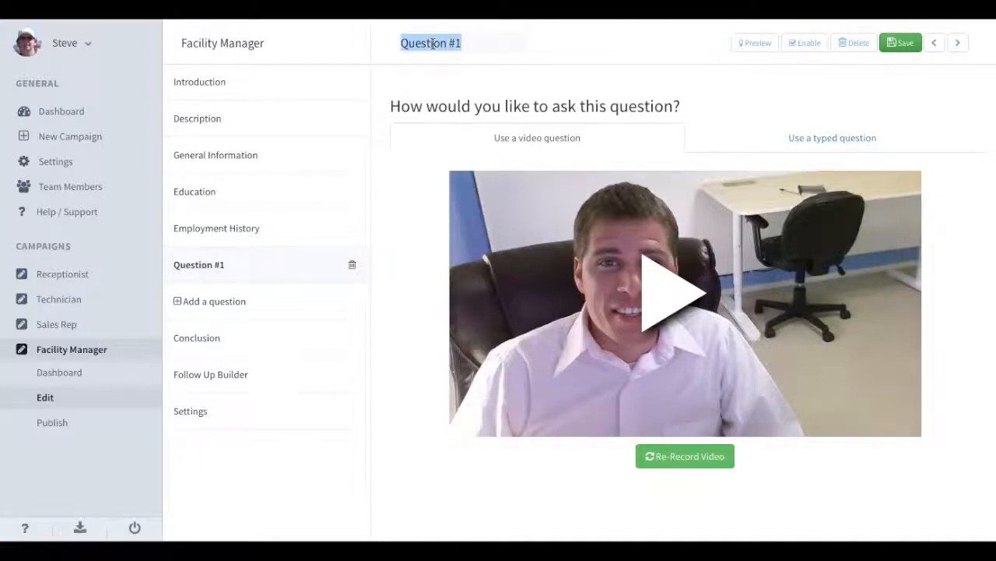
text(Are you )
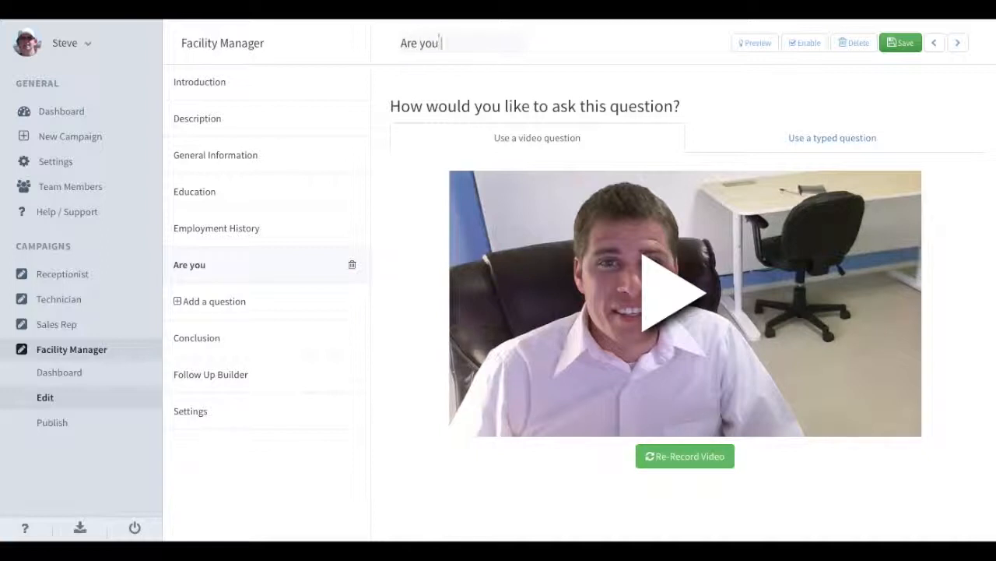
text(honesty)
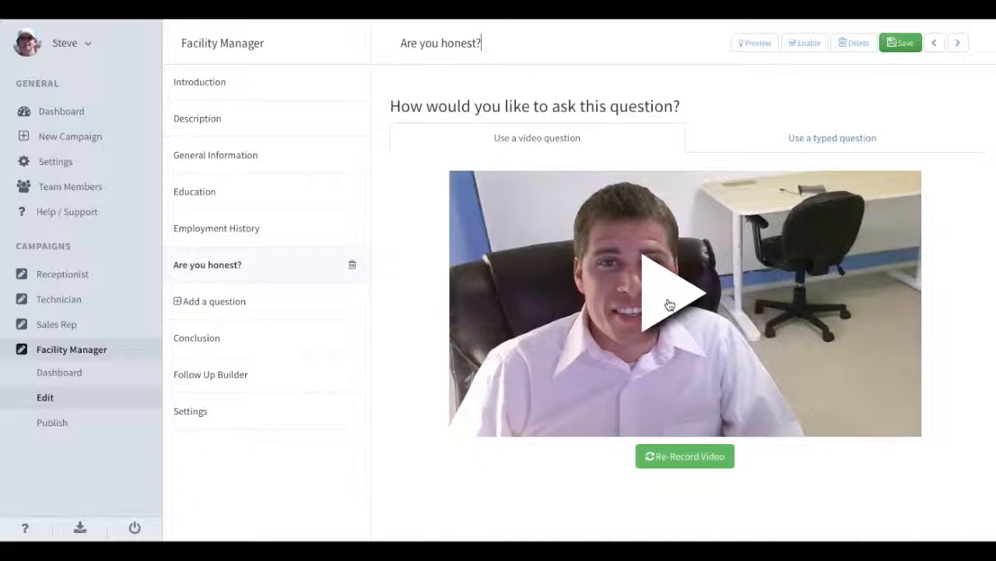
click(703, 463)
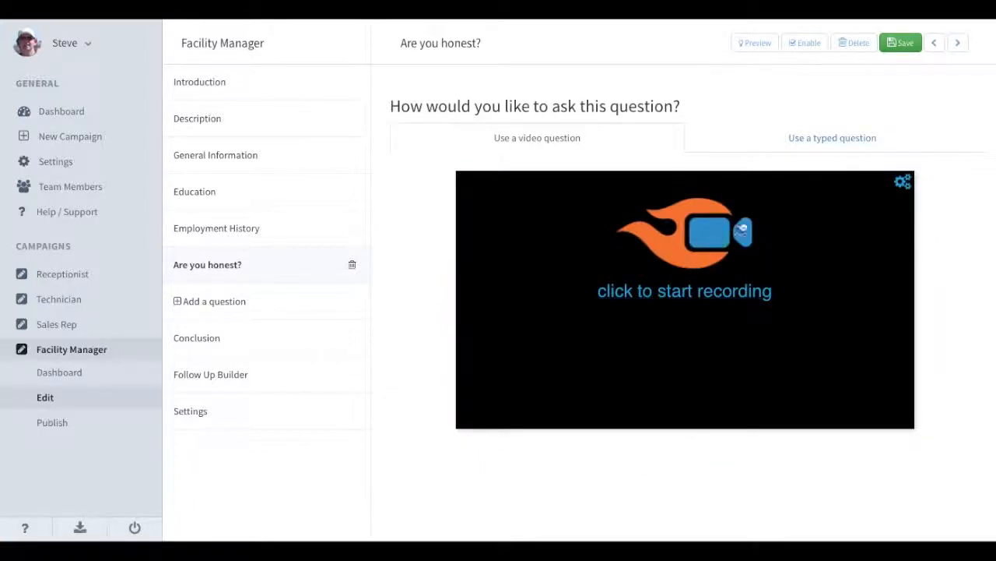
Ask 'Are you honest?' as a typed question, with a typed answer of minimum length 80 and a raised maximum.
click(823, 134)
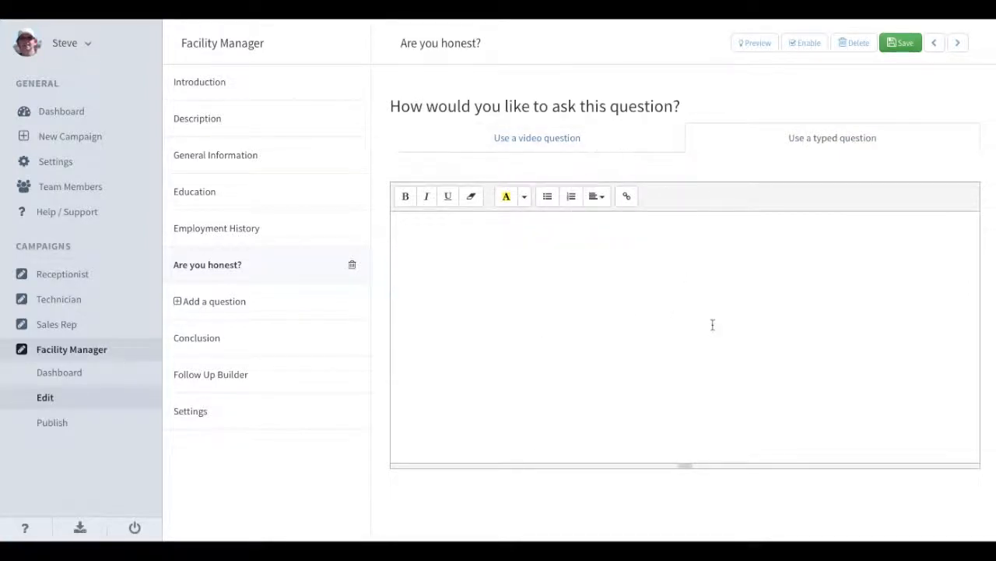
scroll(712, 325, down, 5)
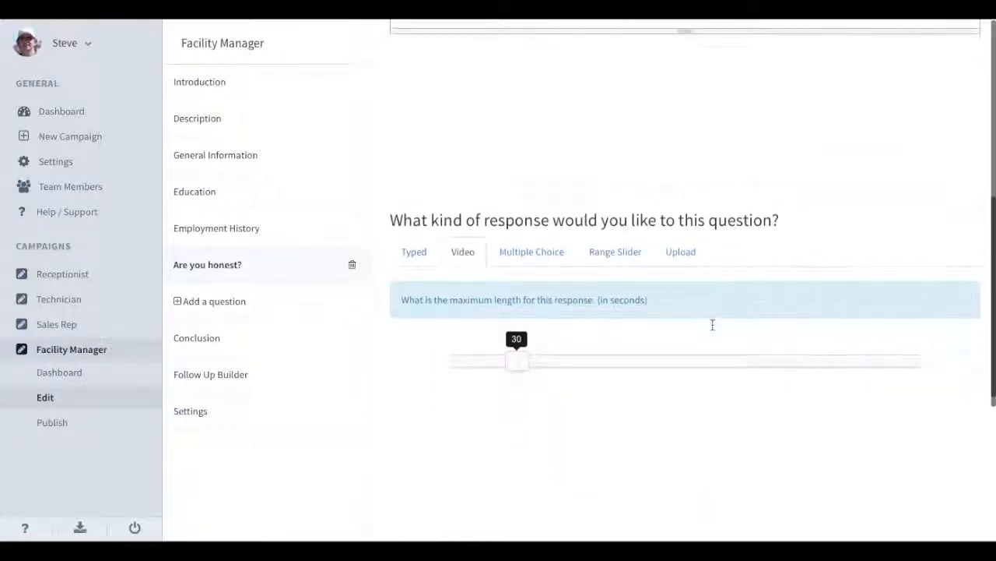
click(410, 261)
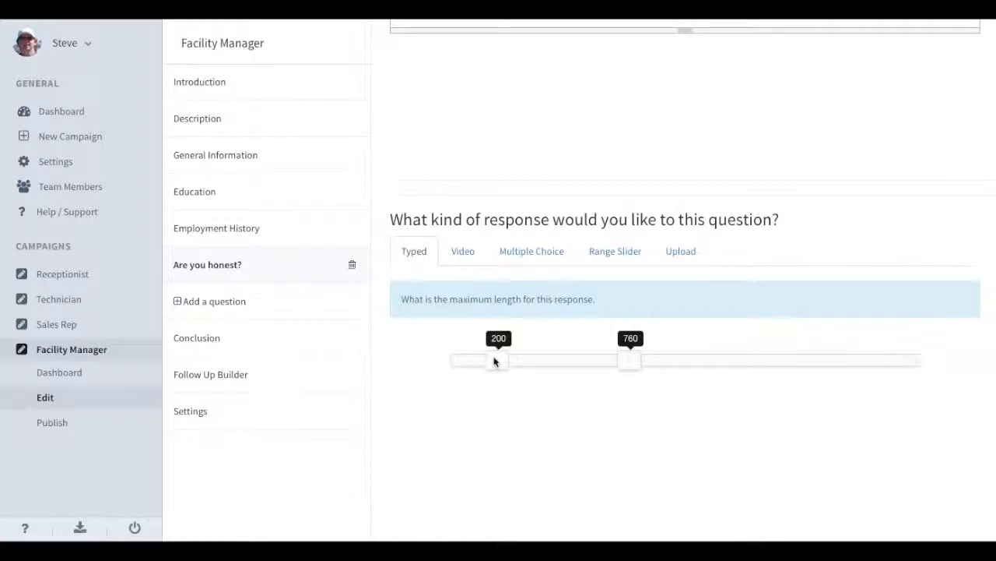
drag(495, 361, 470, 362)
drag(624, 357, 775, 363)
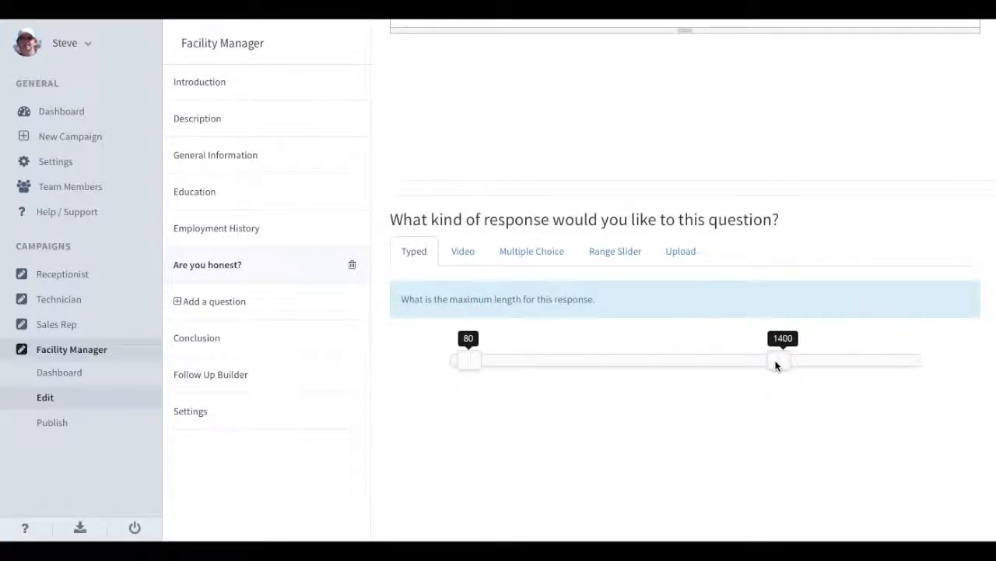
Adjust the video answer's maximum length, then switch the answer type to Multiple Choice.
click(455, 251)
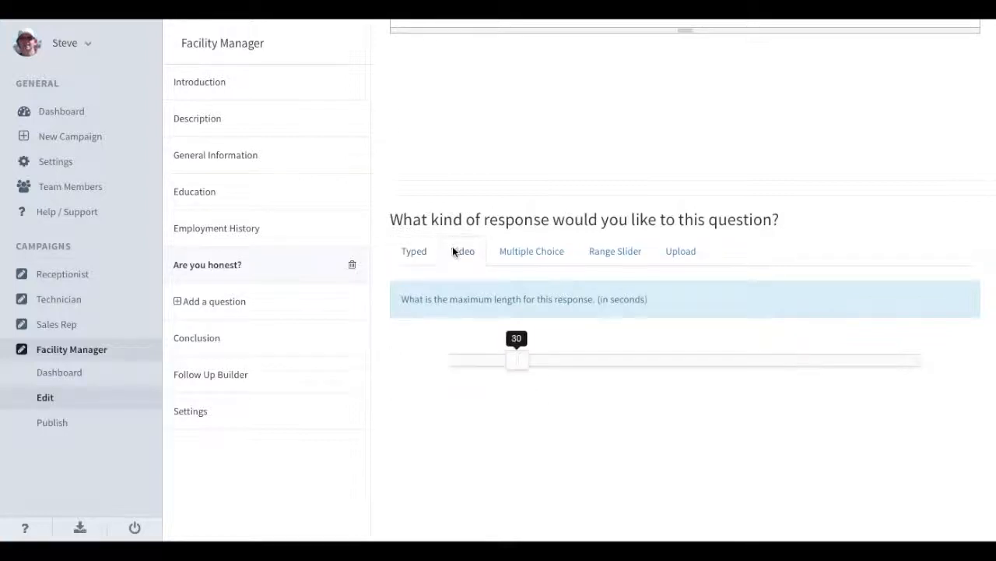
drag(516, 357, 602, 349)
click(531, 253)
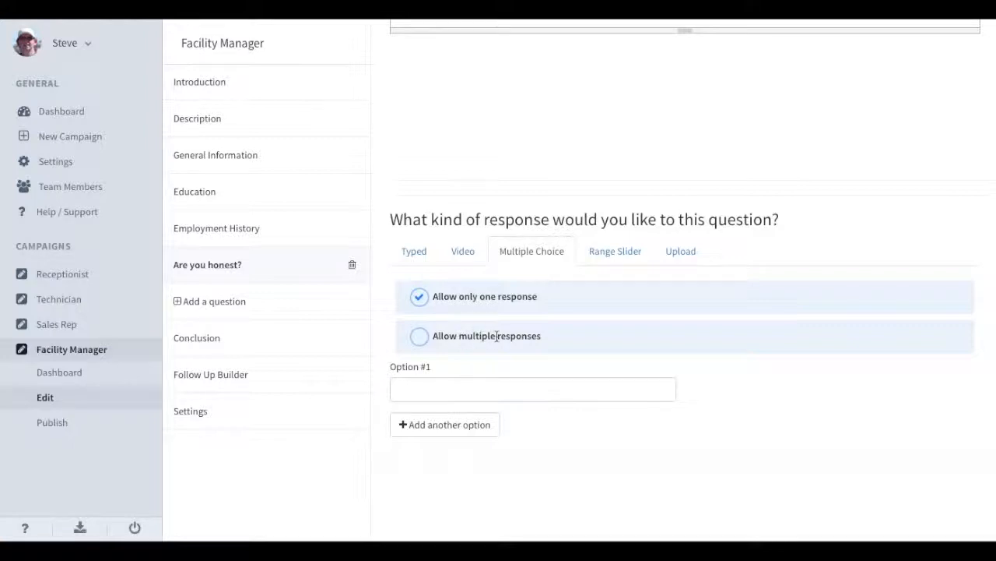
Allow multiple responses and add the answer options Monday, Tuesday and Wednesday.
click(440, 386)
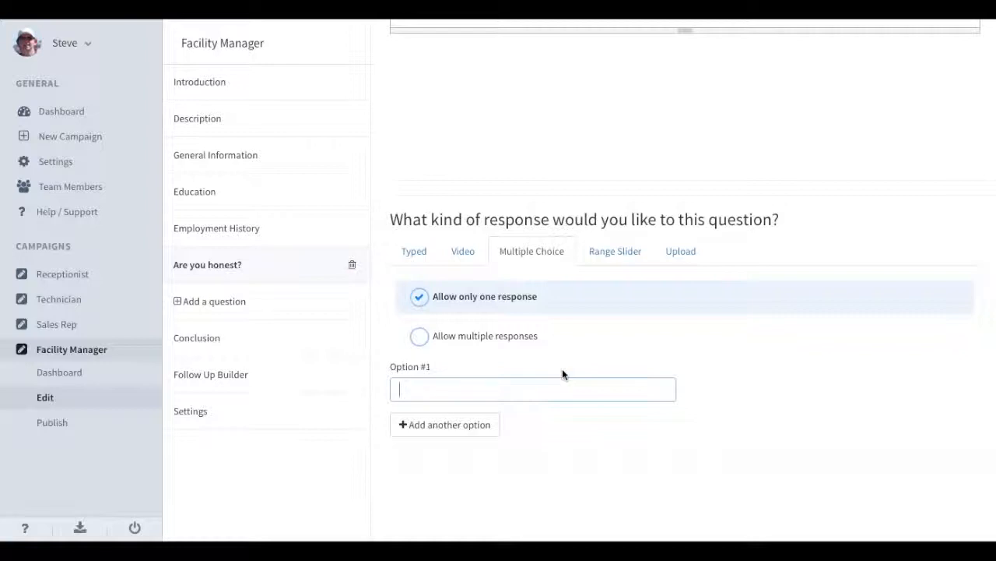
click(505, 335)
click(415, 387)
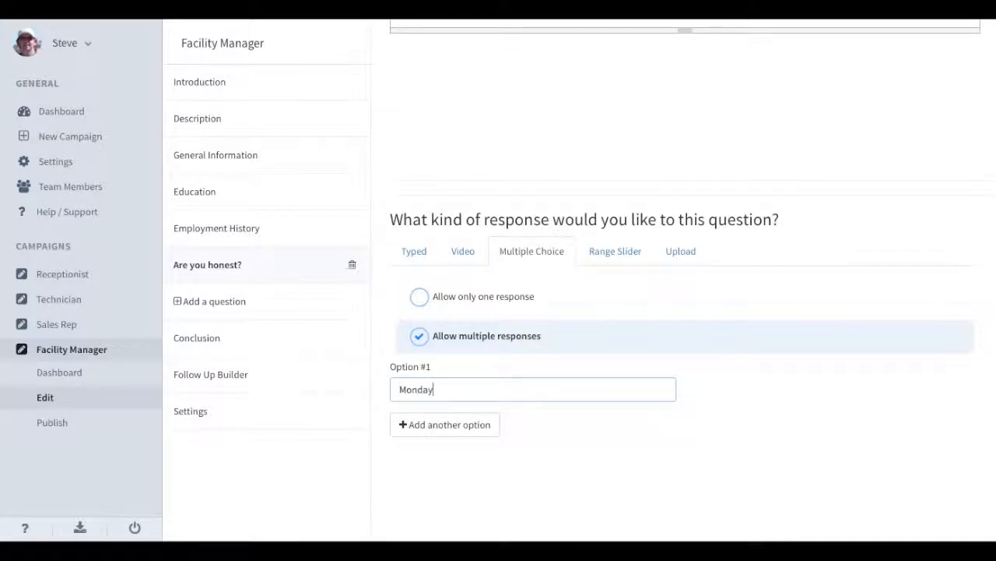
click(434, 423)
click(424, 443)
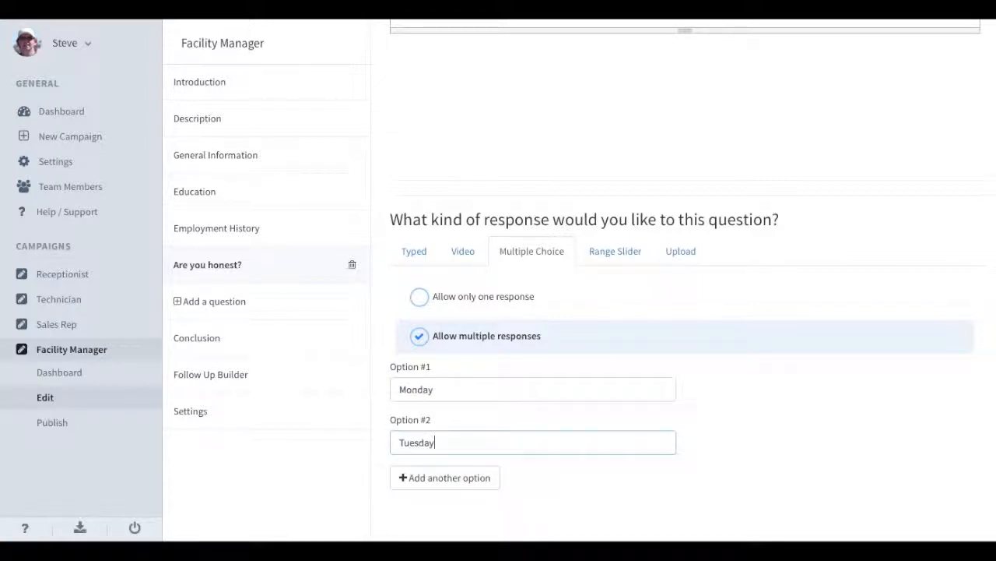
click(424, 476)
click(439, 496)
text(Wednesday)
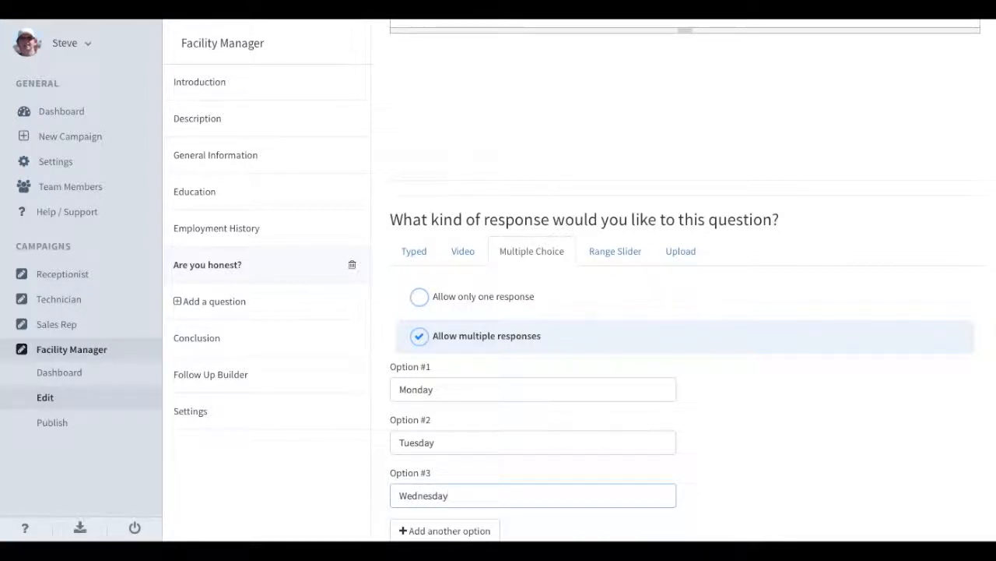
Save the campaign with the updated multiple-choice question.
scroll(632, 416, down, 2)
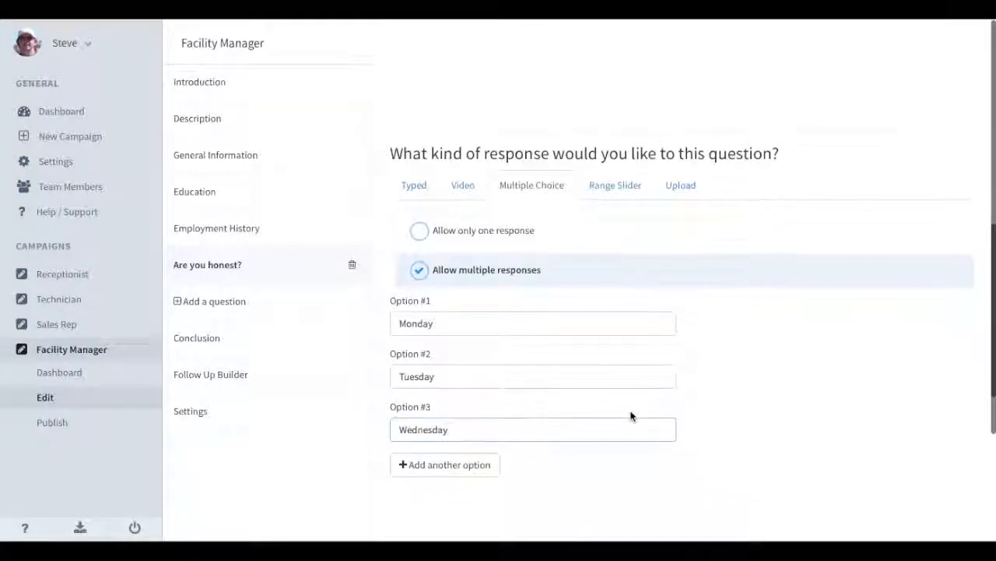
scroll(481, 476, down, 2)
scroll(767, 40, up, 8)
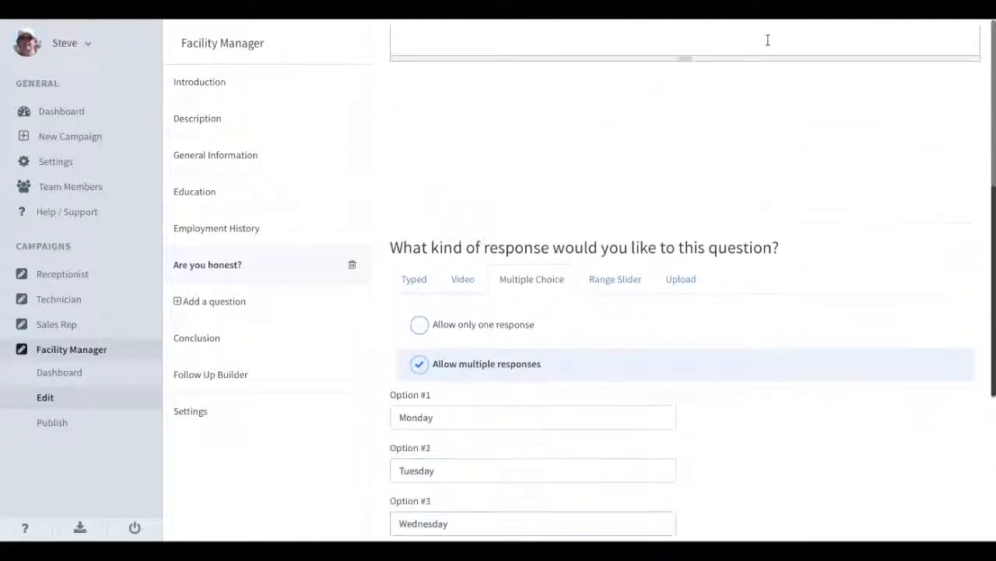
click(901, 42)
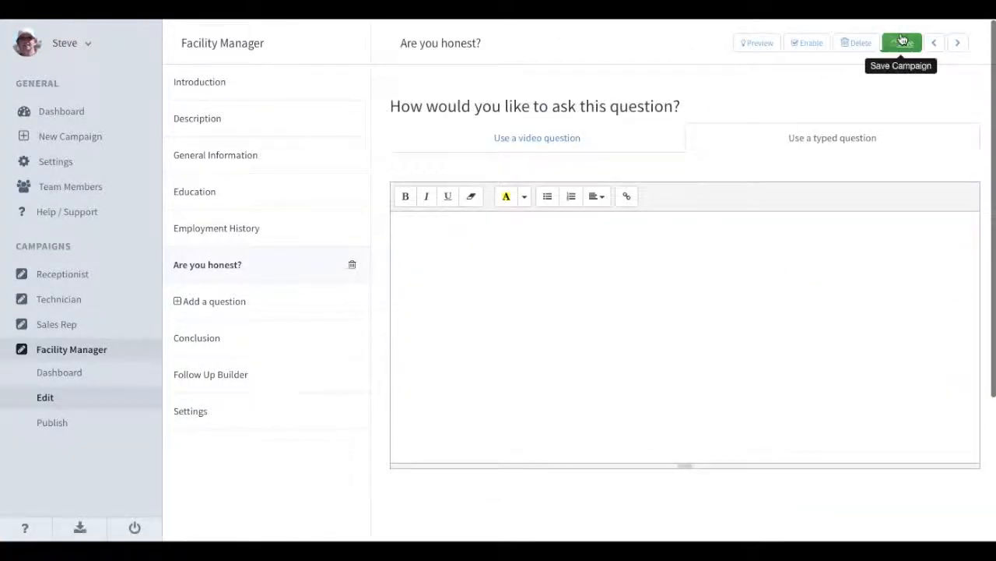
scroll(814, 281, down, 5)
scroll(813, 281, down, 3)
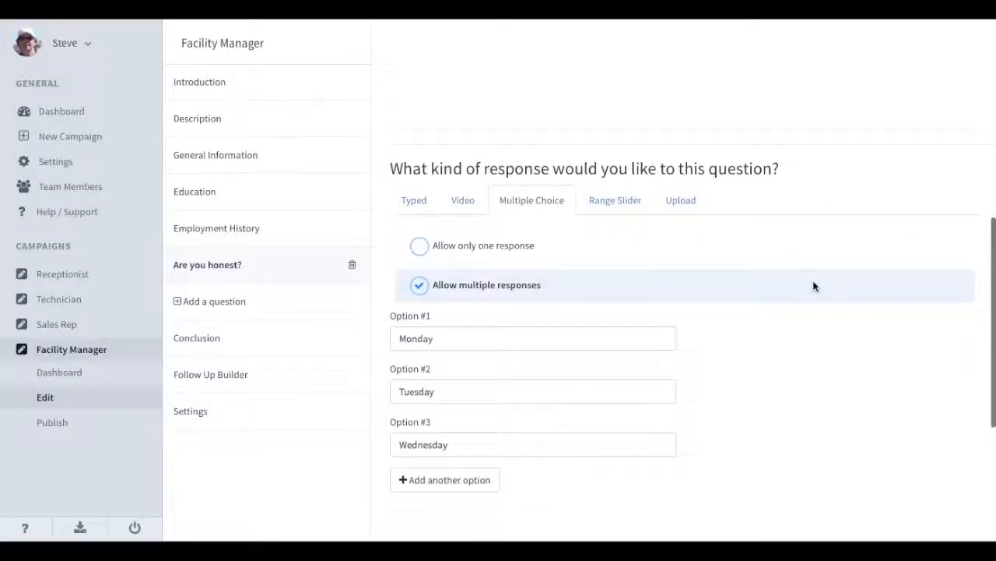
Make the answer a Range Slider with maximum 100 and default 30.
click(591, 209)
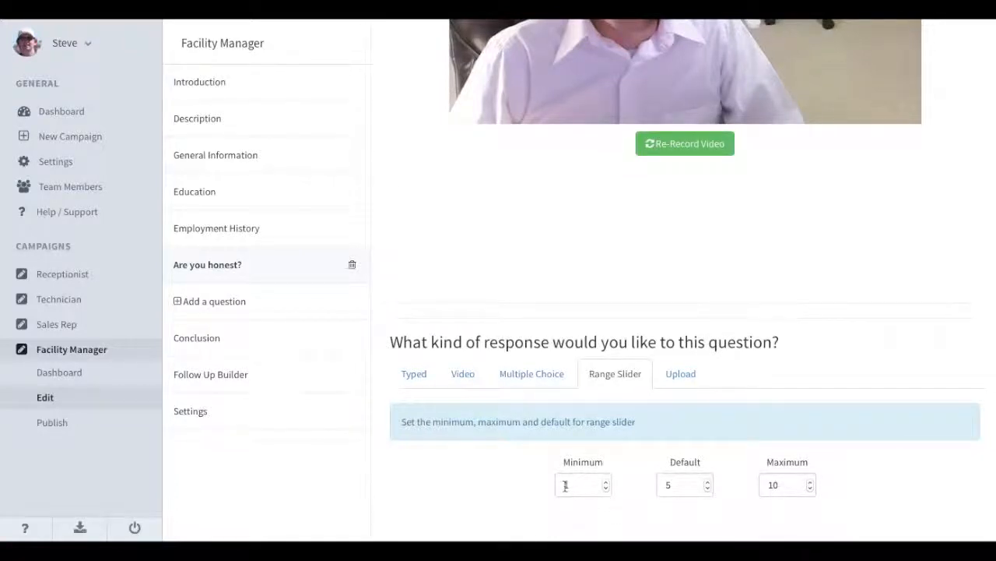
click(783, 488)
text(0)
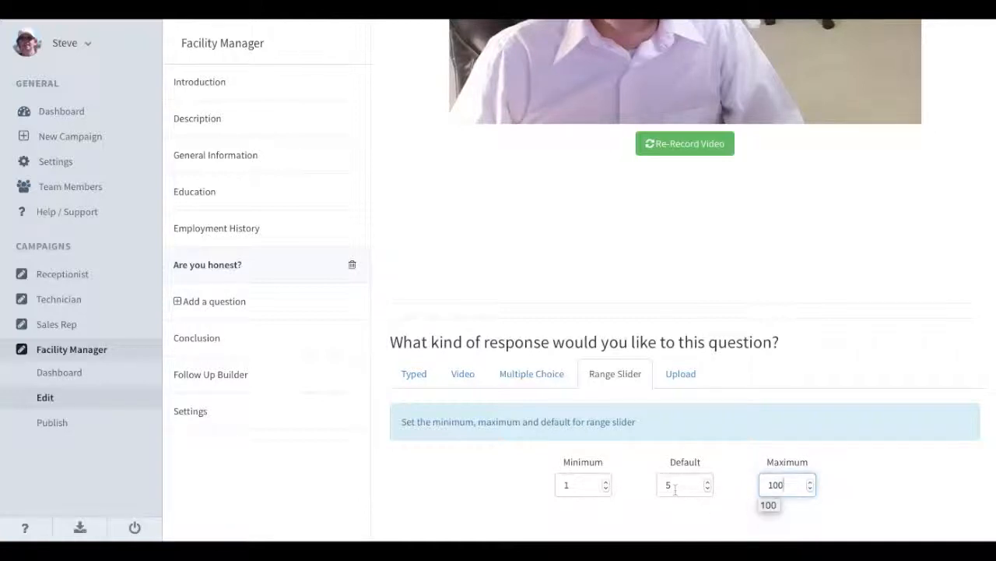
click(675, 486)
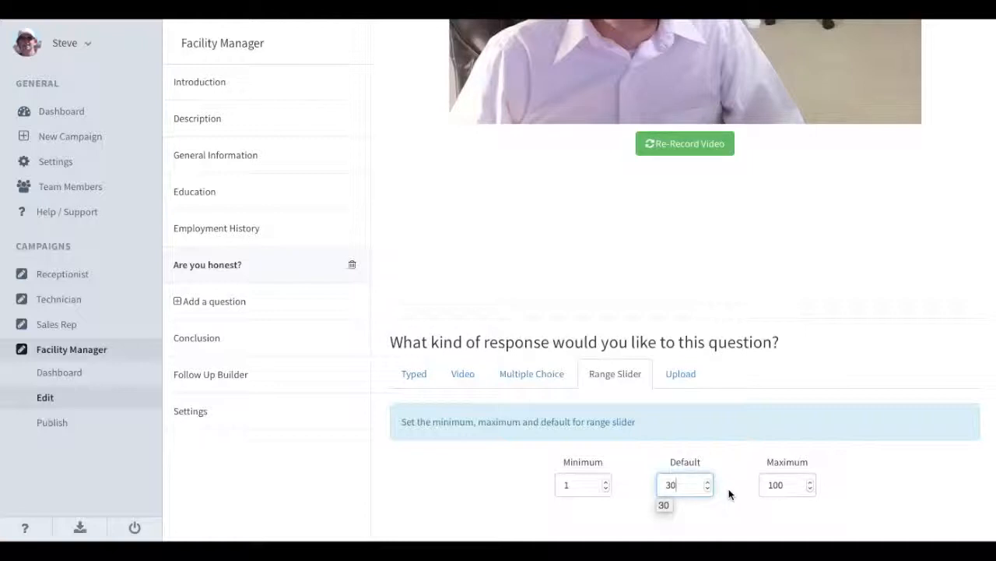
Review which file types the Upload answer type accepts.
click(679, 381)
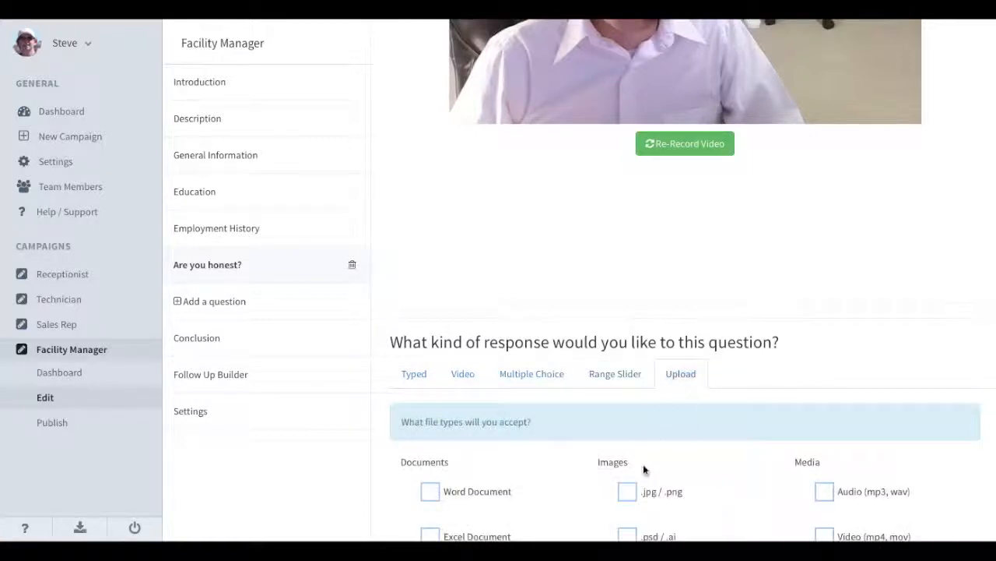
scroll(643, 464, down, 3)
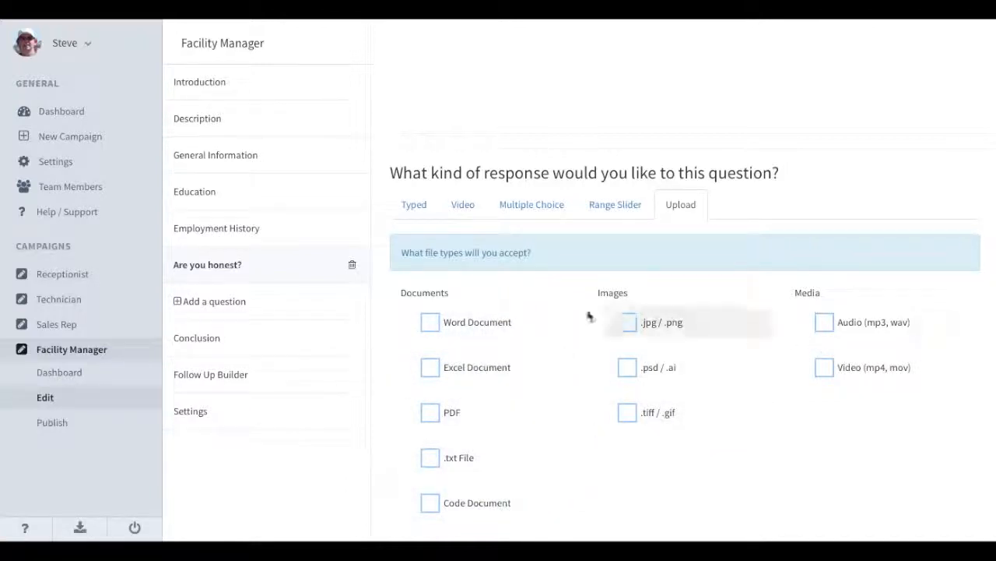
scroll(529, 331, up, 2)
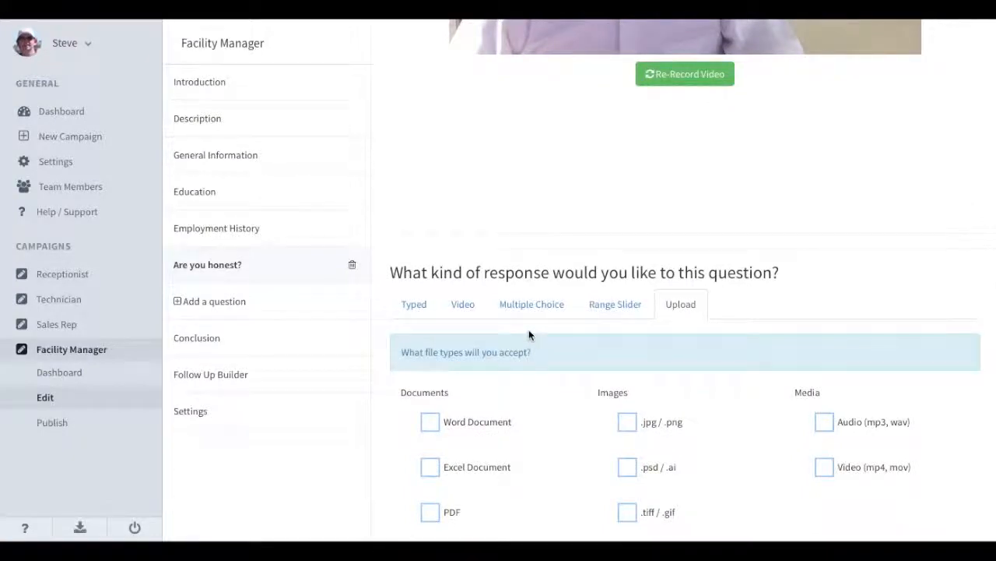
scroll(529, 333, up, 6)
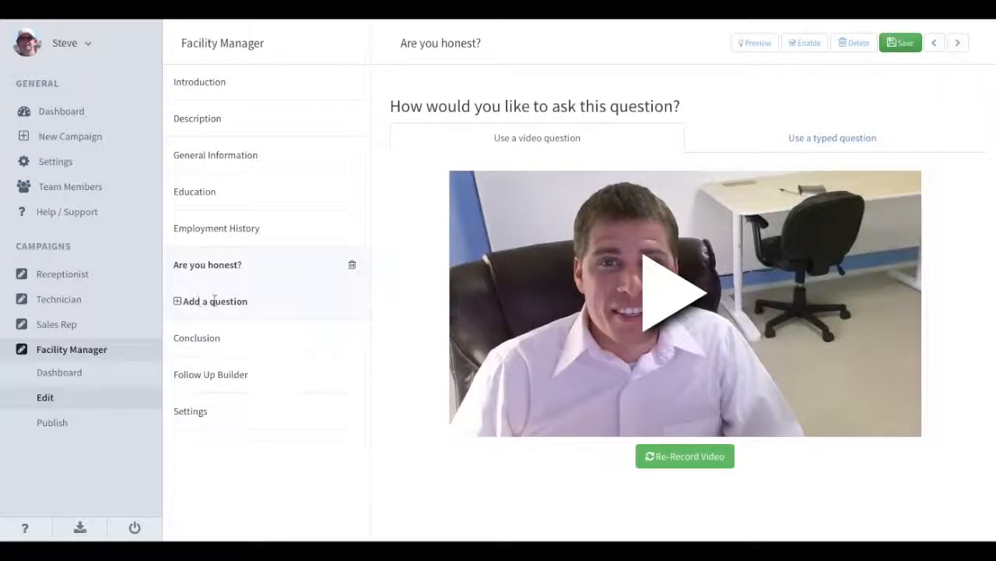
Add a new question titled 'What are your skills?'.
click(185, 301)
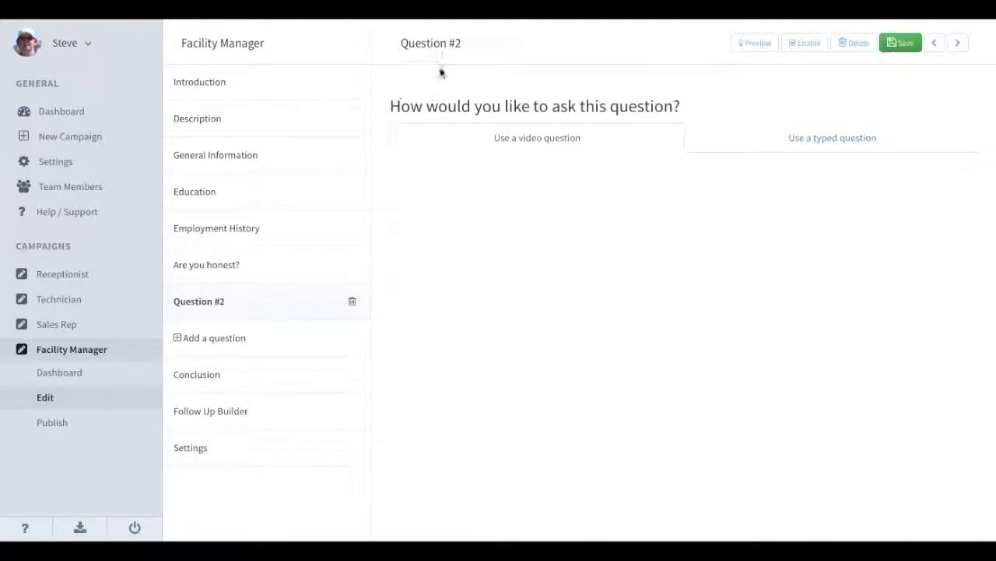
triple_click(433, 43)
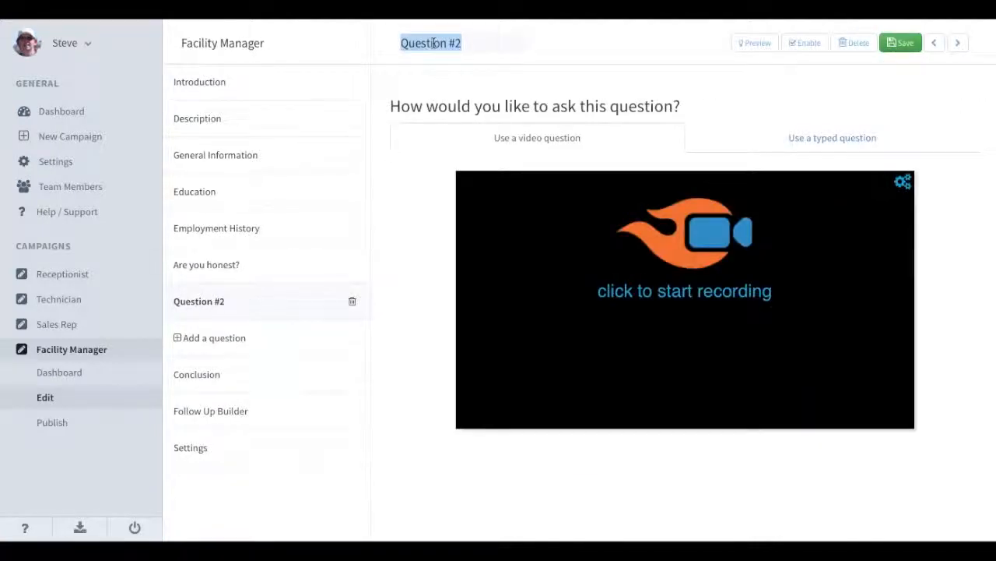
text(What are your skills?)
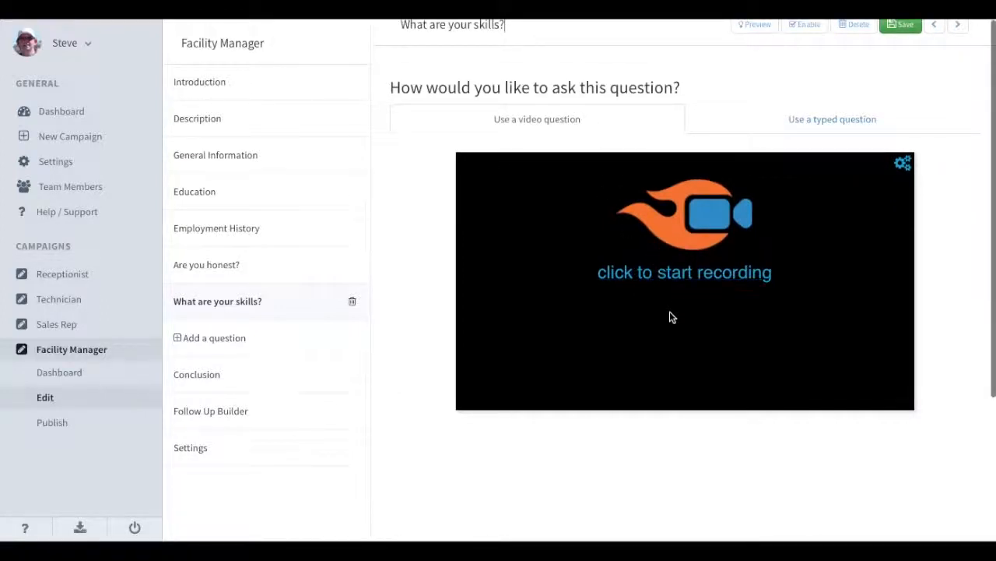
scroll(671, 315, down, 5)
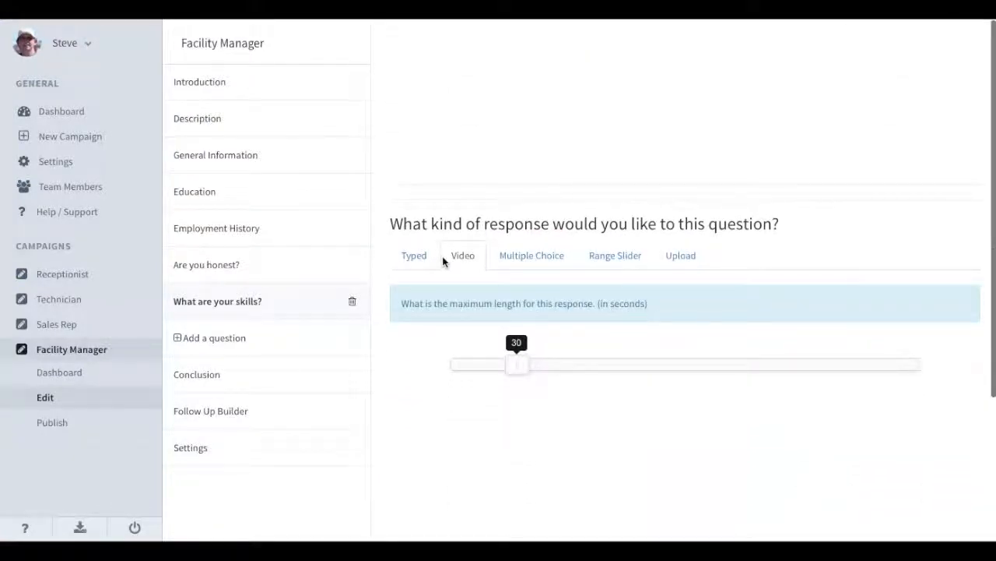
Limit its typed answers to between 200 and 1460 characters.
drag(516, 363, 495, 376)
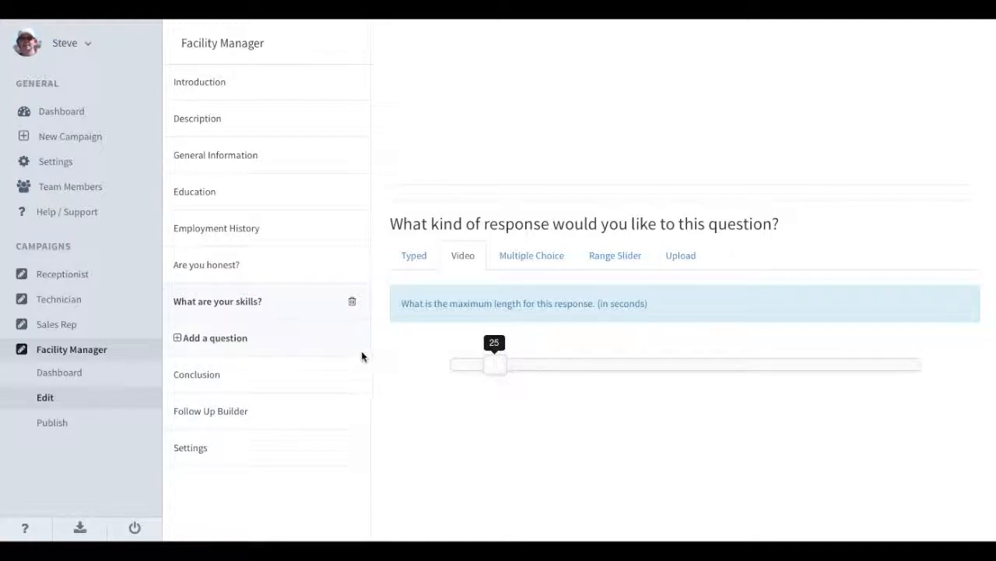
click(407, 253)
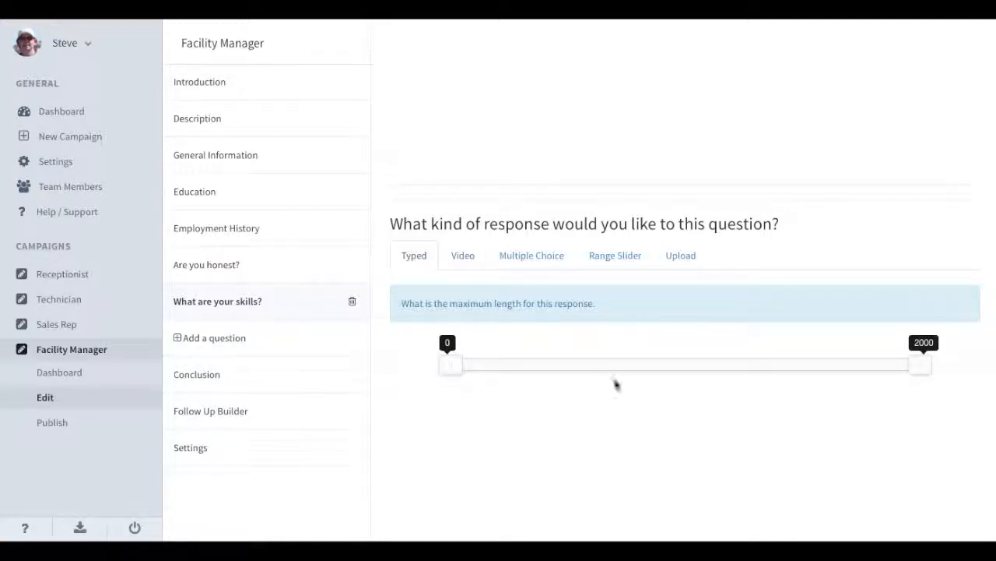
drag(449, 366, 502, 373)
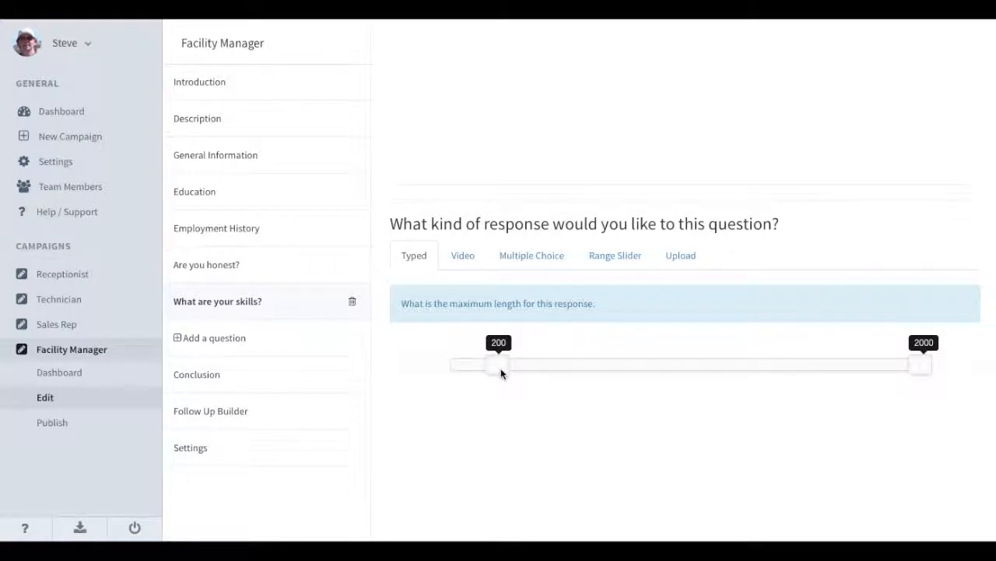
drag(921, 360, 792, 389)
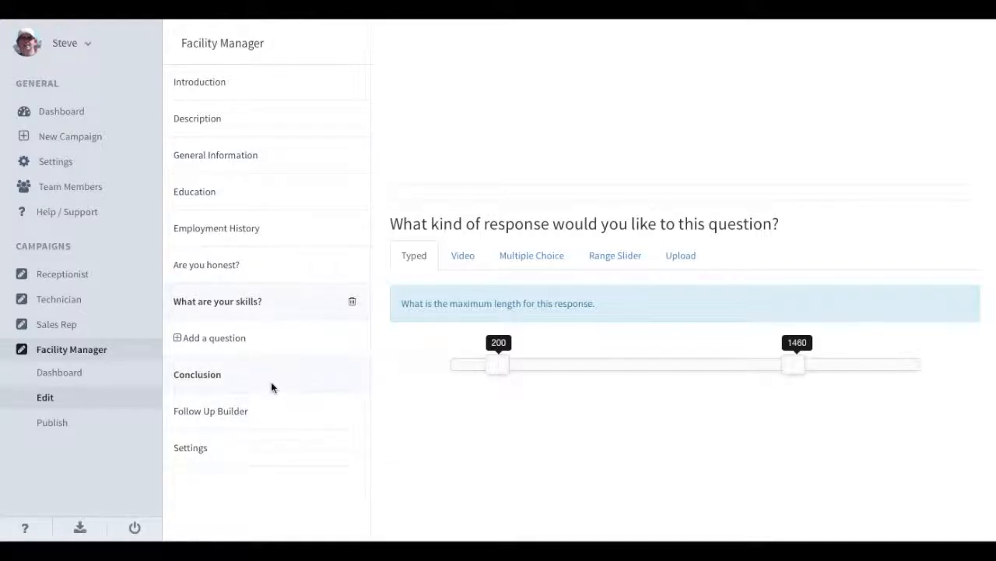
click(271, 270)
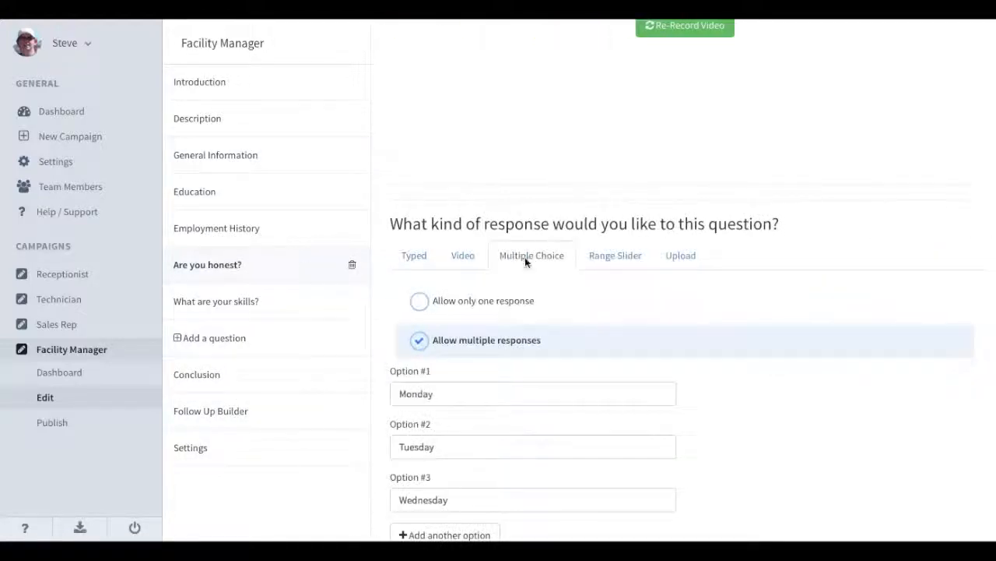
Retitle 'Are you honest?' as 'What days can you work?', save, and go to Conclusion.
scroll(472, 281, up, 4)
scroll(473, 286, up, 2)
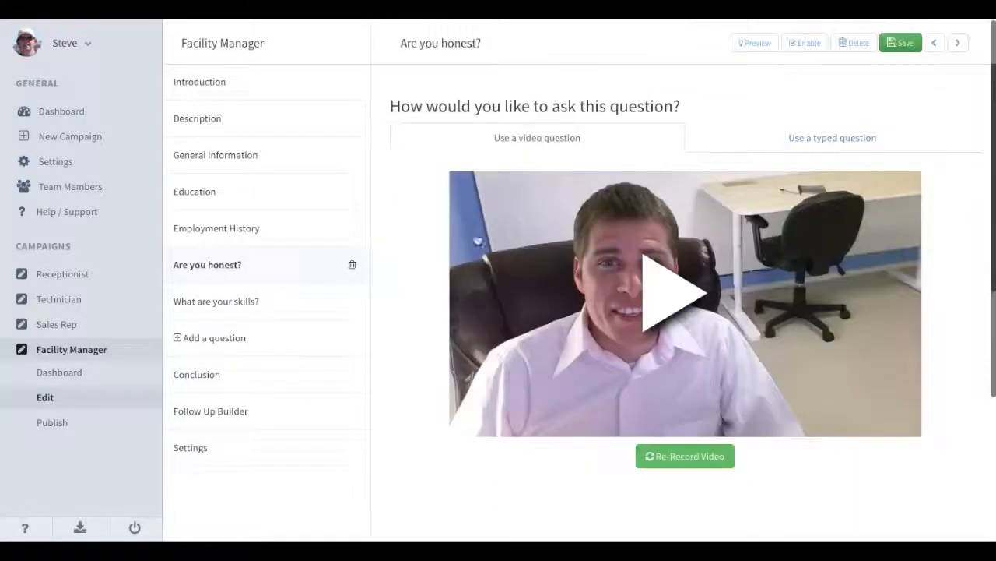
triple_click(453, 43)
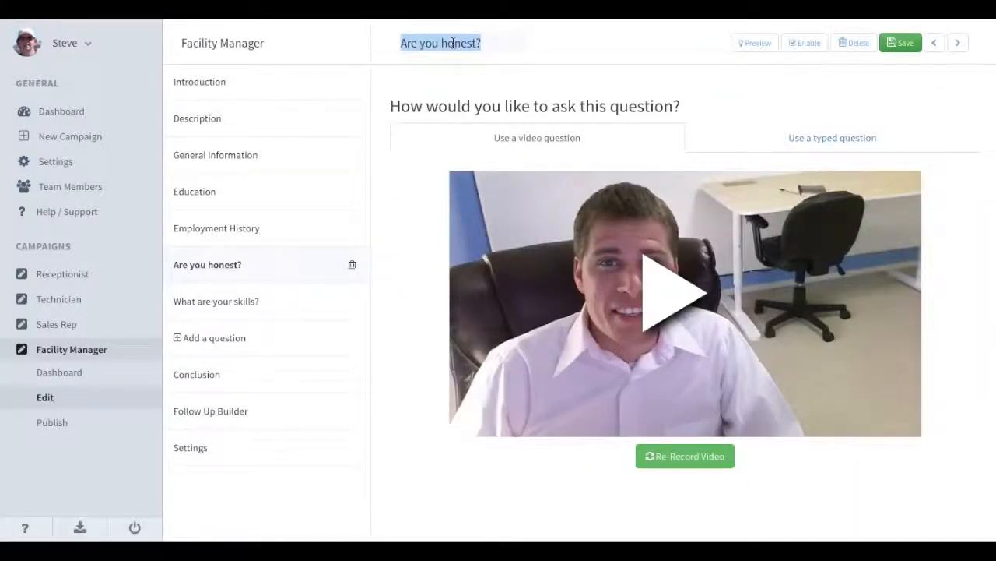
text(What days can you work?)
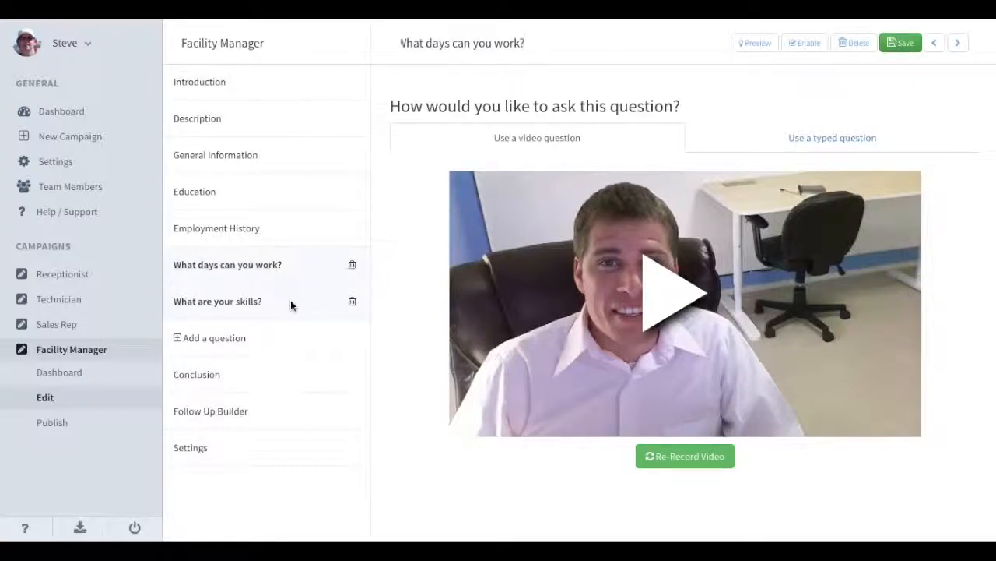
click(900, 43)
click(252, 387)
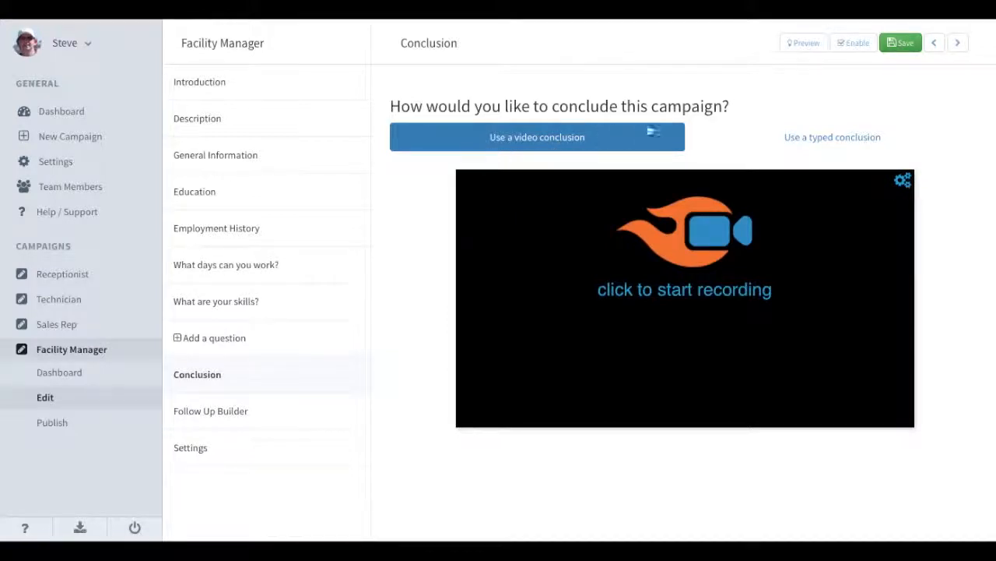
Try a written conclusion, revert it to video, and go to the Follow Up Builder.
click(744, 134)
scroll(686, 334, down, 5)
scroll(686, 336, up, 5)
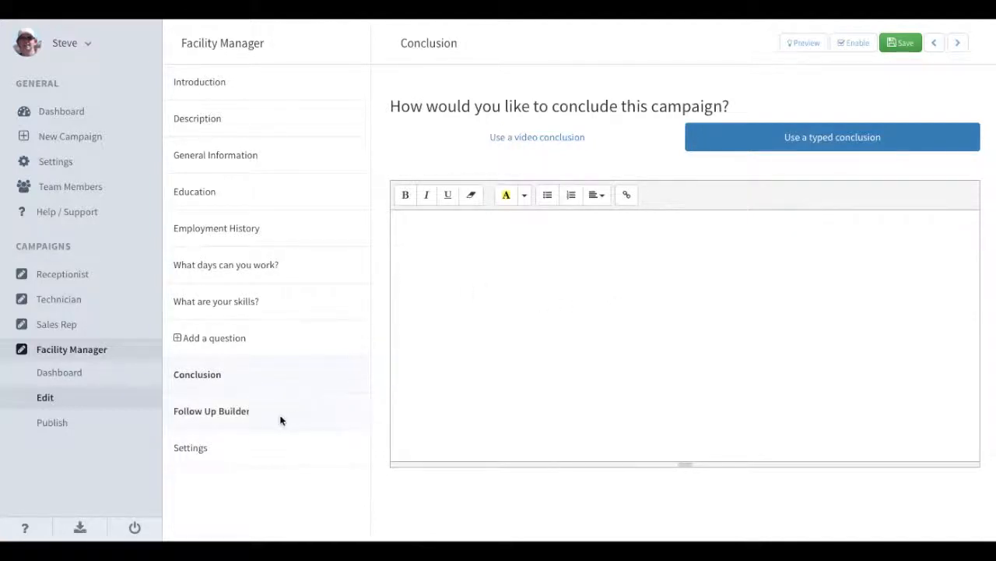
click(537, 144)
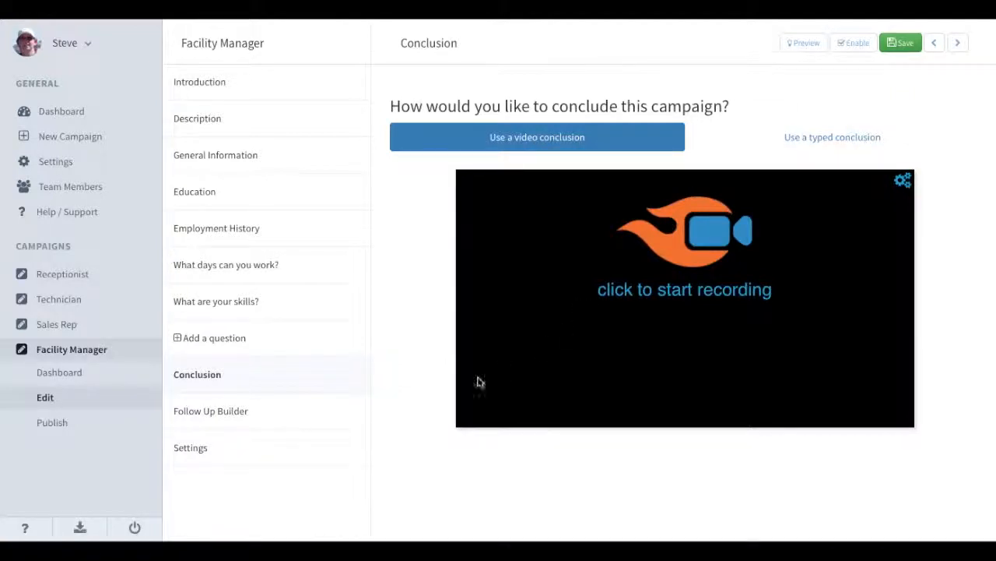
click(260, 420)
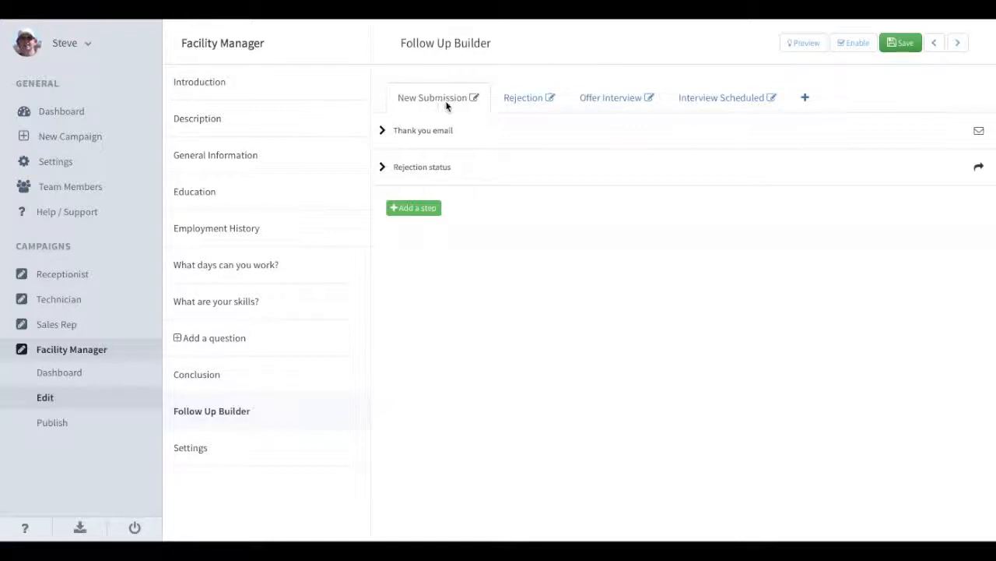
Have the Thank you email step send an e-mail to both the applicant and a team member.
click(474, 131)
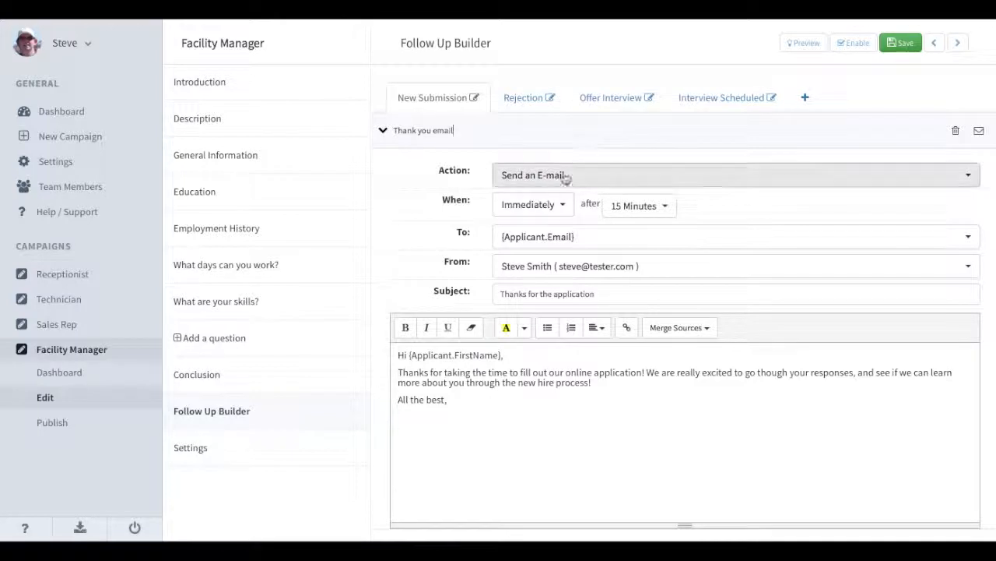
click(612, 174)
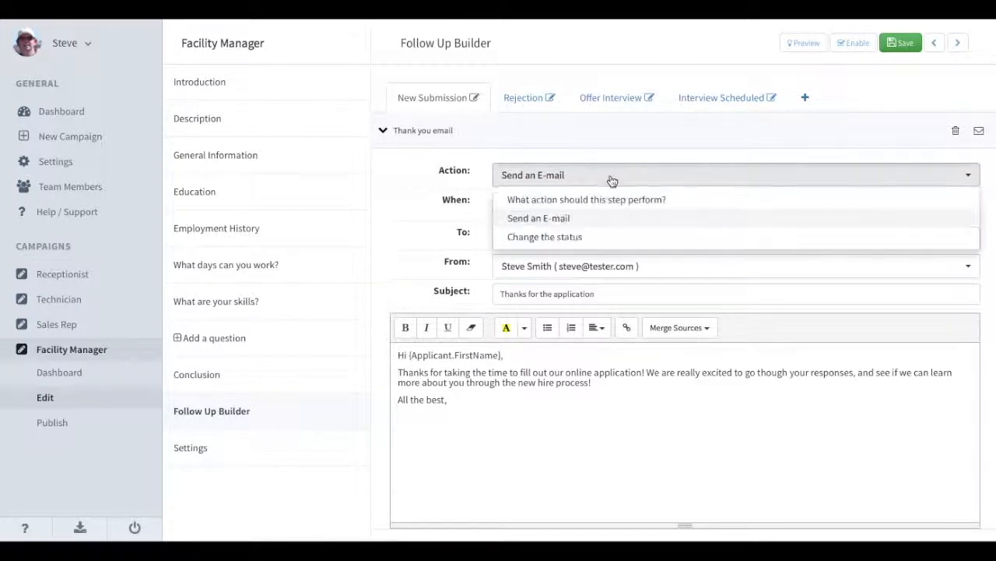
click(576, 227)
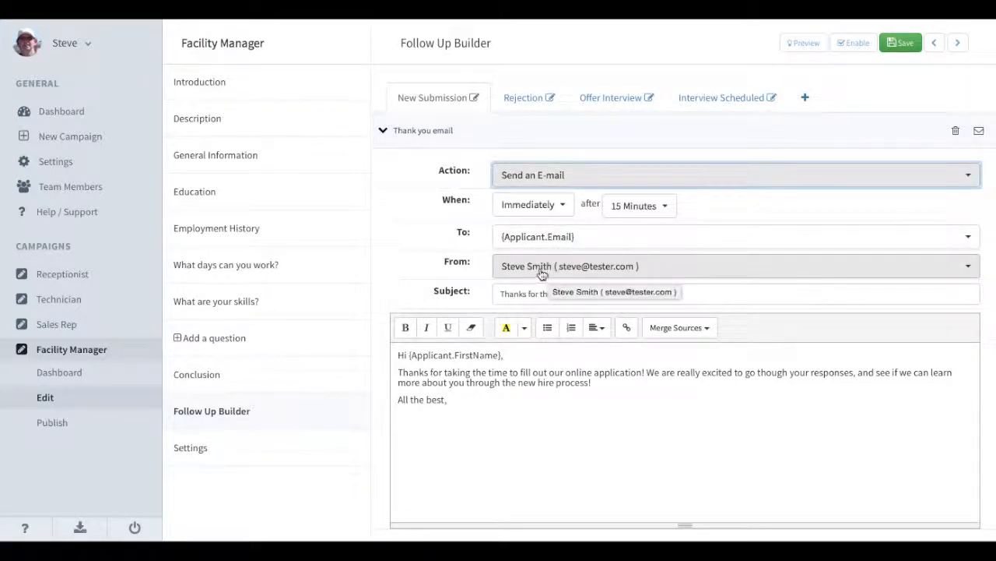
click(527, 243)
click(548, 263)
click(545, 236)
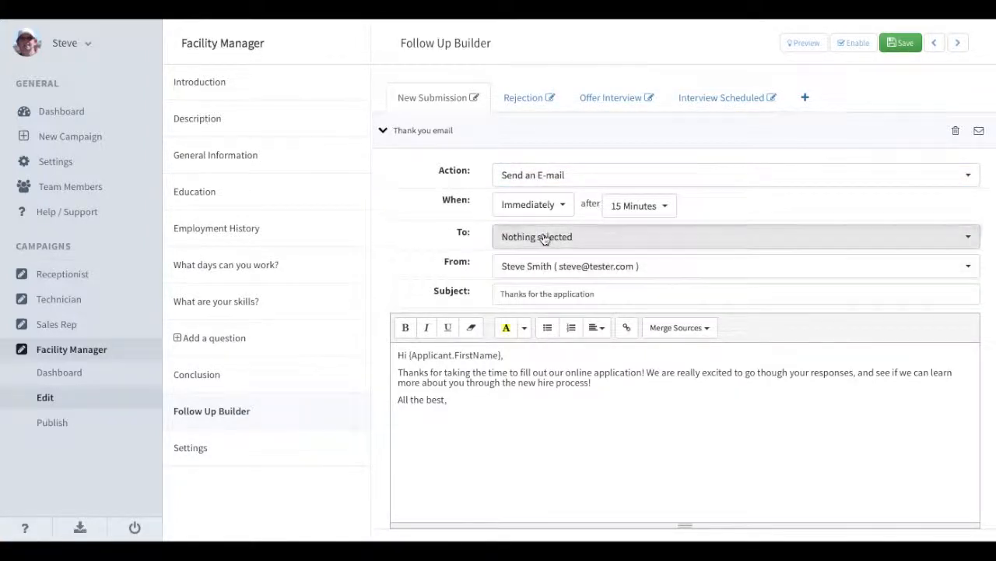
click(545, 238)
click(549, 299)
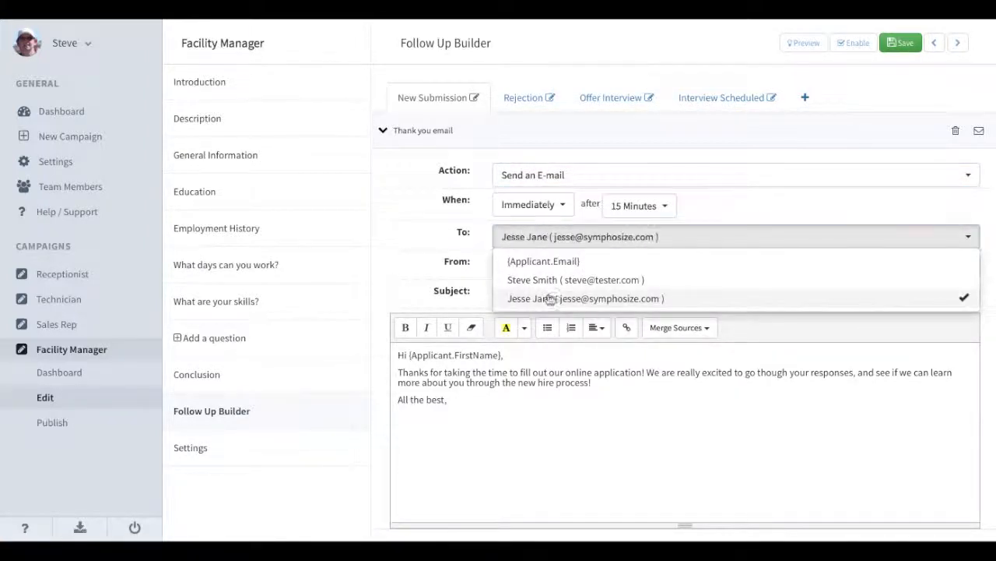
click(628, 232)
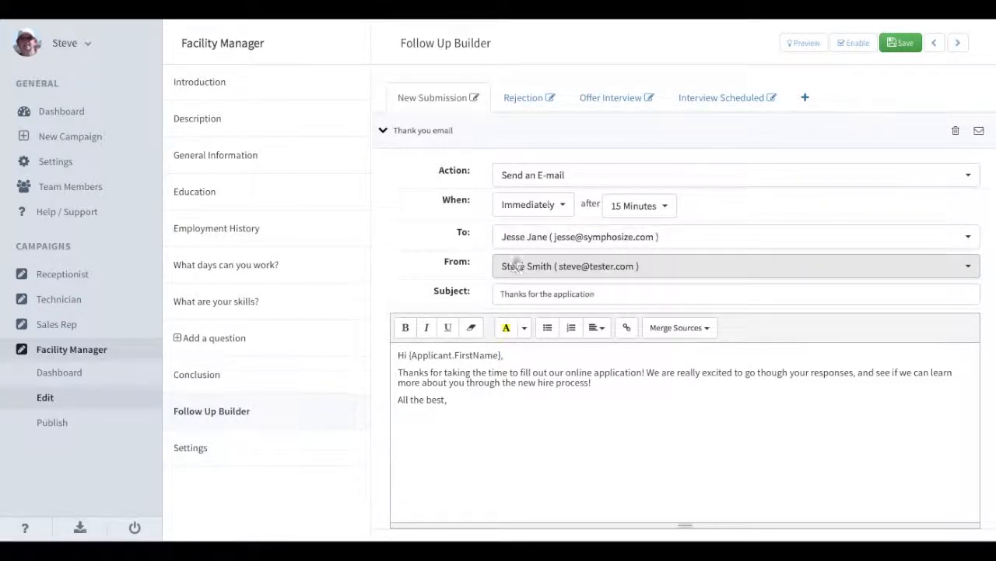
click(644, 238)
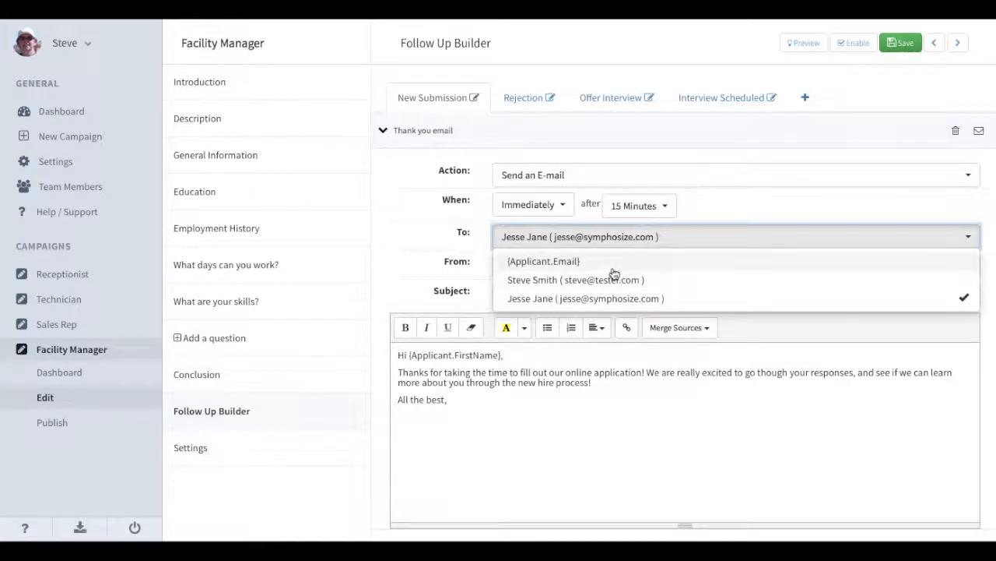
click(613, 267)
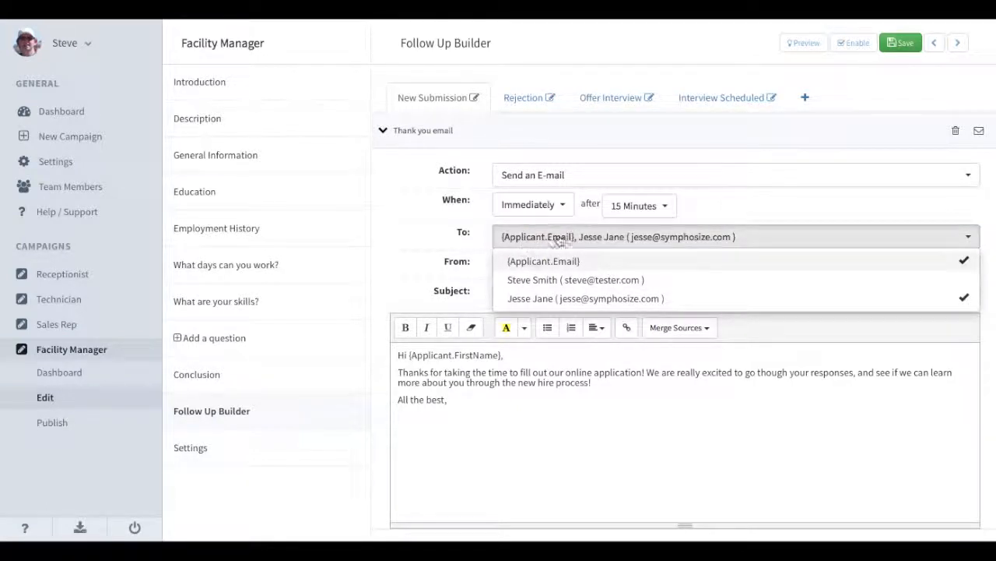
click(753, 214)
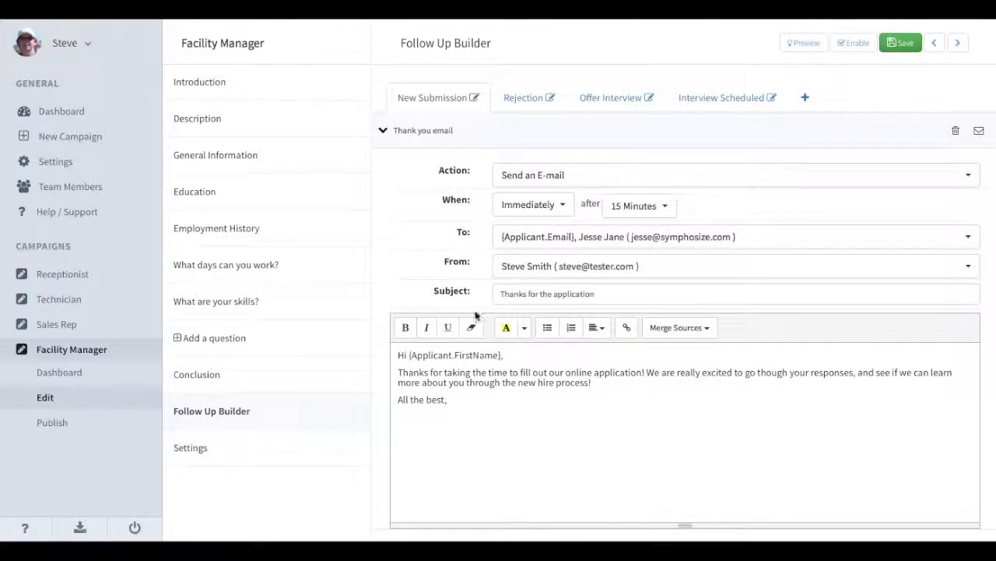
Look at the Rejection sequence, then preview the campaign and move past the Introduction.
scroll(516, 382, down, 1)
scroll(516, 381, down, 4)
scroll(516, 381, up, 4)
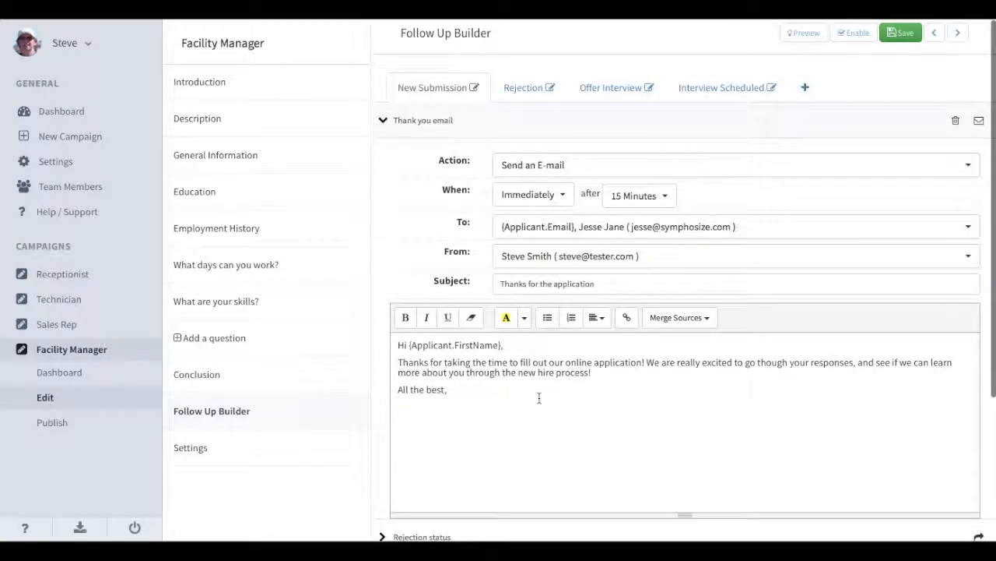
scroll(450, 387, down, 1)
scroll(450, 387, up, 2)
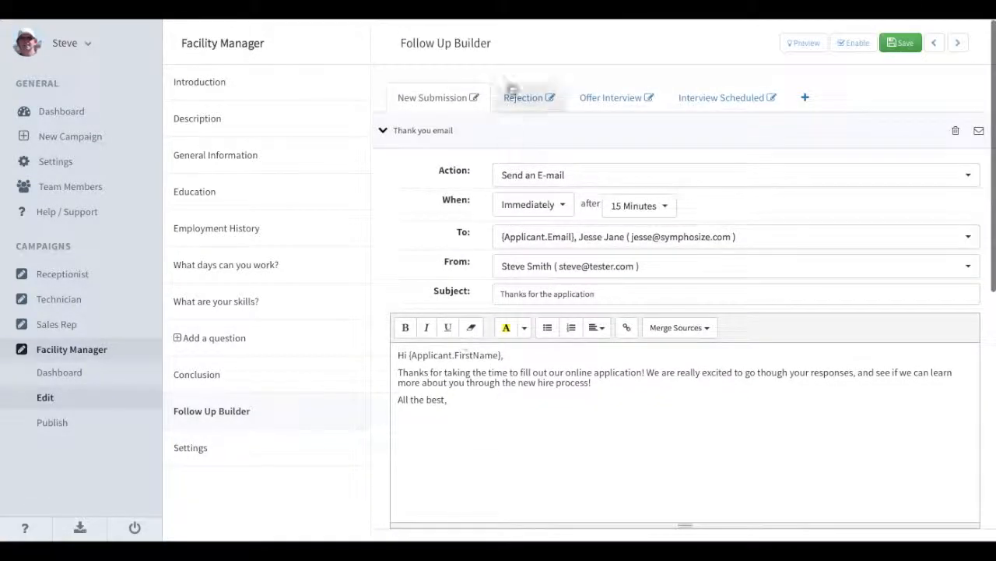
click(523, 97)
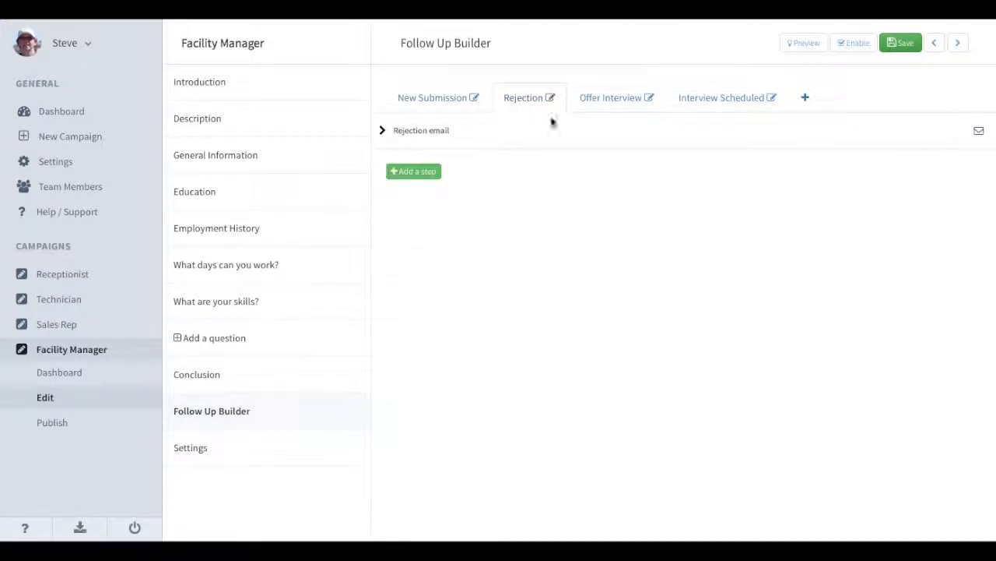
click(808, 44)
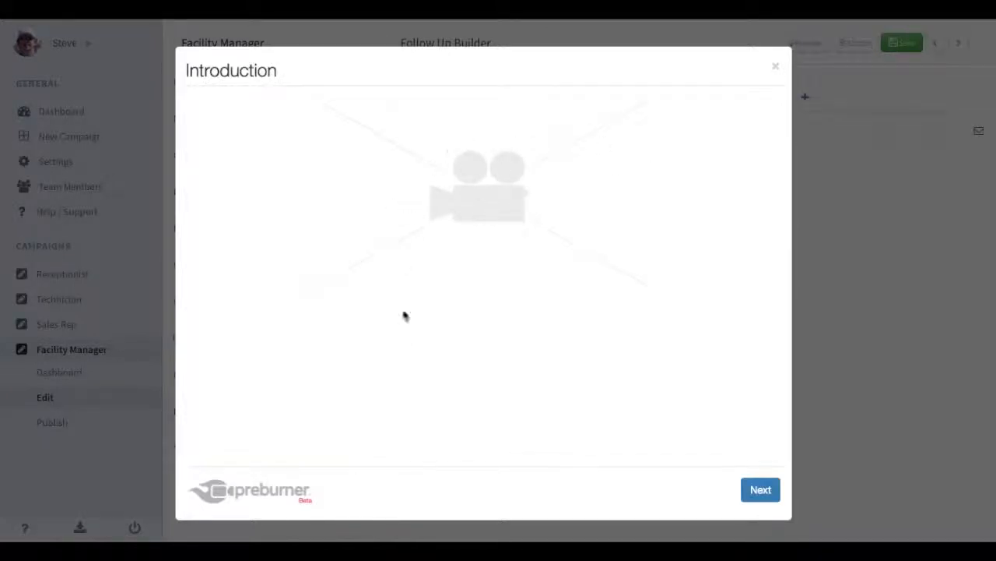
click(760, 489)
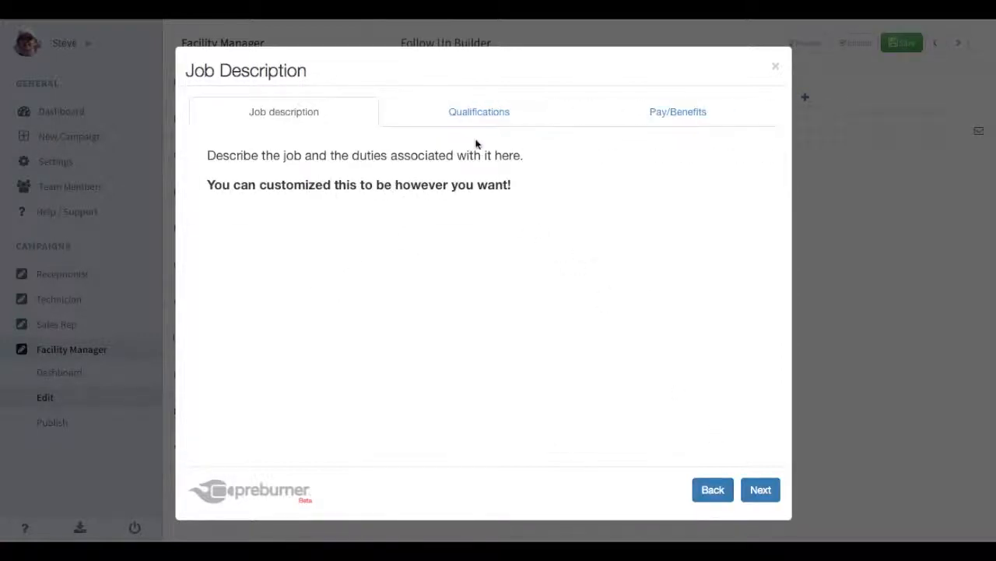
View the job's Qualifications and Pay/Benefits sections and continue to General Information.
click(468, 116)
click(665, 116)
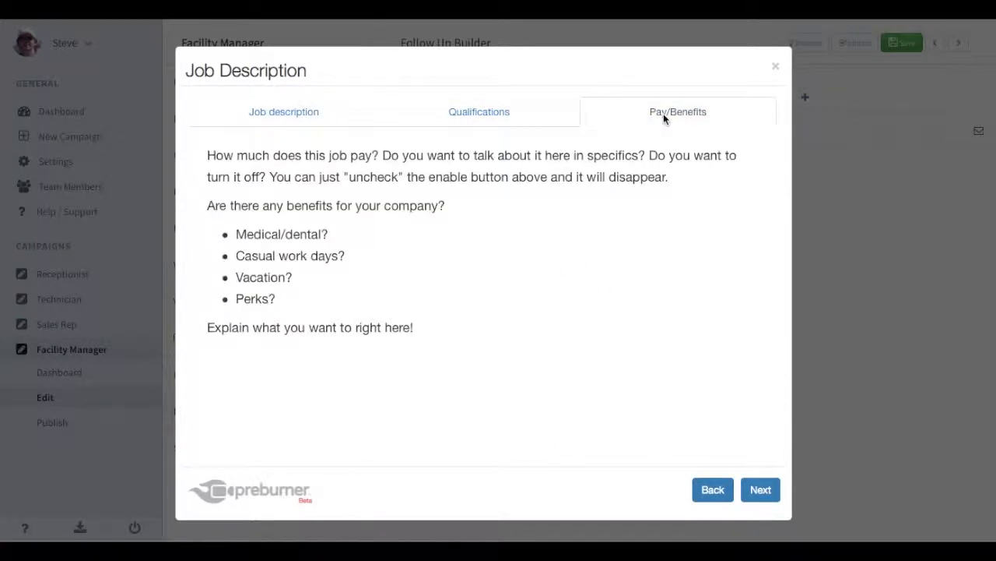
click(755, 492)
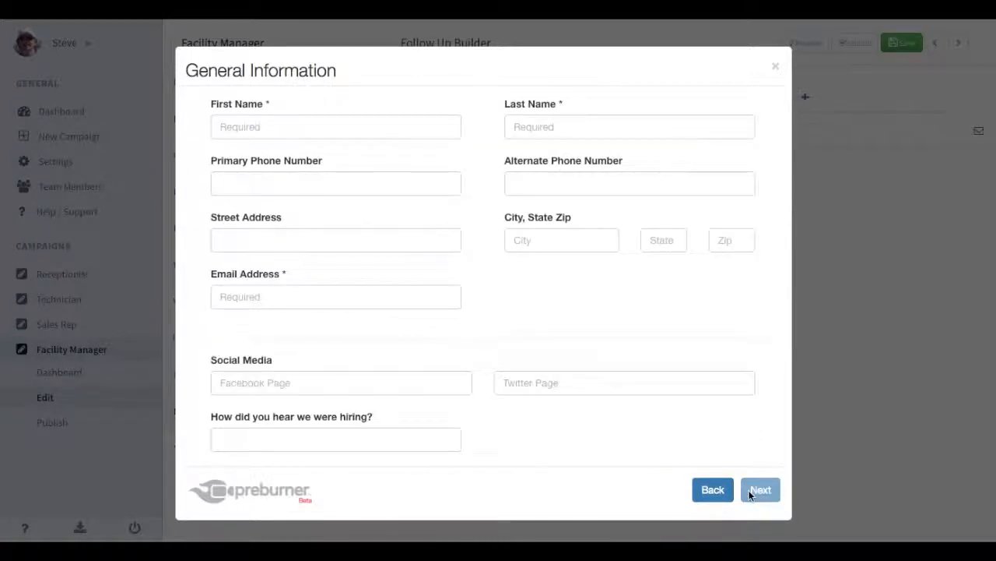
Fill in a sample applicant's first name, last name and e-mail, then continue to Education.
scroll(400, 372, down, 2)
scroll(399, 372, up, 1)
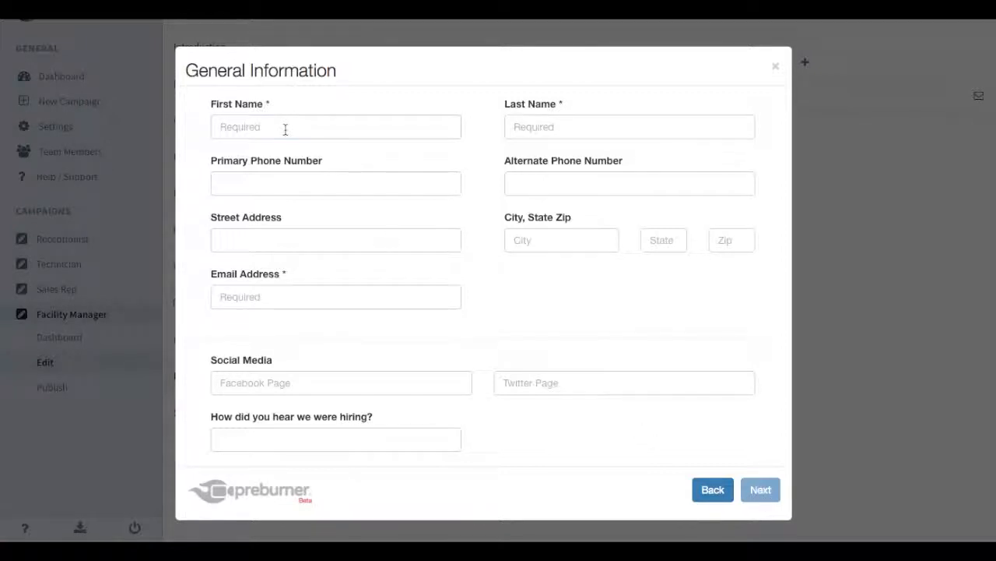
key(Tab)
click(274, 302)
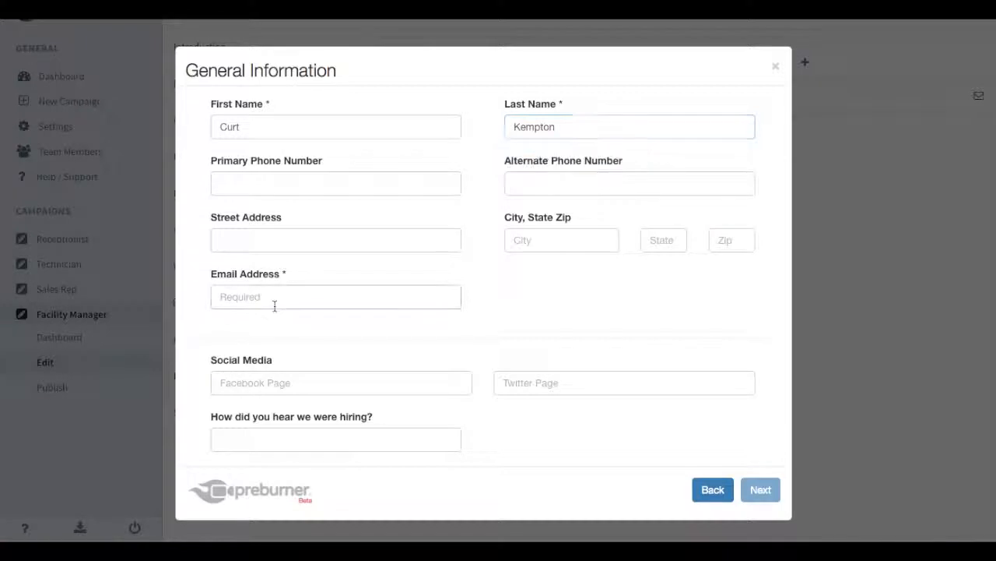
text(test@test.com)
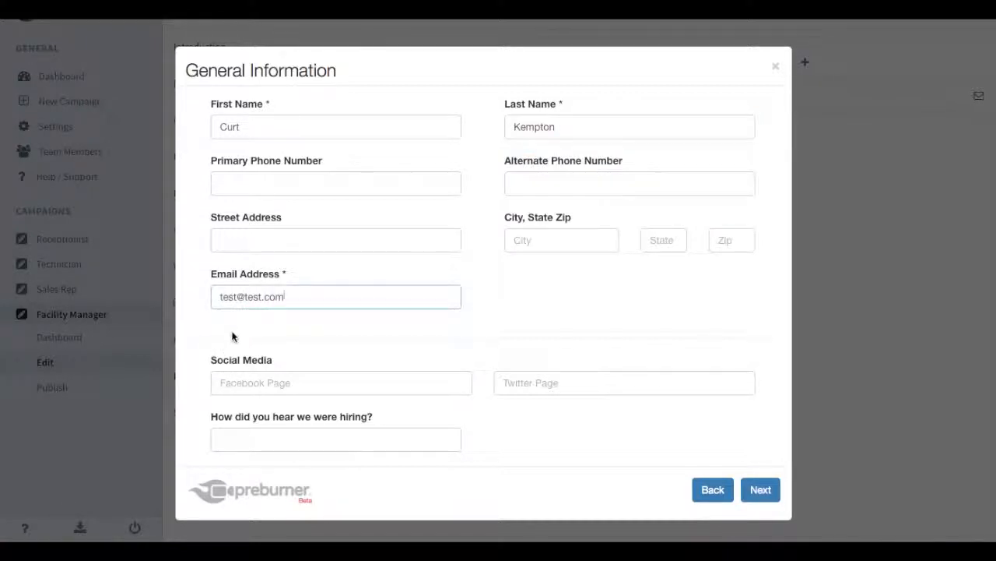
click(760, 490)
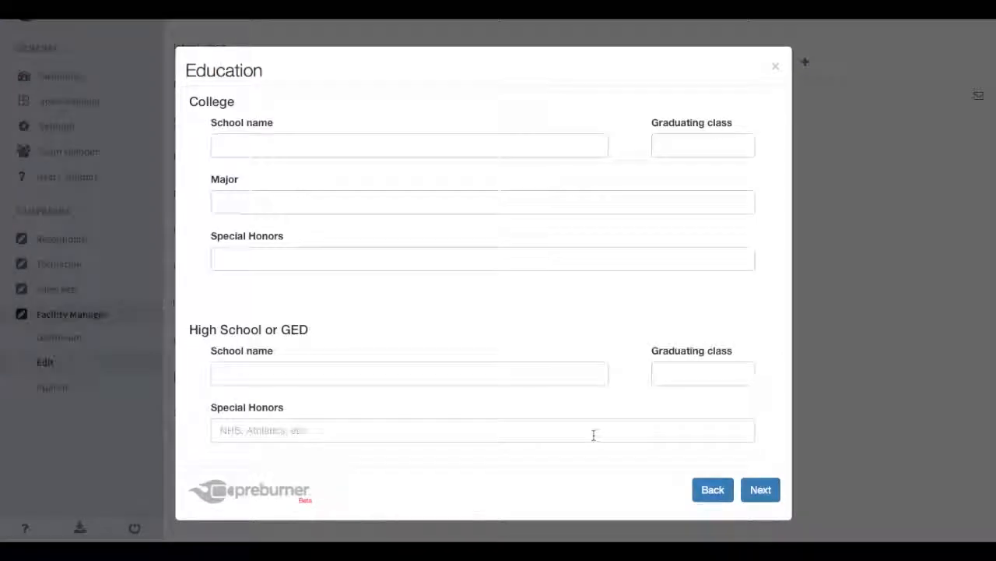
Advance the preview through the Education and Employment History pages to the availability question.
scroll(594, 435, down, 2)
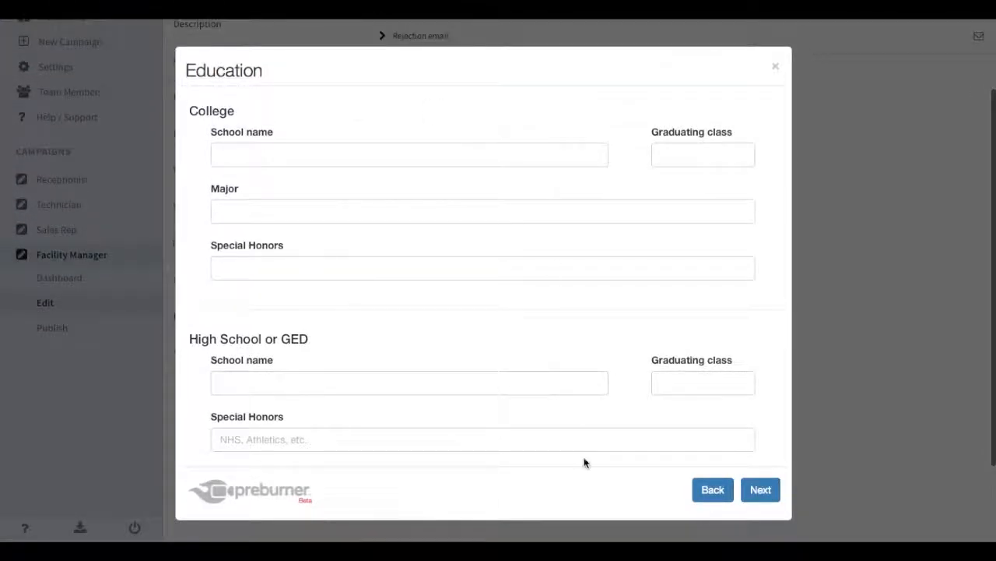
click(761, 489)
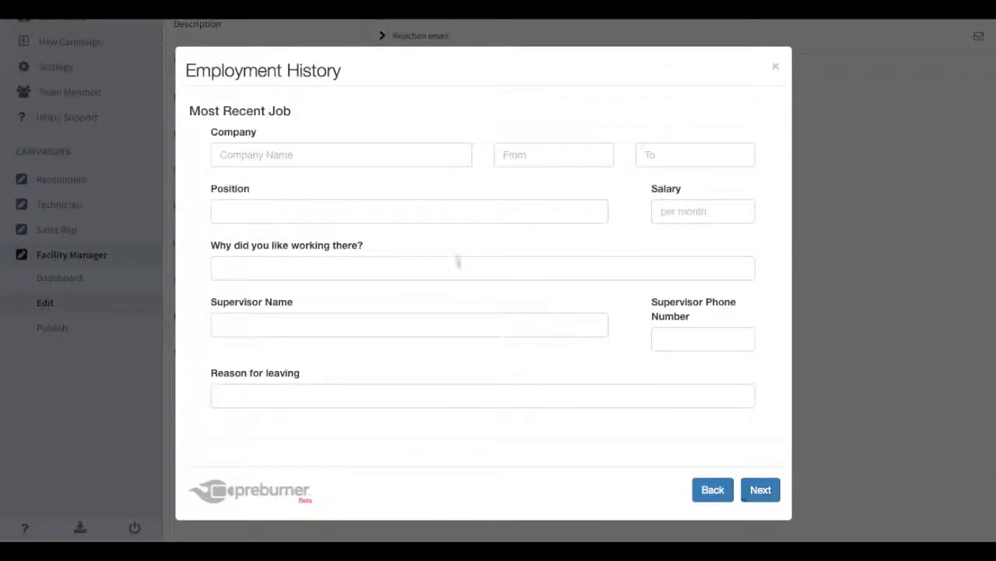
scroll(391, 362, down, 2)
scroll(391, 362, up, 3)
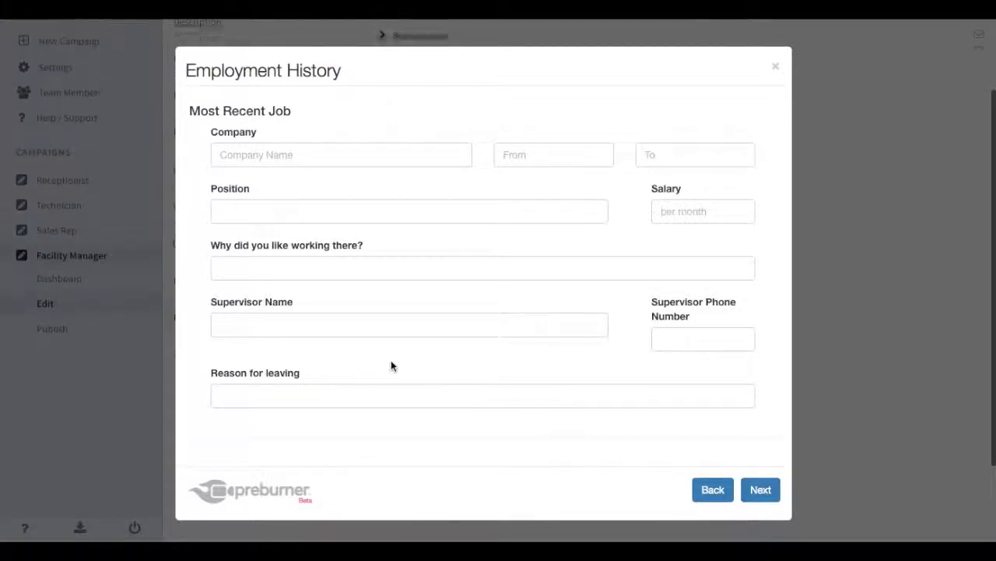
click(761, 491)
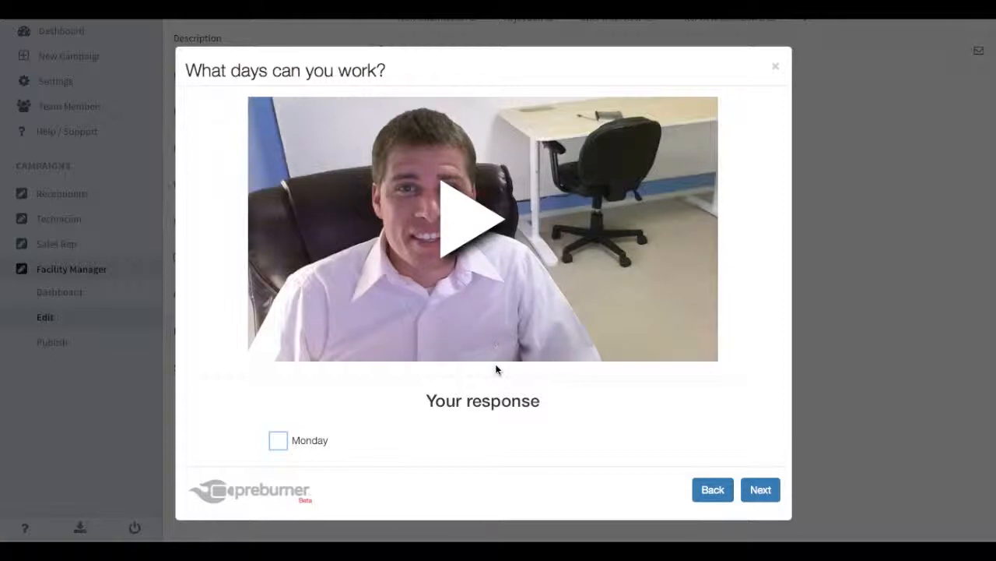
Mark Monday, Tuesday and Wednesday as available days and move on to the skills question.
scroll(496, 382, down, 3)
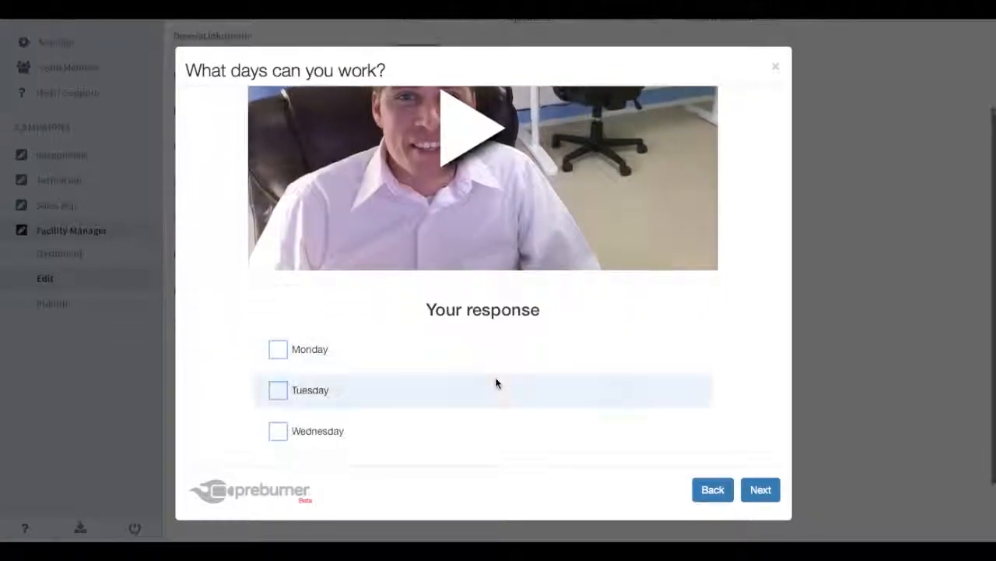
click(276, 350)
click(278, 396)
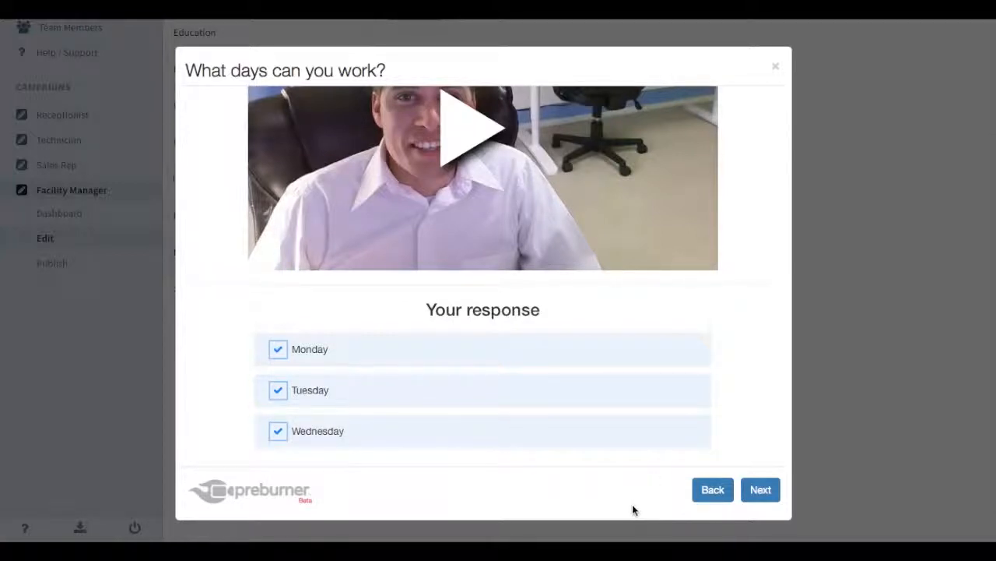
click(300, 354)
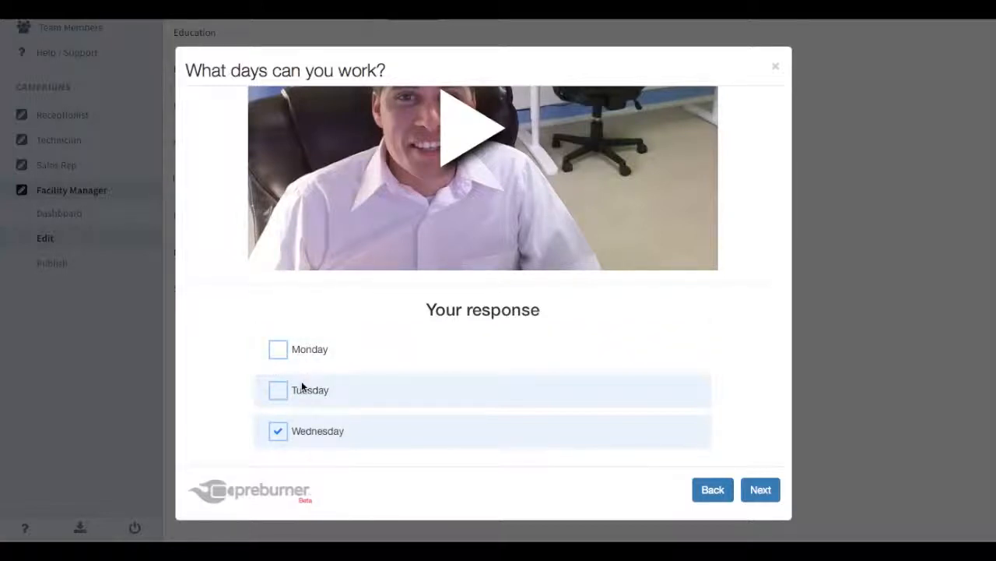
click(310, 364)
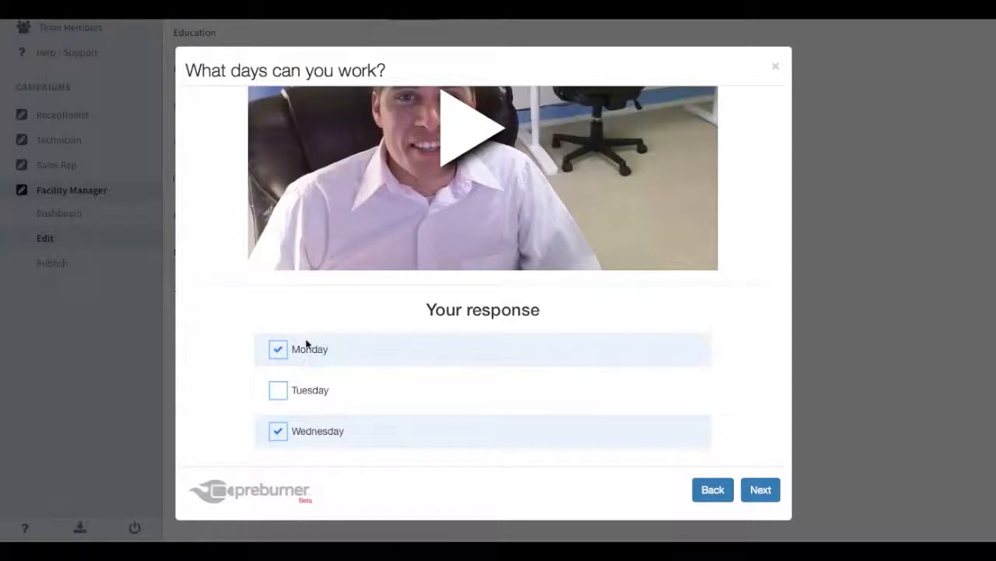
click(305, 389)
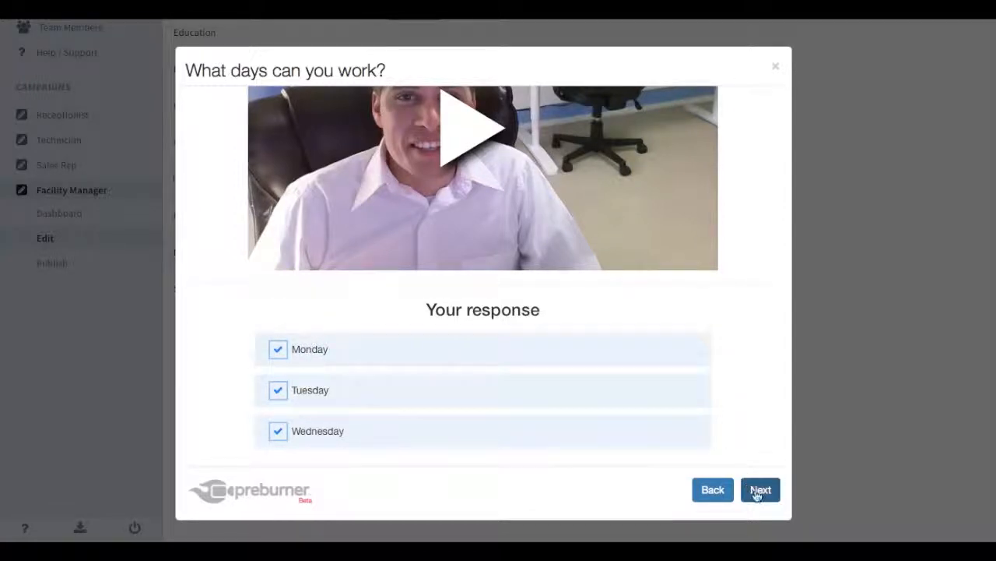
click(755, 489)
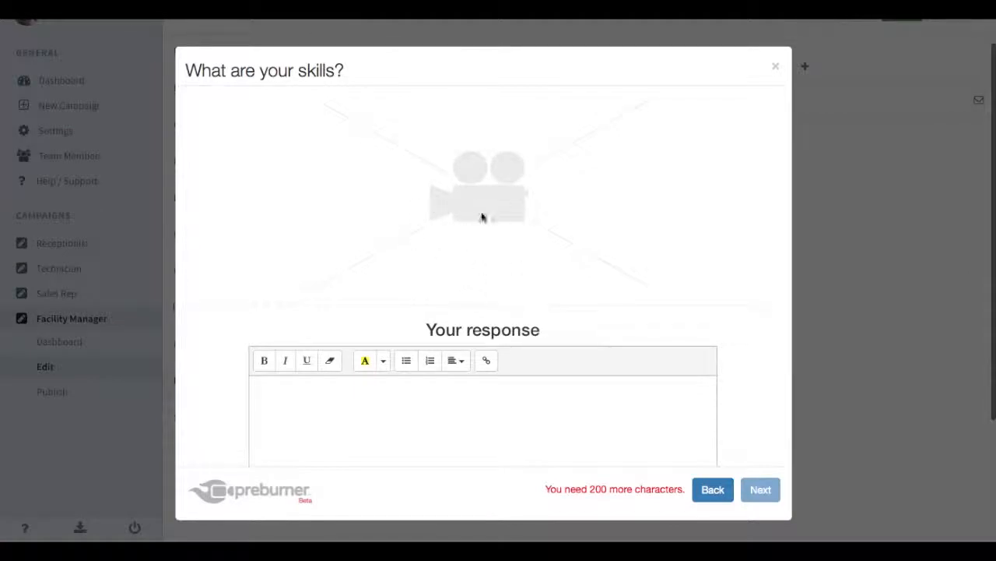
Enter a filler skills answer, duplicating the text to pass the minimum length.
scroll(498, 322, down, 4)
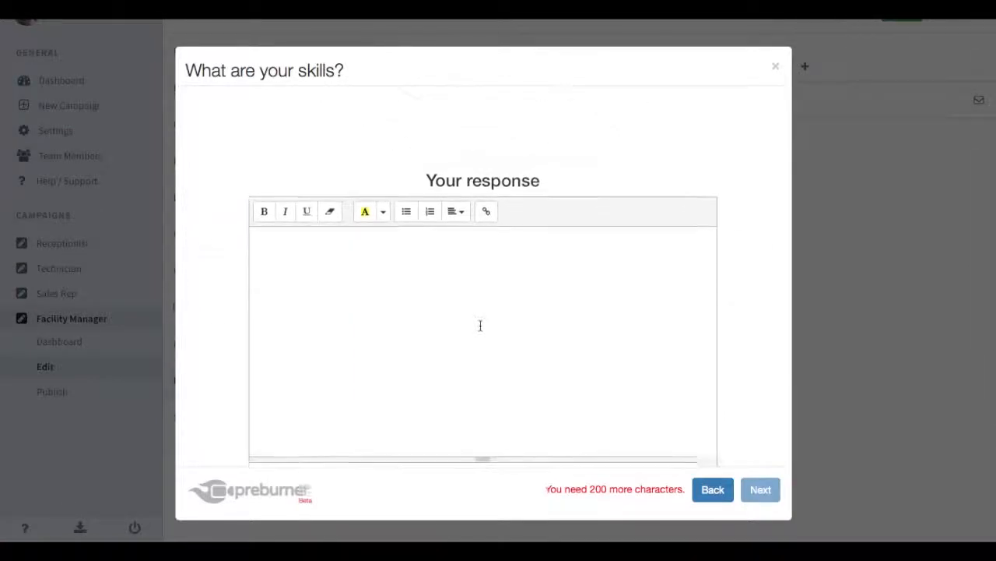
click(398, 285)
text(jhgsdafkg srkjh er h rs  gsaerfkjh sdf a kjsjhkg sa kjh srahiqy)
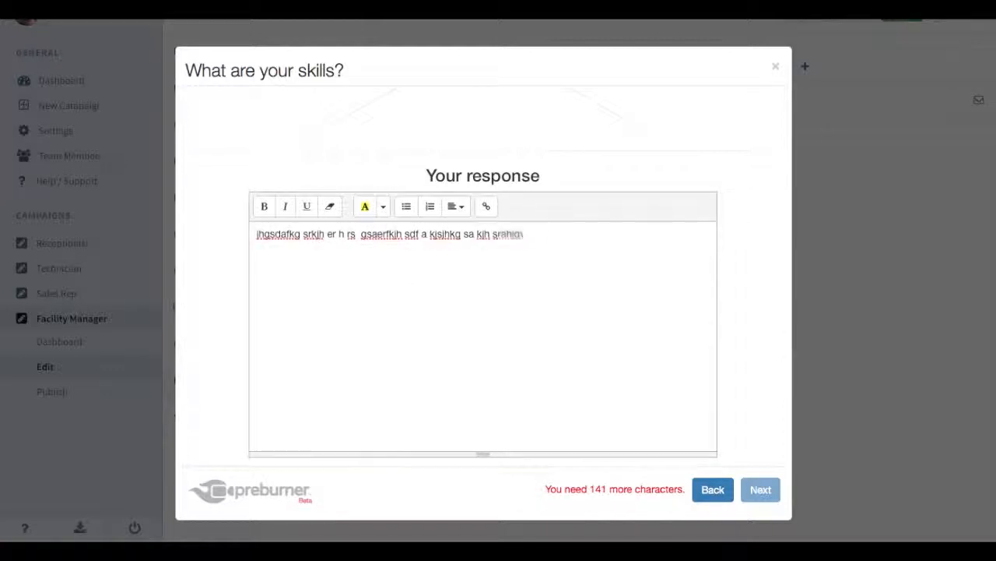
text(sa kj sdaf lk jsdajh .sfga kgjl)
key(ctrl+a)
key(ctrl+x)
key(ctrl+v)
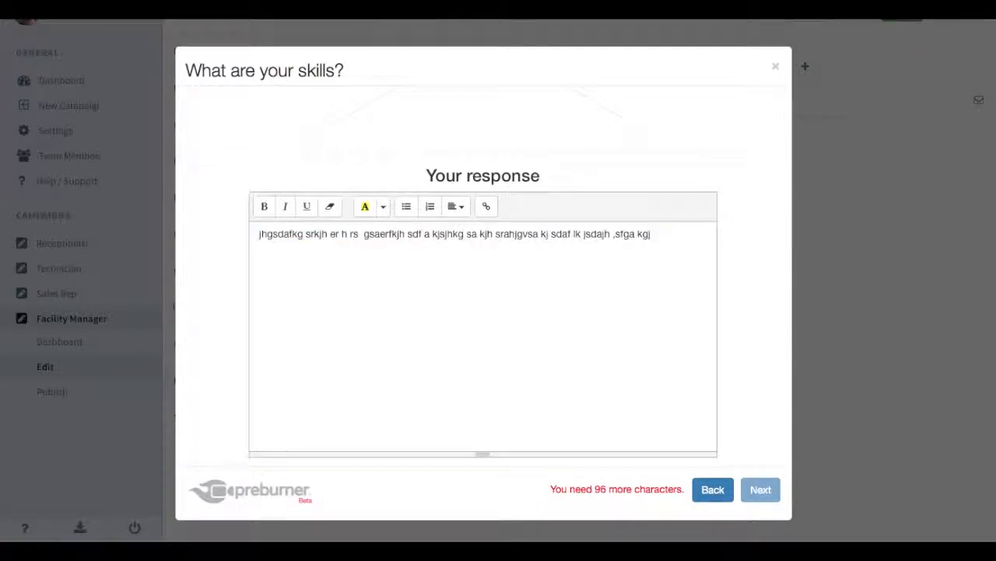
key(ctrl+v)
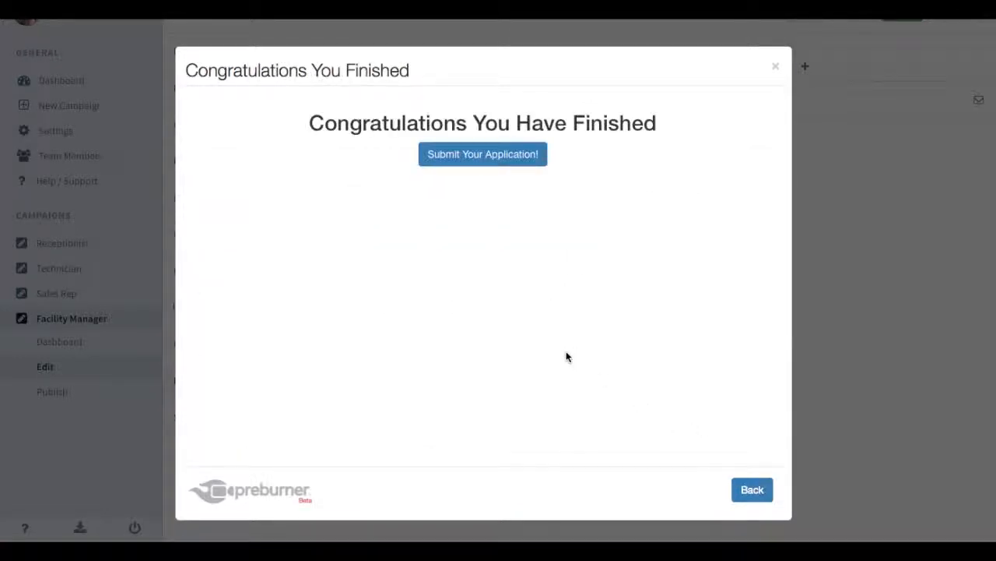
Submit the test application and close the preview windows.
click(491, 159)
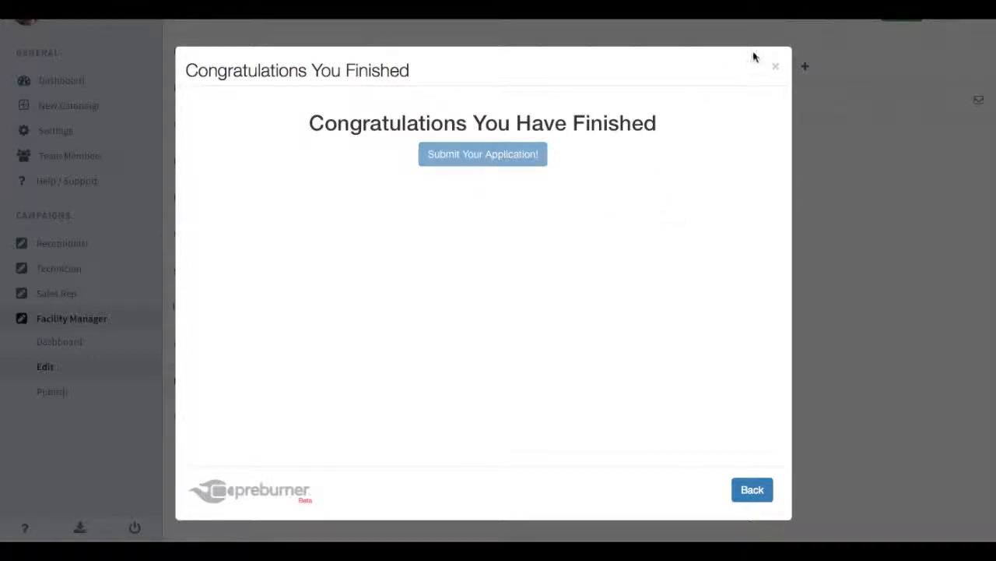
click(776, 69)
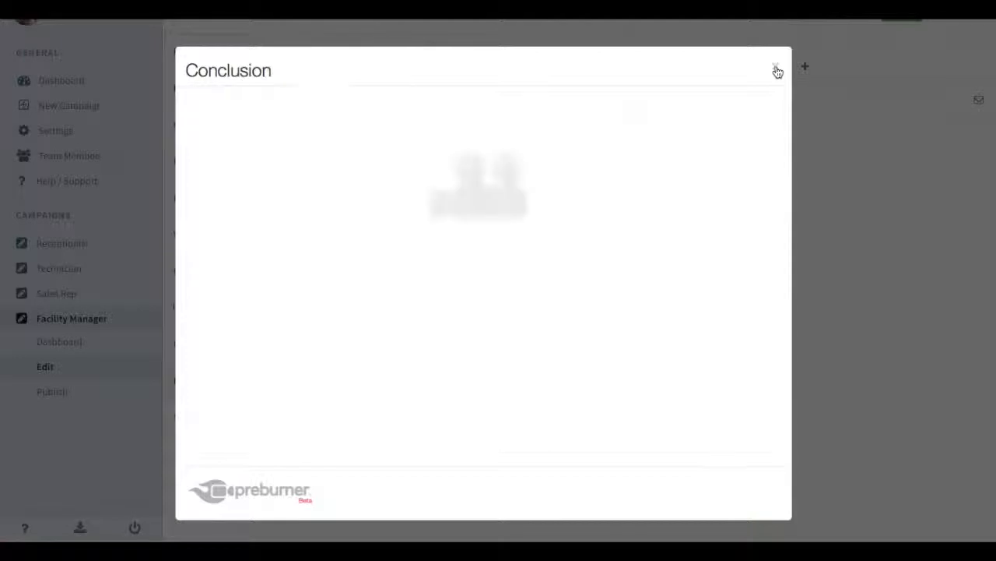
click(776, 69)
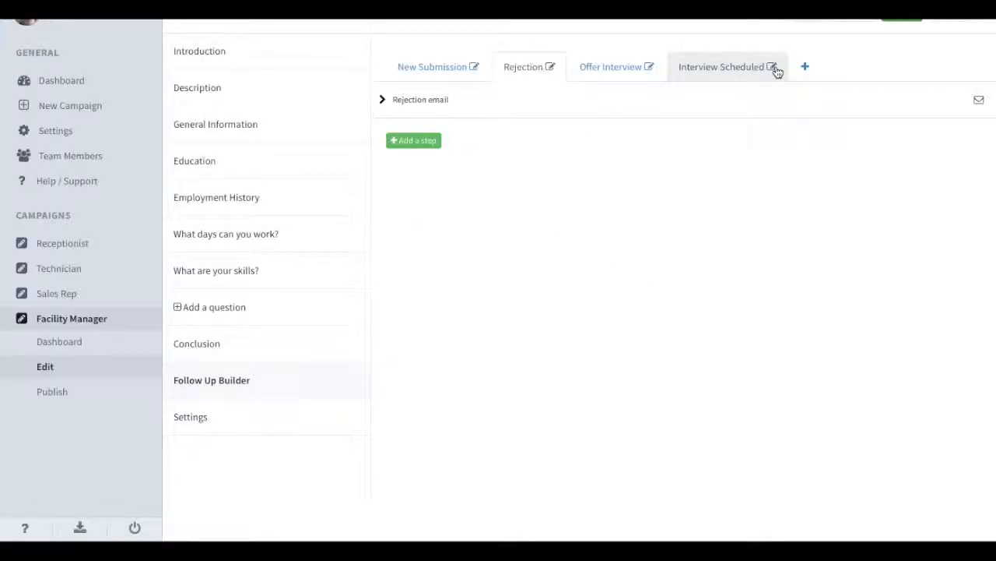
Browse the Offer Interview and Interview Scheduled follow-ups, add a New Sequence, then go to campaign Settings.
click(354, 285)
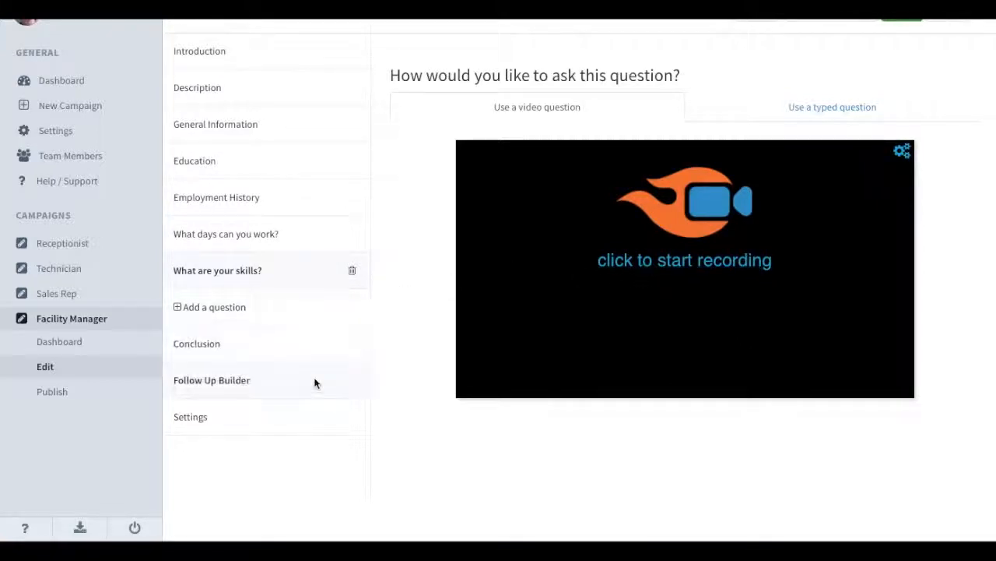
click(296, 387)
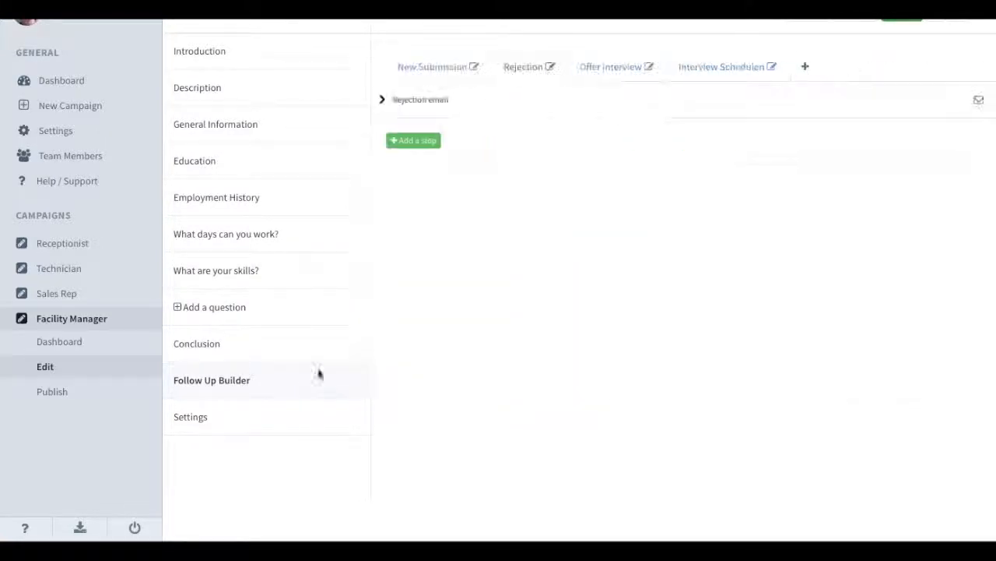
click(611, 67)
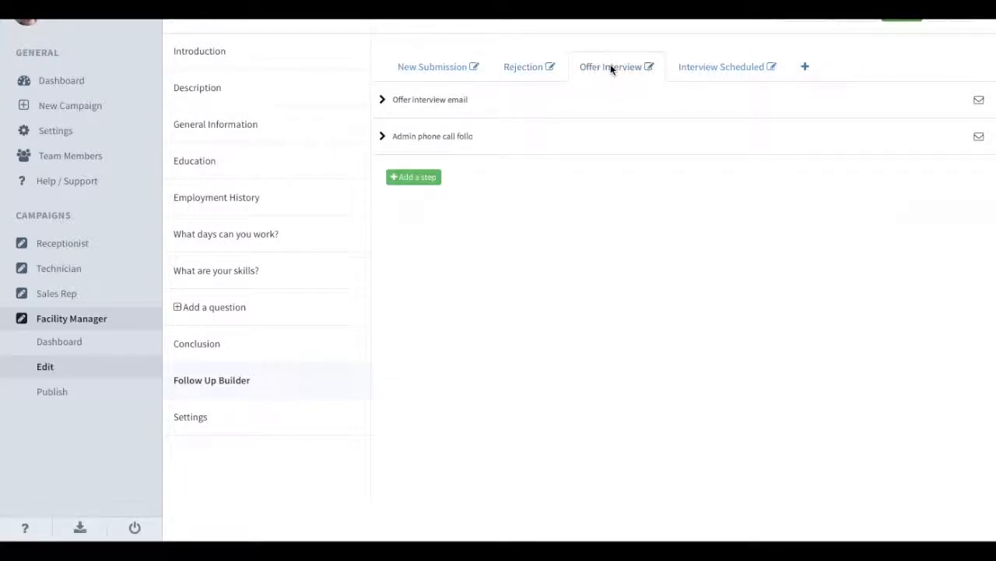
click(711, 68)
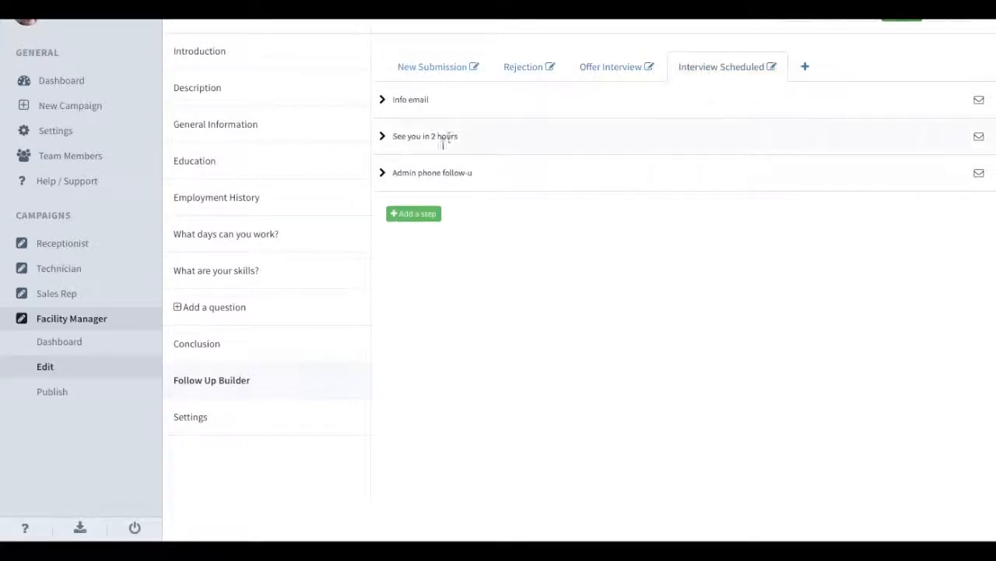
click(806, 67)
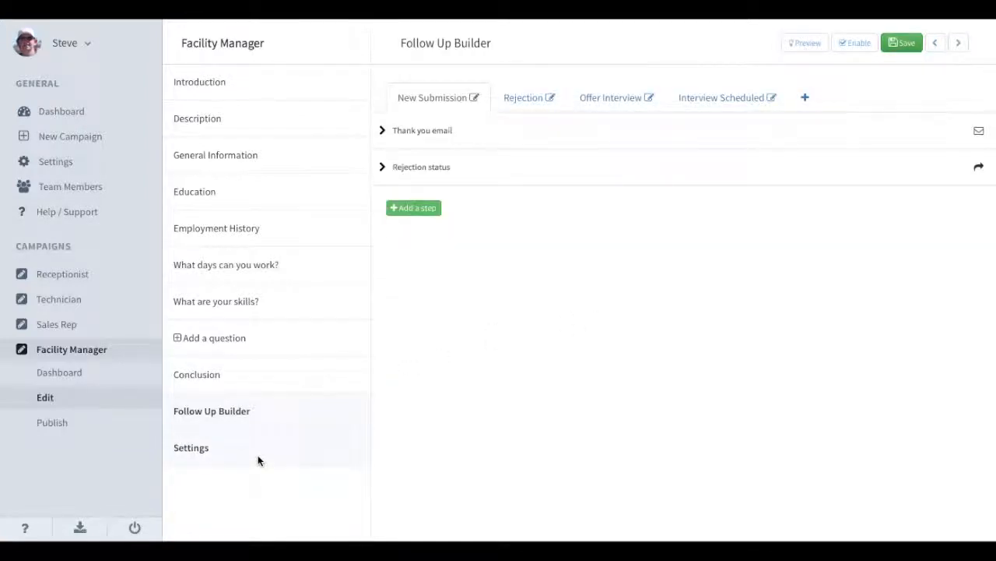
click(258, 455)
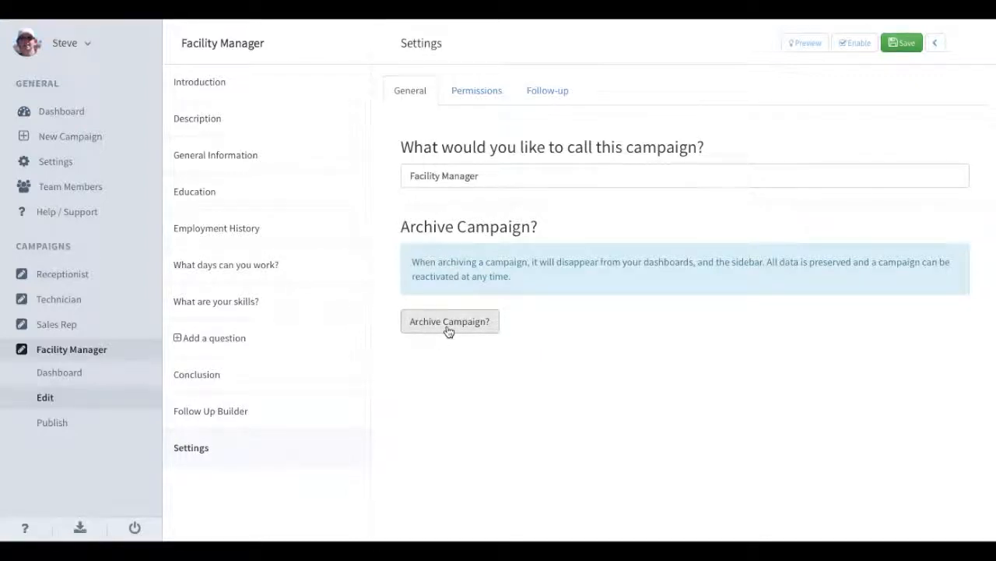
Check the Permissions and Follow-up opt-out text, then go to the Publish page's embed script.
click(474, 95)
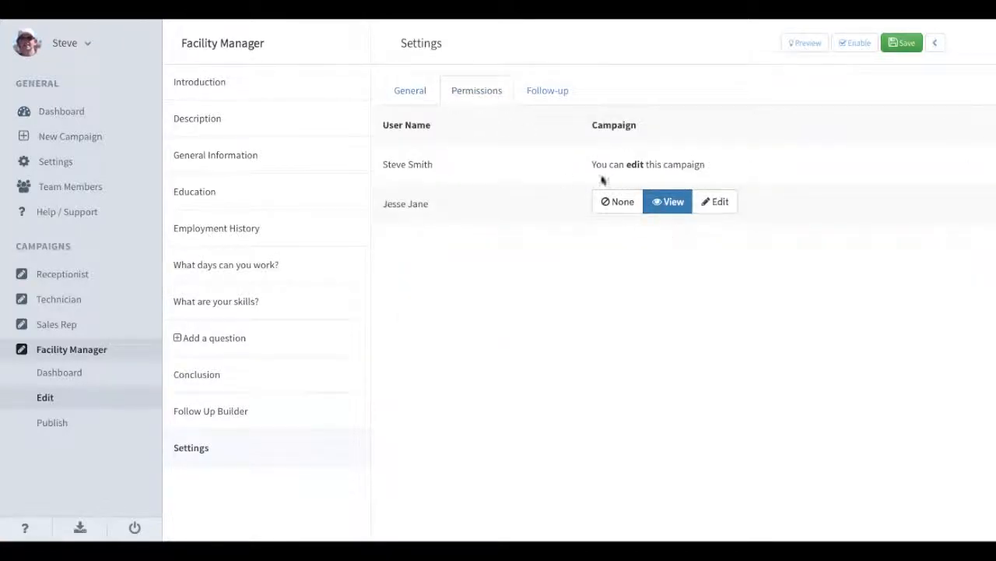
click(547, 93)
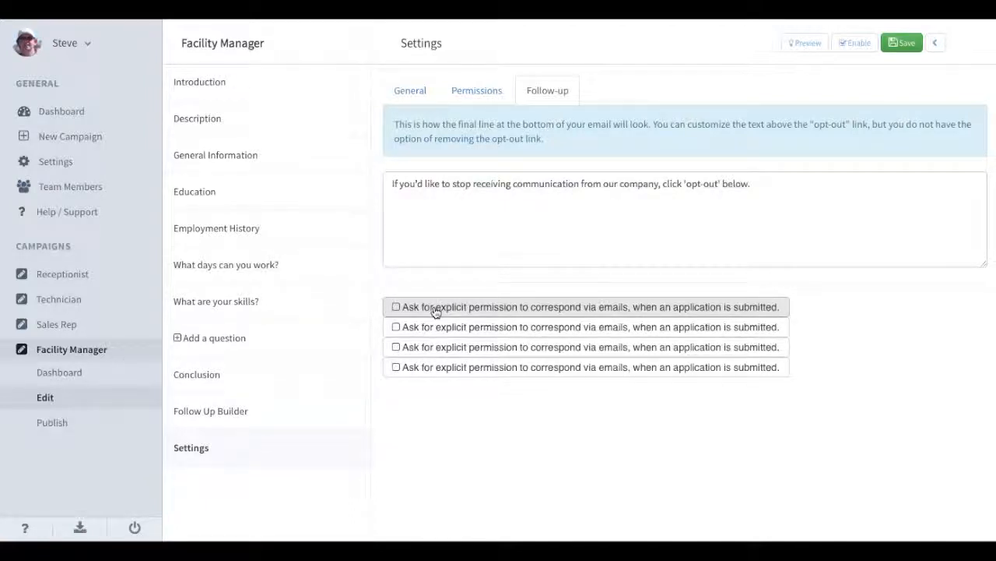
click(435, 199)
key(ctrl+a)
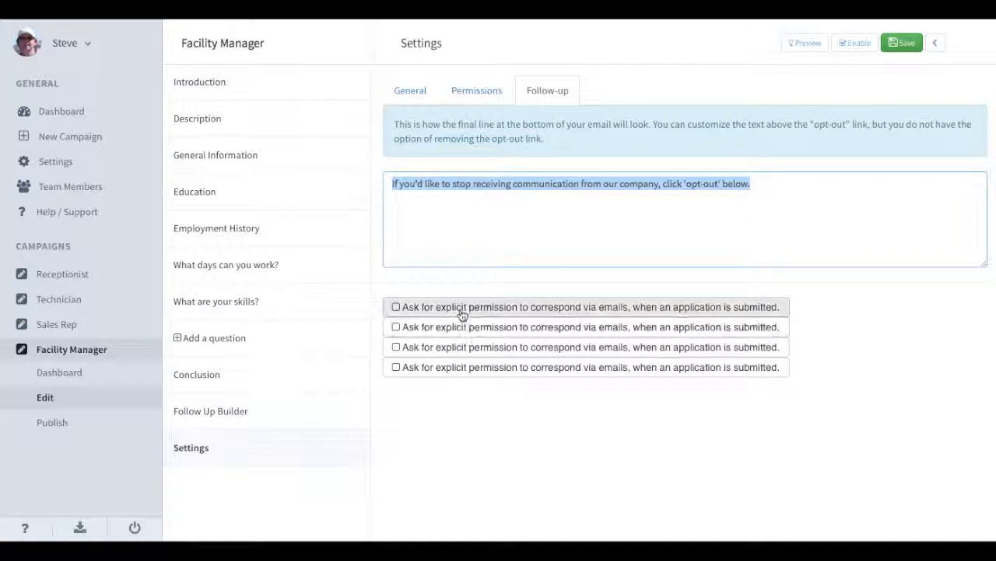
click(421, 312)
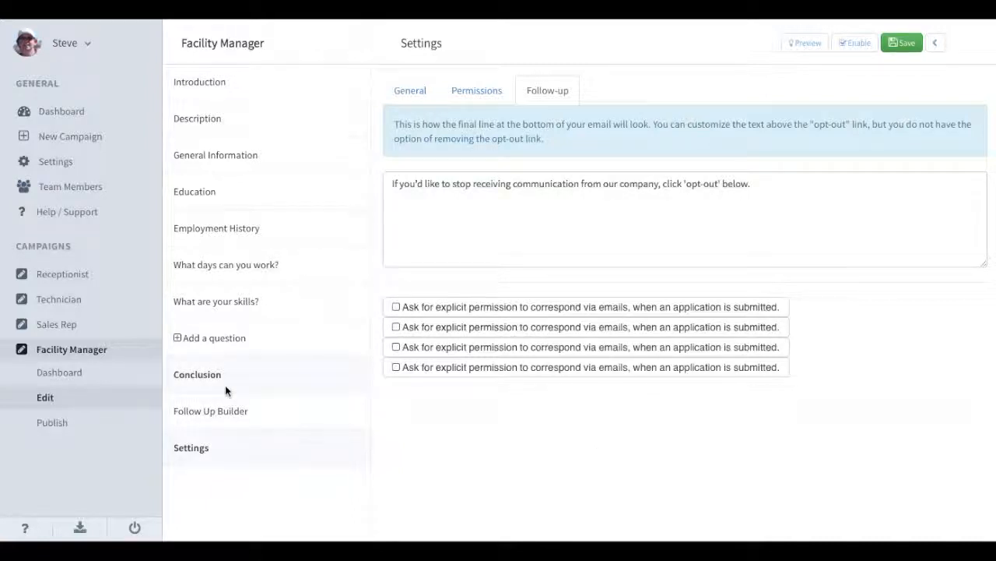
click(61, 428)
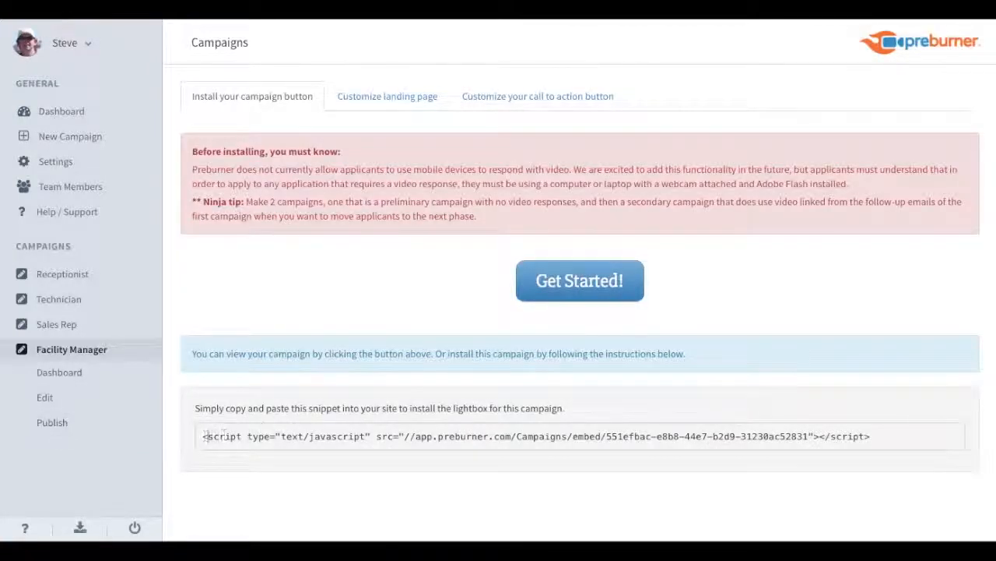
Highlight the embed script snippet and switch to customizing the call-to-action button.
drag(203, 436, 874, 430)
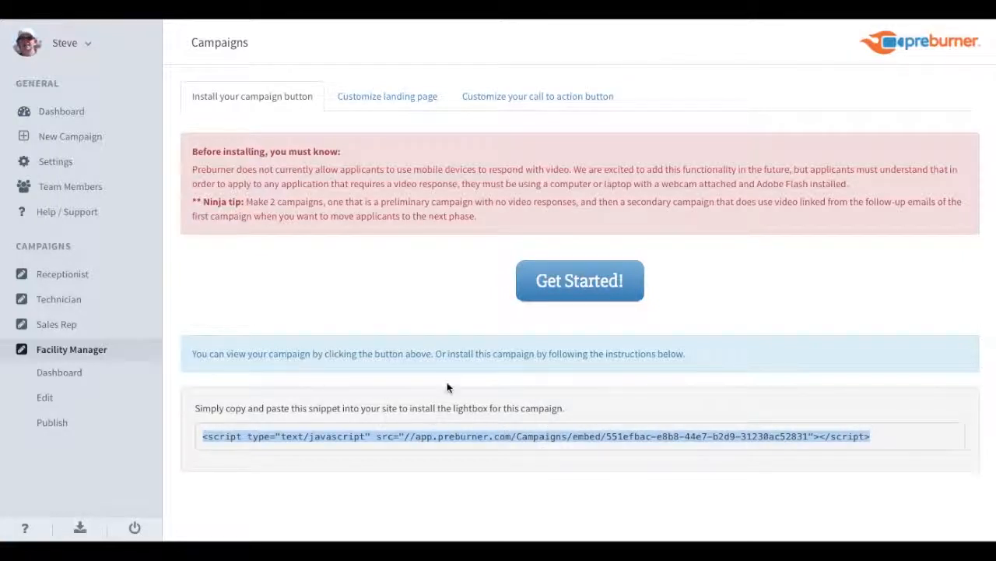
click(524, 103)
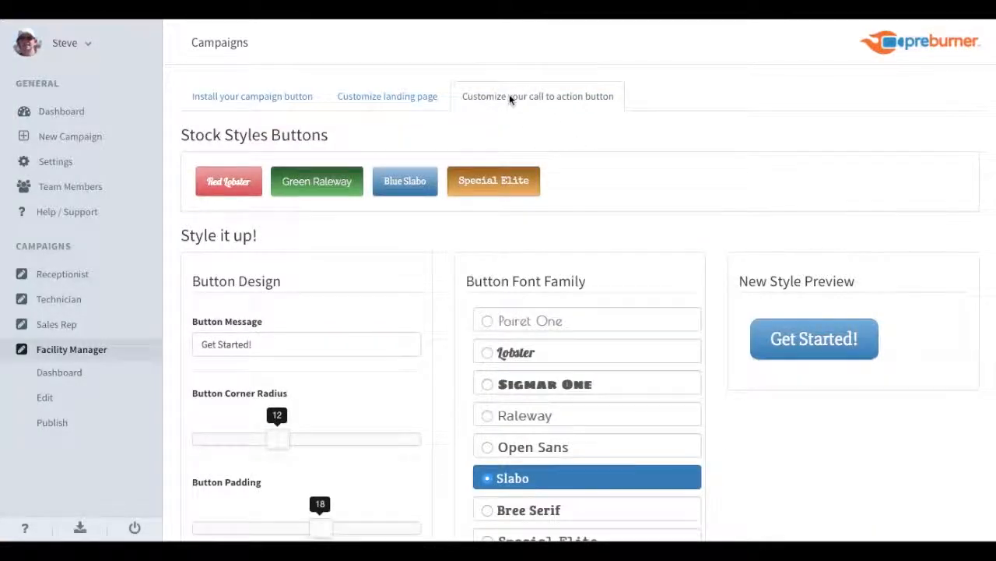
Give the Get Started! button Slabo font, radius 6, padding 22, margin 23, size 34, and save.
scroll(645, 187, down, 3)
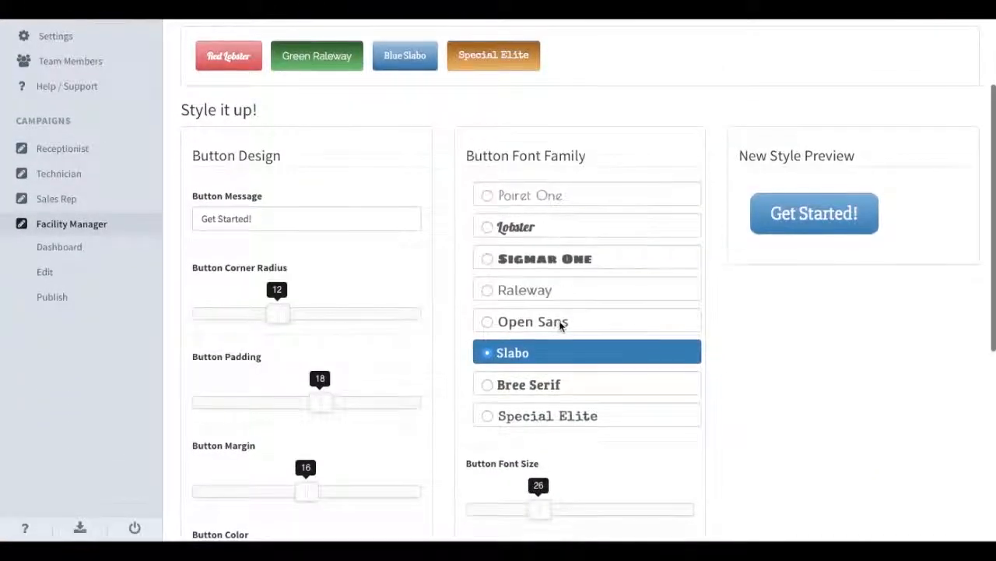
click(560, 324)
click(553, 355)
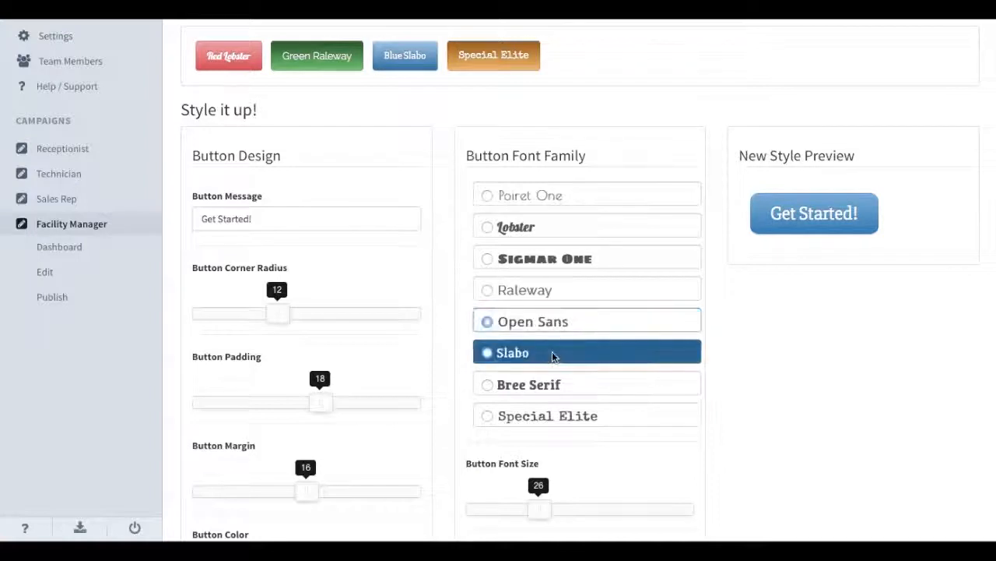
drag(322, 403, 348, 459)
drag(312, 496, 366, 499)
drag(276, 318, 233, 341)
scroll(514, 440, down, 3)
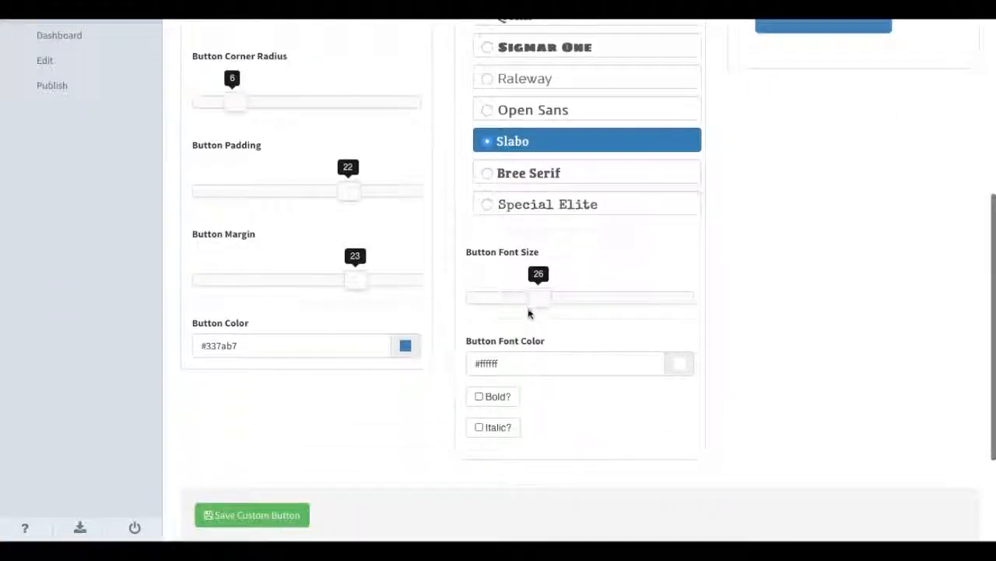
scroll(529, 311, up, 1)
drag(543, 379, 576, 392)
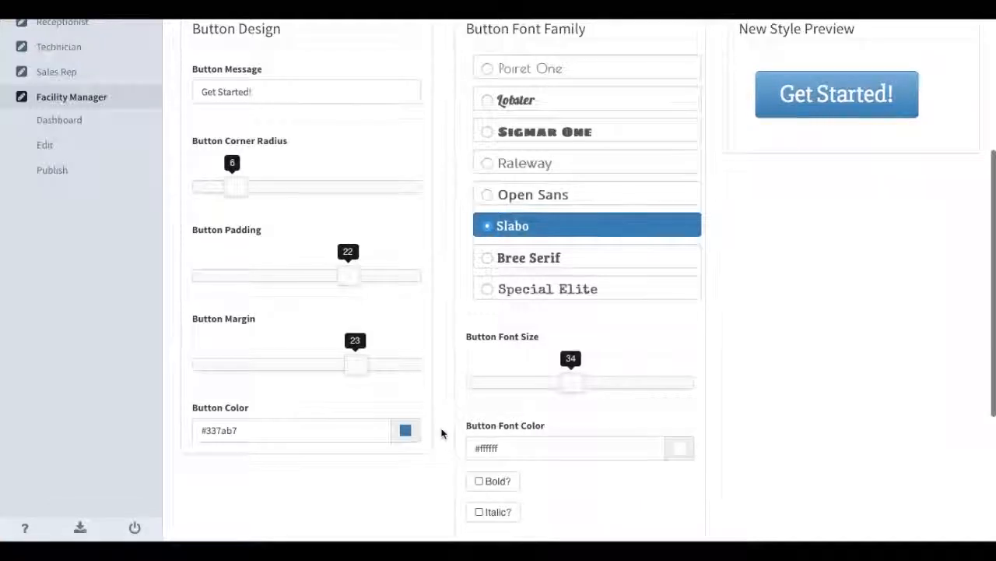
scroll(443, 434, down, 3)
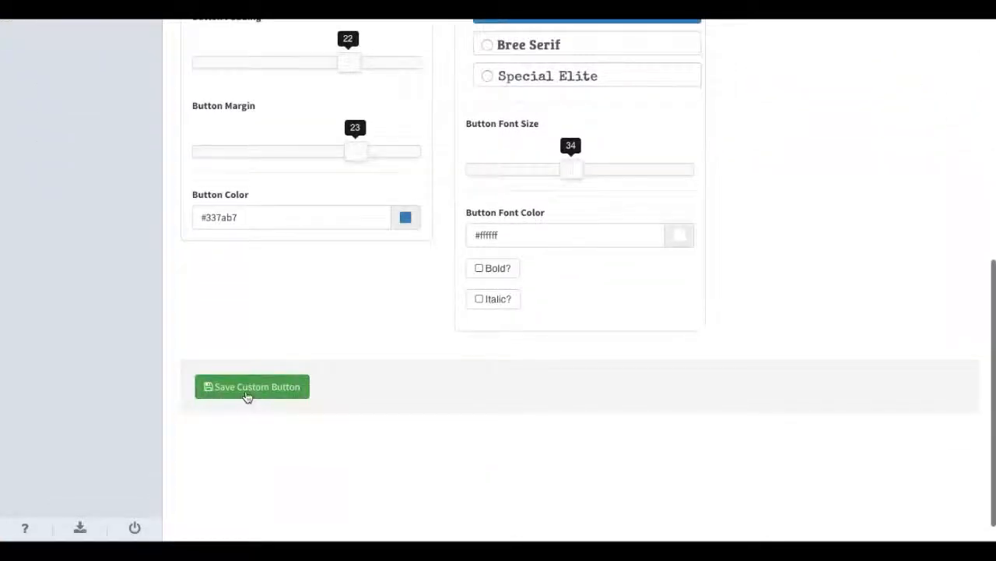
click(249, 394)
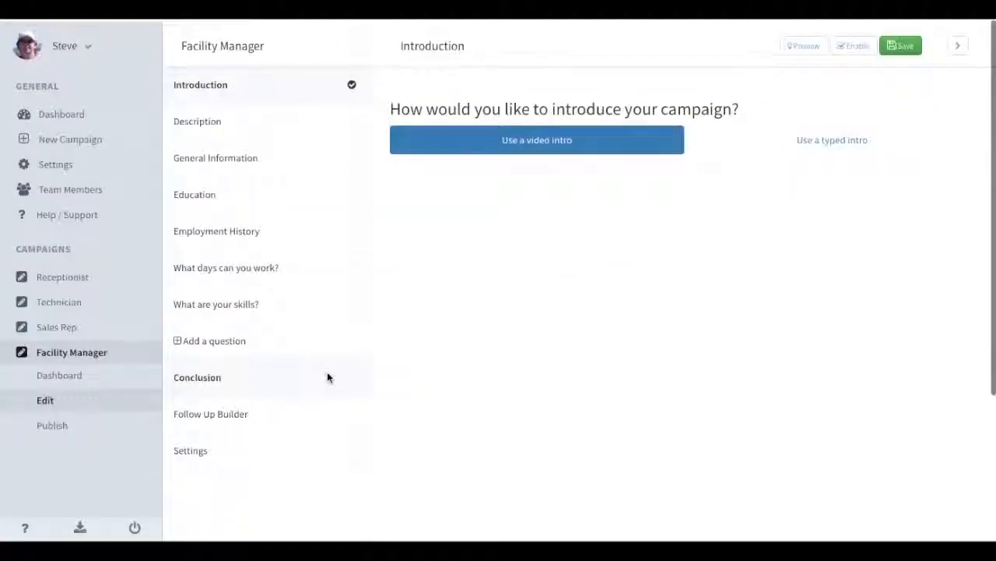